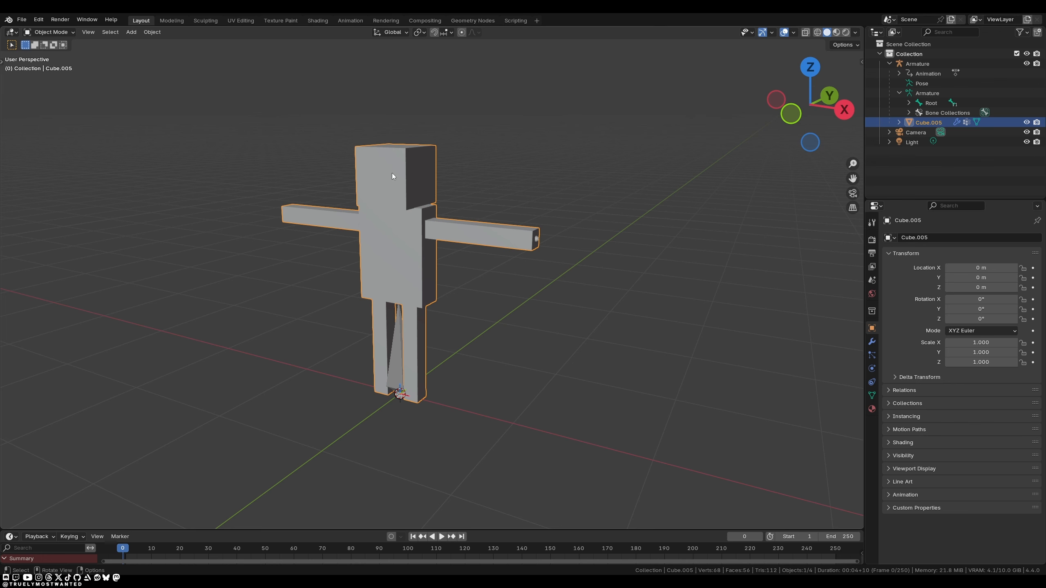
Step: Add a particle system to the character mesh and play the animation to preview its default particle emission
{"action": "left_click", "coordinate": [872, 357]}
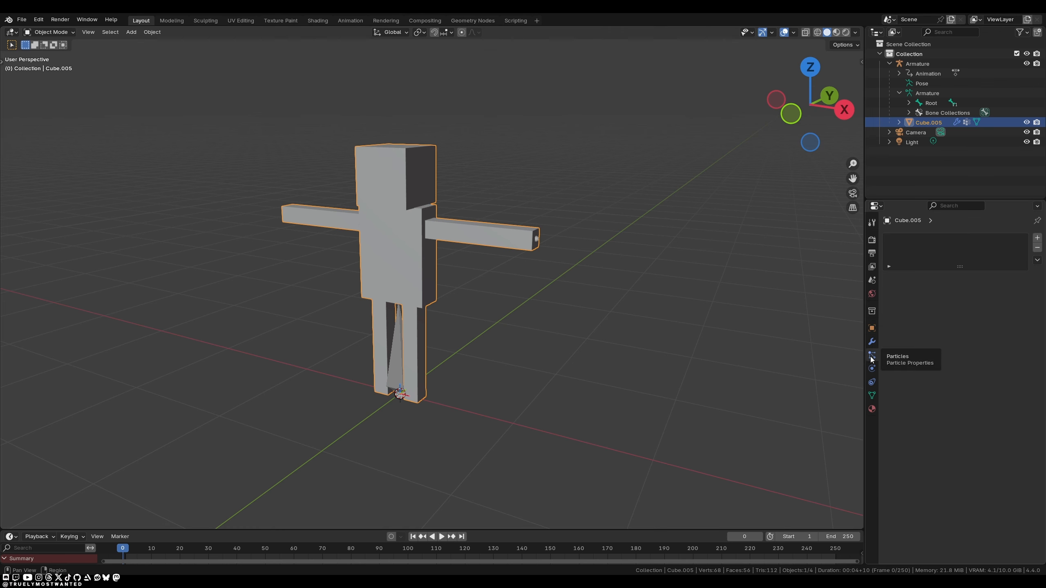
{"action": "left_click", "coordinate": [1037, 239]}
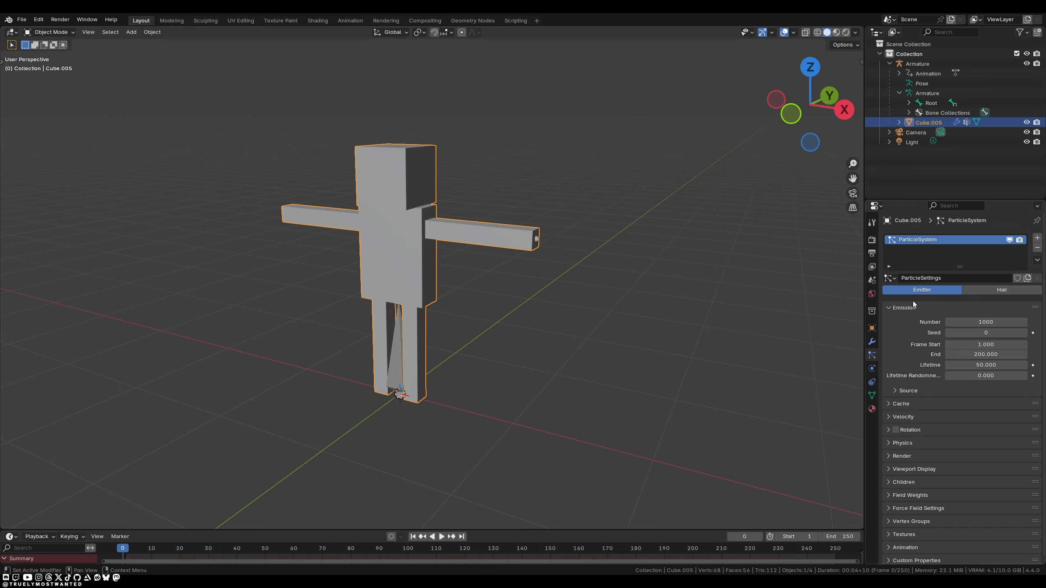
{"action": "left_click", "coordinate": [441, 538]}
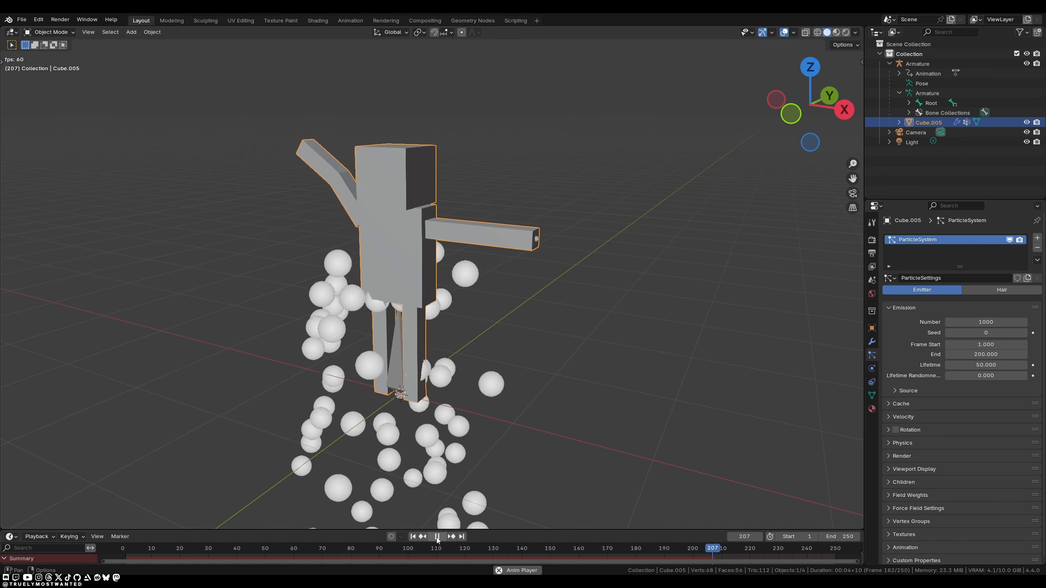
{"action": "key", "text": "Escape"}
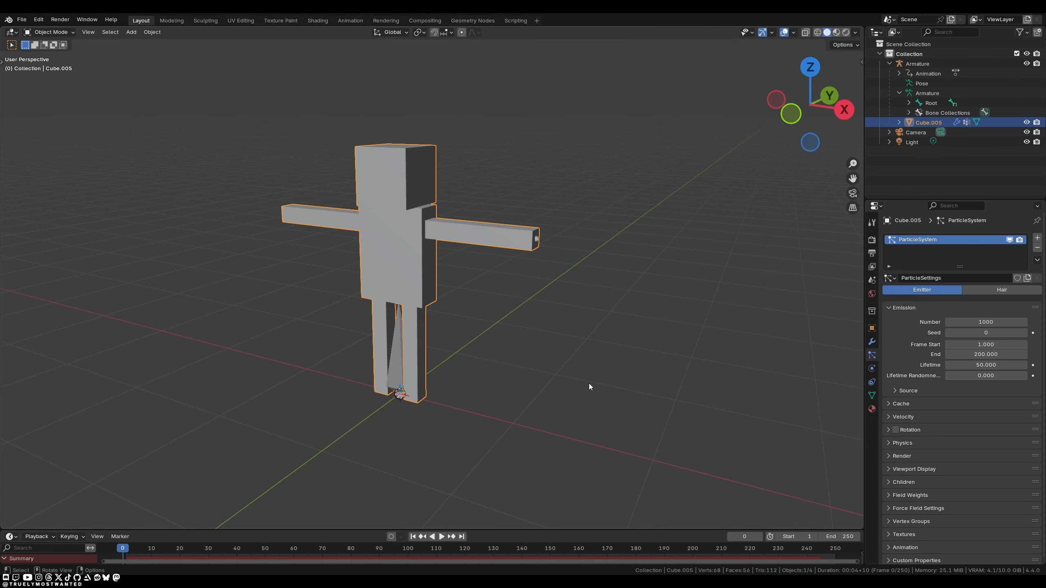
Step: Change the character's particle system type to Hair and expand its emission source settings
{"action": "left_click", "coordinate": [1000, 290]}
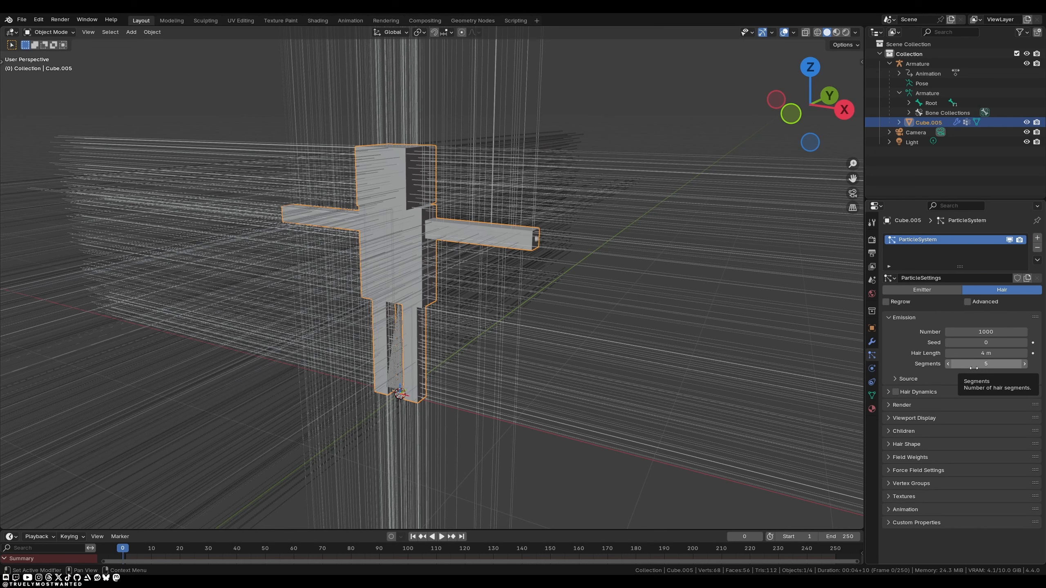
{"action": "left_click", "coordinate": [907, 379]}
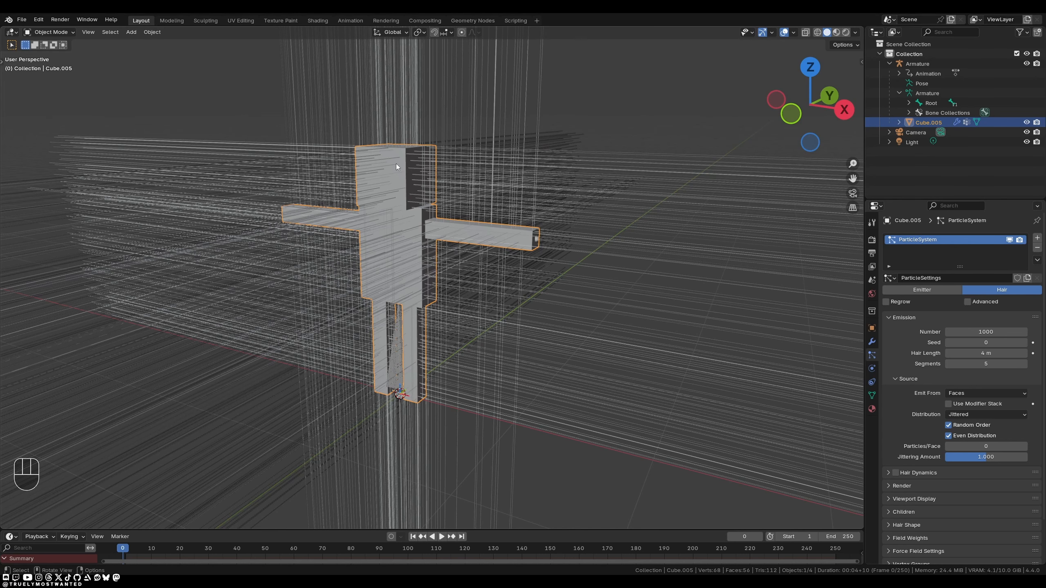
Step: Enter Edit Mode with face selection and select all linked faces of the character's head
{"action": "key", "text": "Tab"}
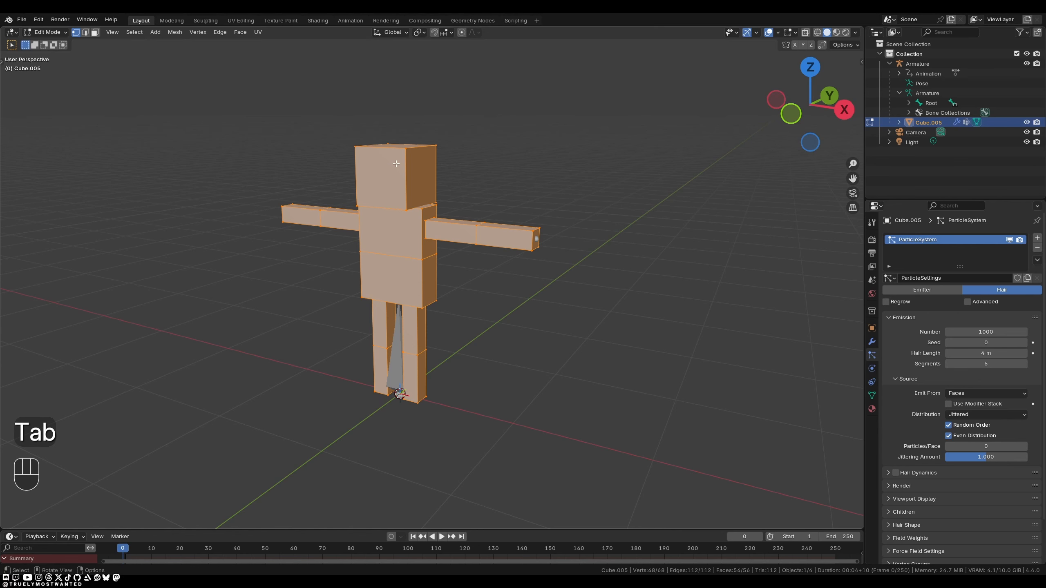
{"action": "key", "text": "3"}
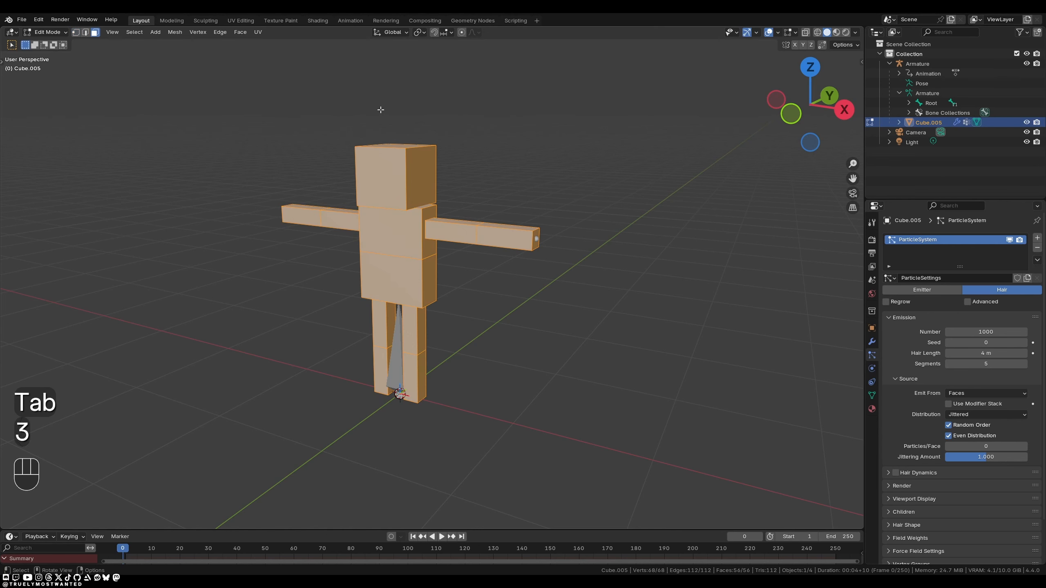
{"action": "left_click", "coordinate": [380, 110]}
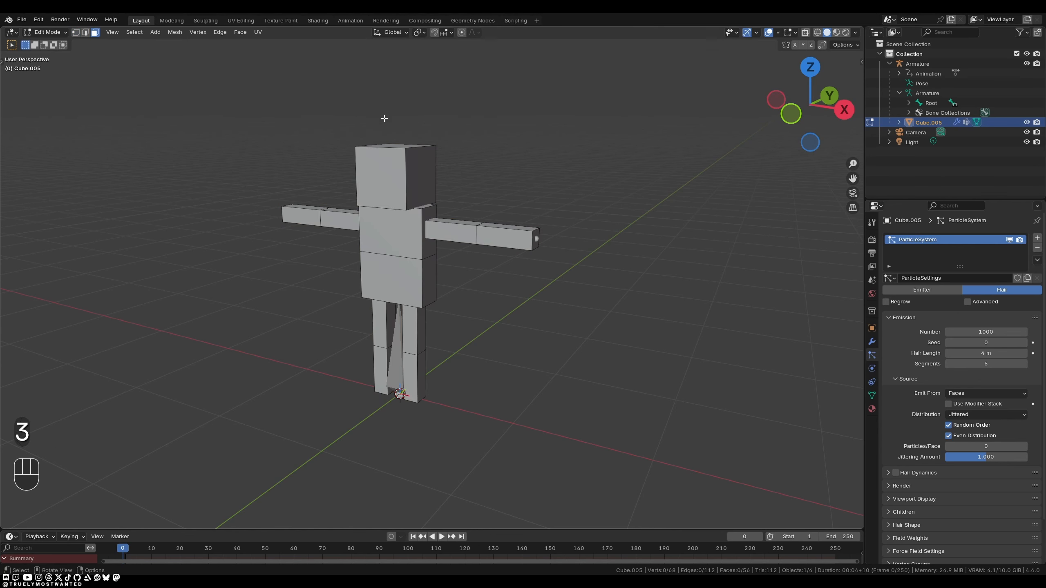
{"action": "left_click", "coordinate": [395, 168]}
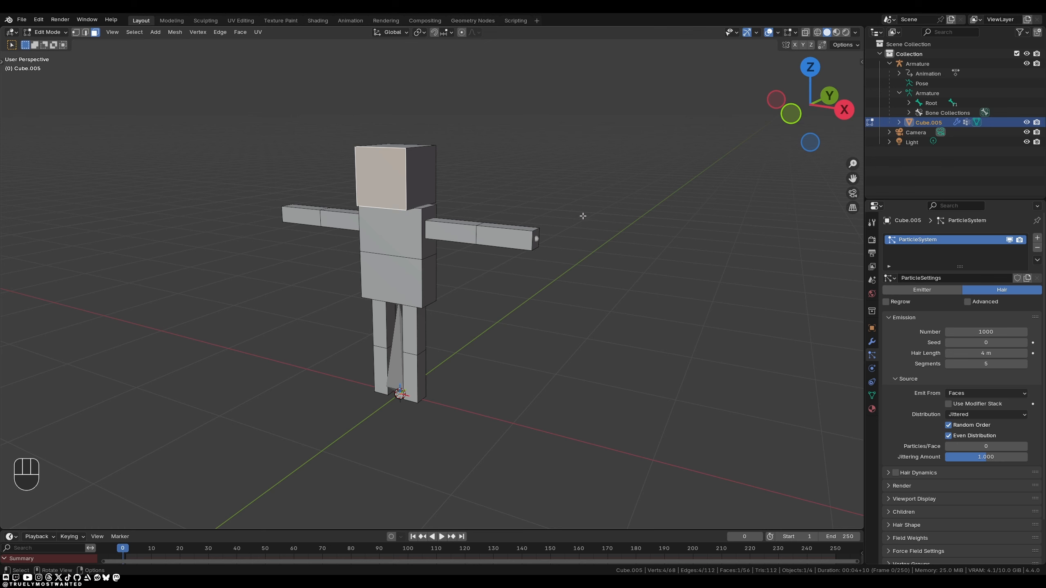
{"action": "key", "text": "ctrl"}
{"action": "key", "text": "ctrl+l"}
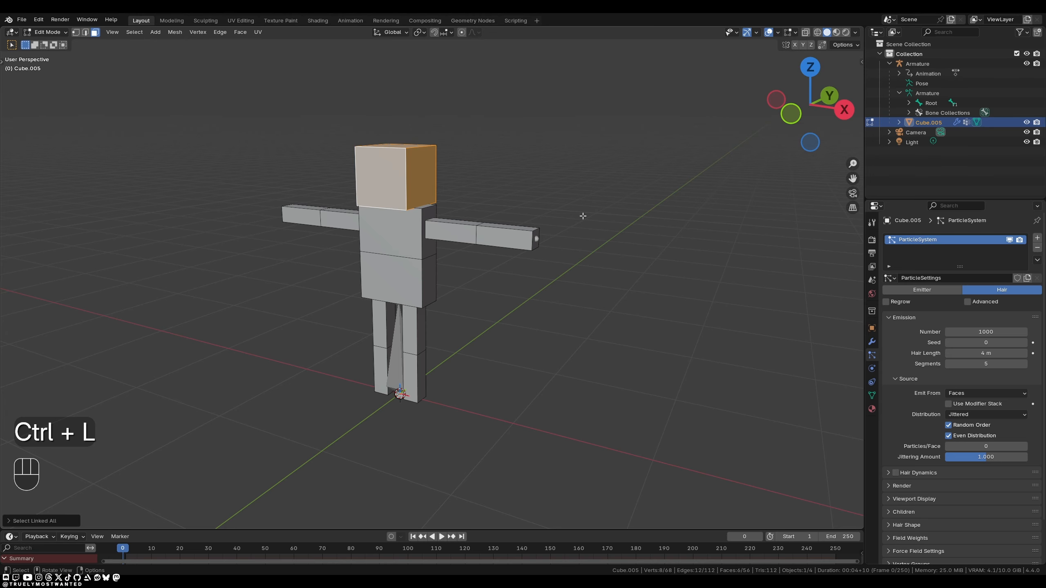
Step: Duplicate the selected head geometry in place and separate the selection into its own object
{"action": "mouse_move", "coordinate": [287, 284]}
{"action": "middle_mouse_down"}
{"action": "mouse_move", "coordinate": [345, 241]}
{"action": "mouse_move", "coordinate": [404, 231]}
{"action": "mouse_move", "coordinate": [478, 241]}
{"action": "mouse_move", "coordinate": [270, 290]}
{"action": "middle_mouse_up"}
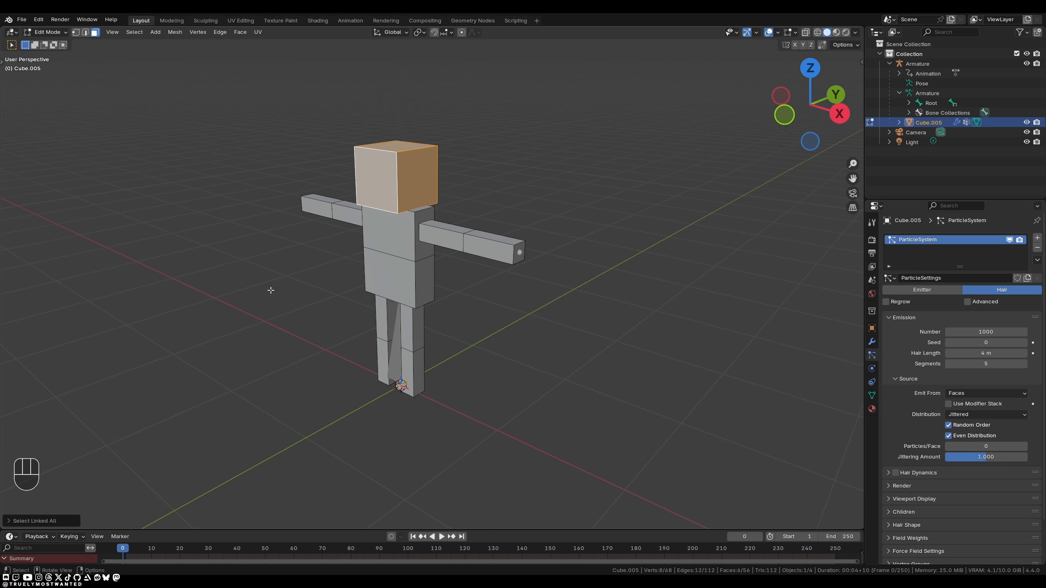
{"action": "key", "text": "shift"}
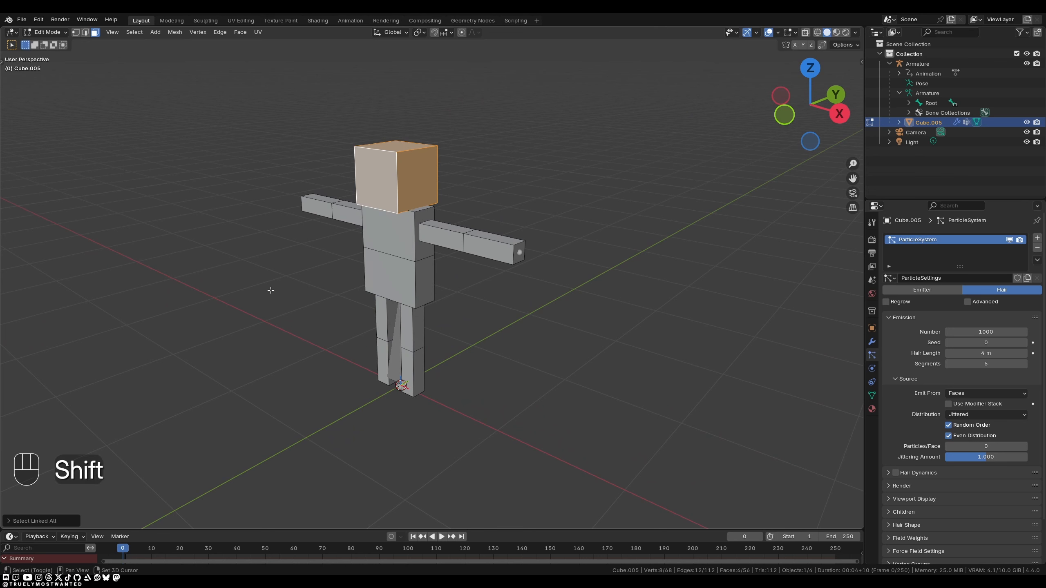
{"action": "key", "text": "shift+d"}
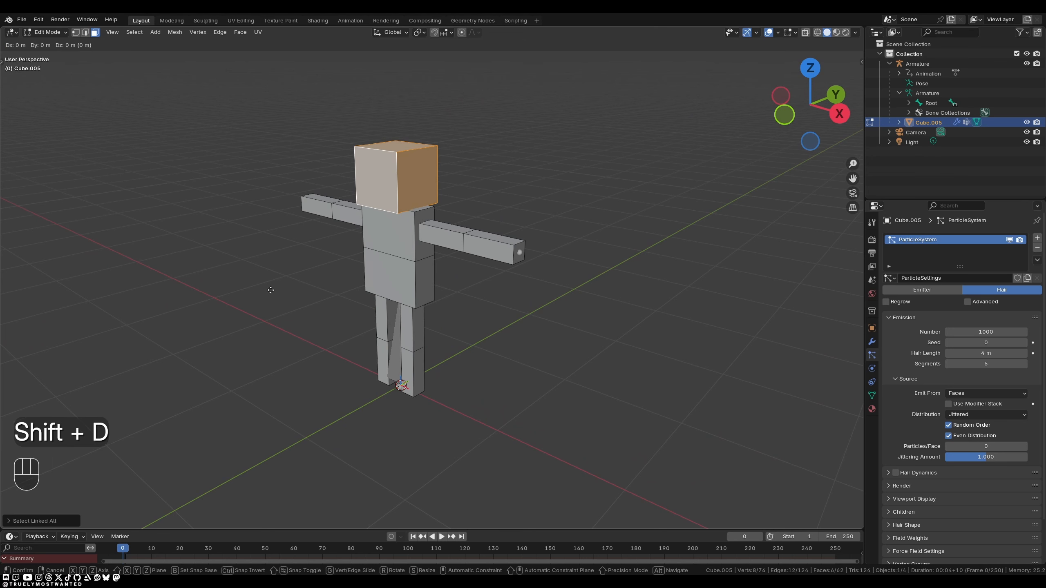
{"action": "key", "text": "Escape"}
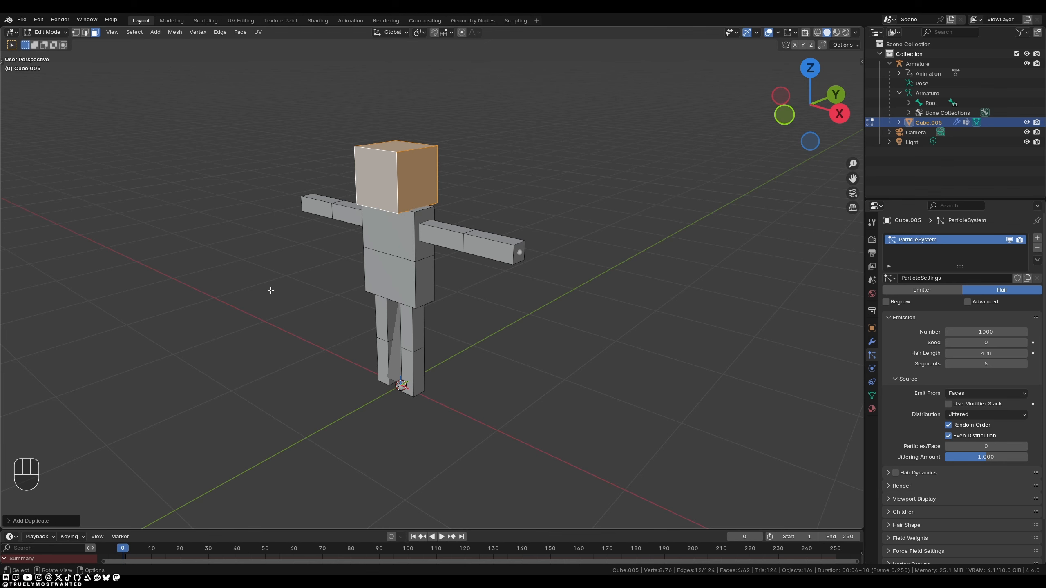
{"action": "key", "text": "p"}
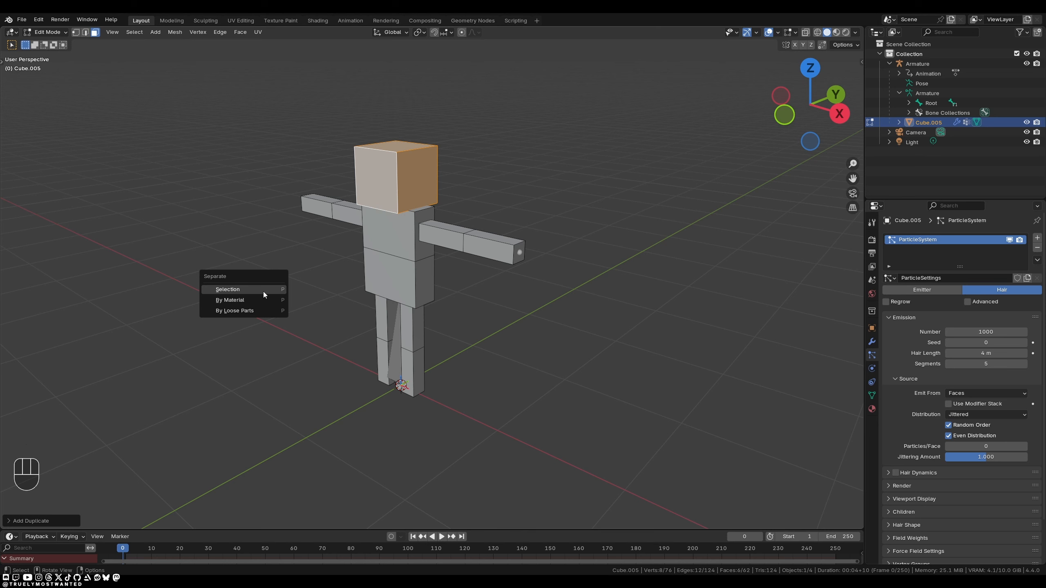
{"action": "left_click", "coordinate": [263, 290]}
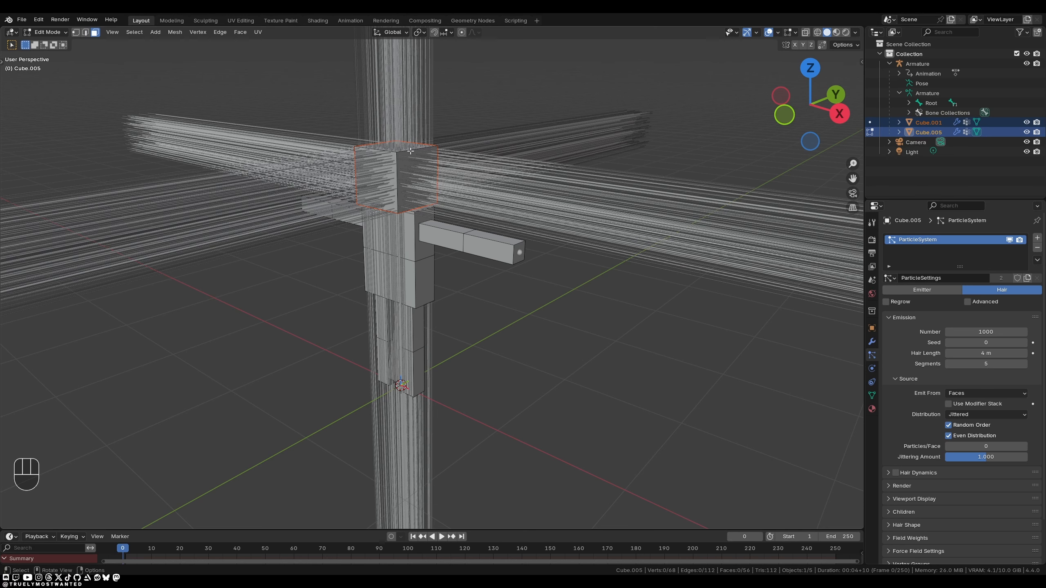
Step: Return to Object Mode and remove the particle system from the original character mesh
{"action": "key", "text": "Tab"}
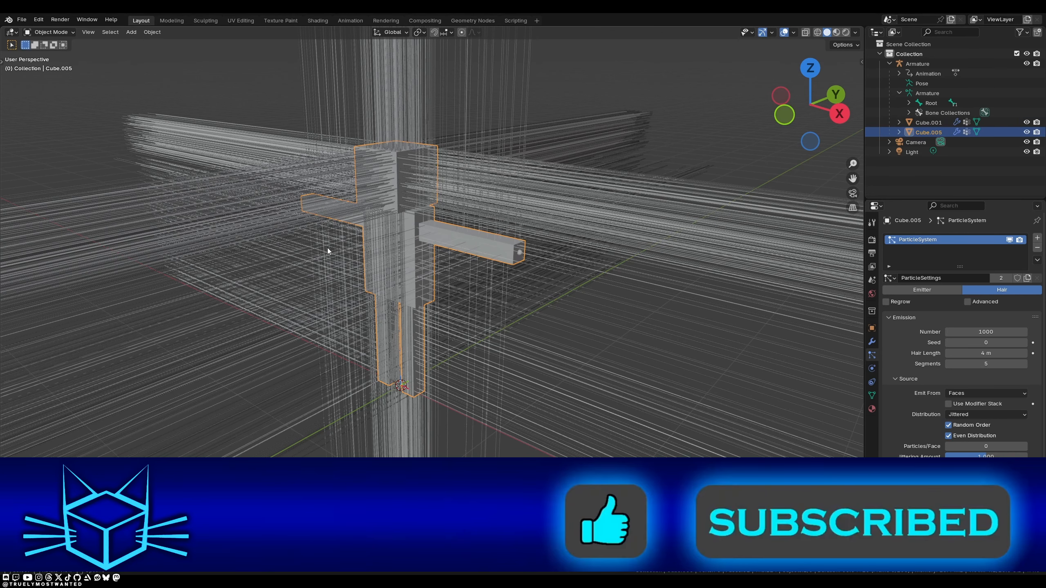
{"action": "left_click", "coordinate": [1037, 247]}
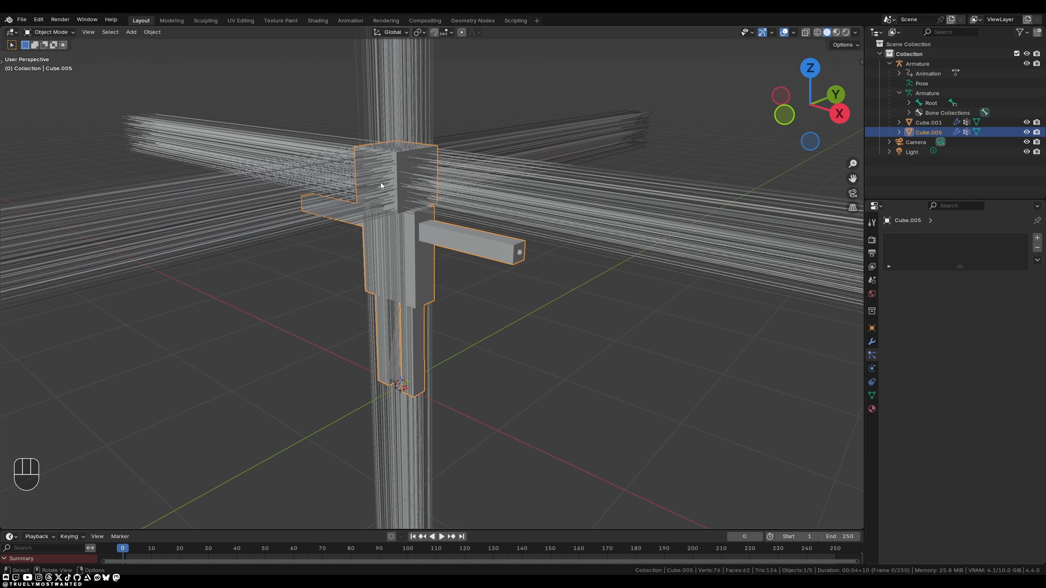
Step: Rename the separated head object as Head
{"action": "left_click", "coordinate": [935, 125]}
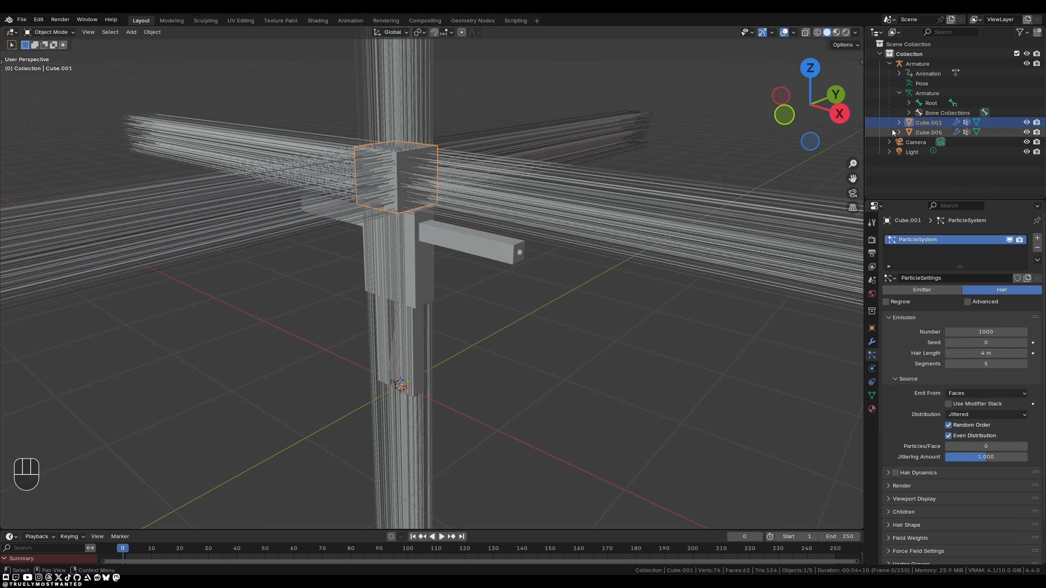
{"action": "double_click", "coordinate": [943, 122]}
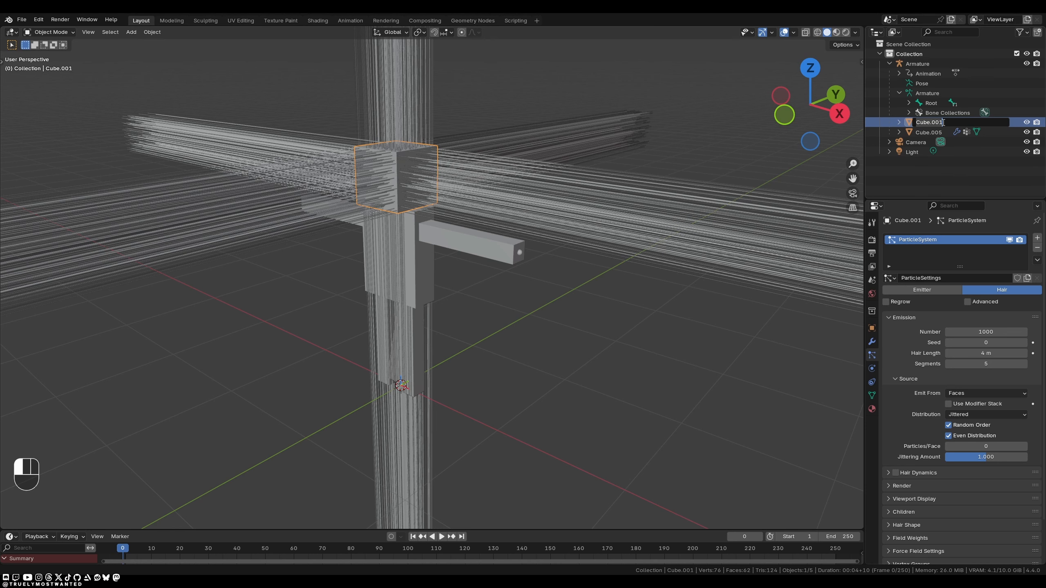
{"action": "type", "text": "Head"}
{"action": "key", "text": "Return"}
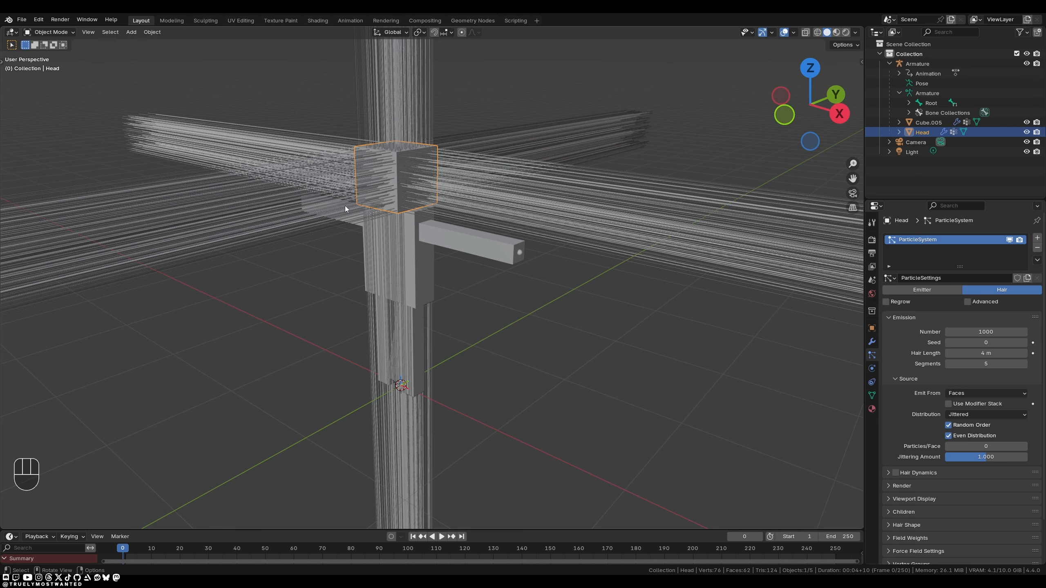
Step: Set the Head object's hair length to 0.5 m
{"action": "left_click", "coordinate": [996, 355]}
{"action": "type", "text": "0.5"}
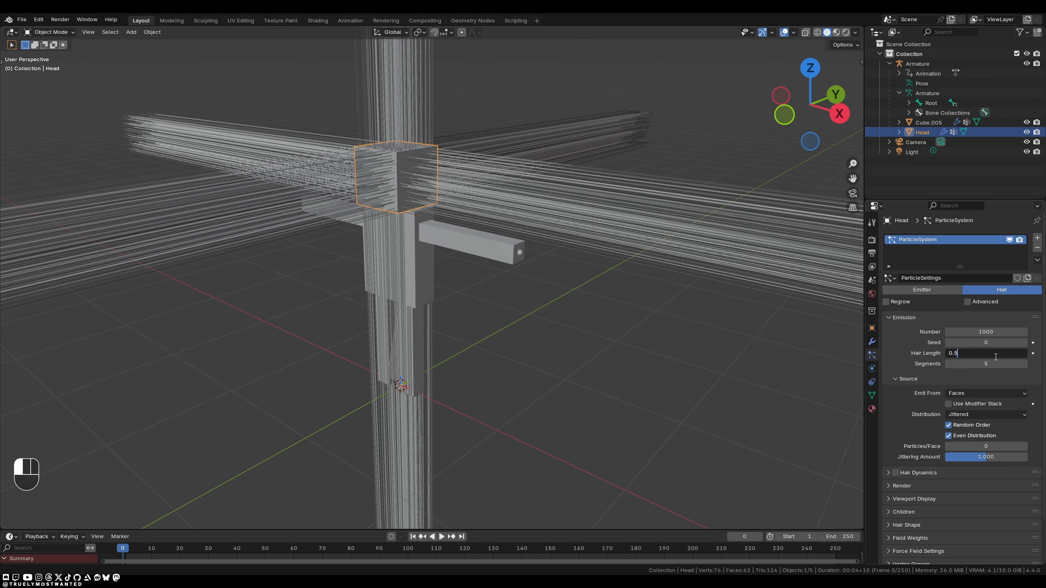
{"action": "key", "text": "Return"}
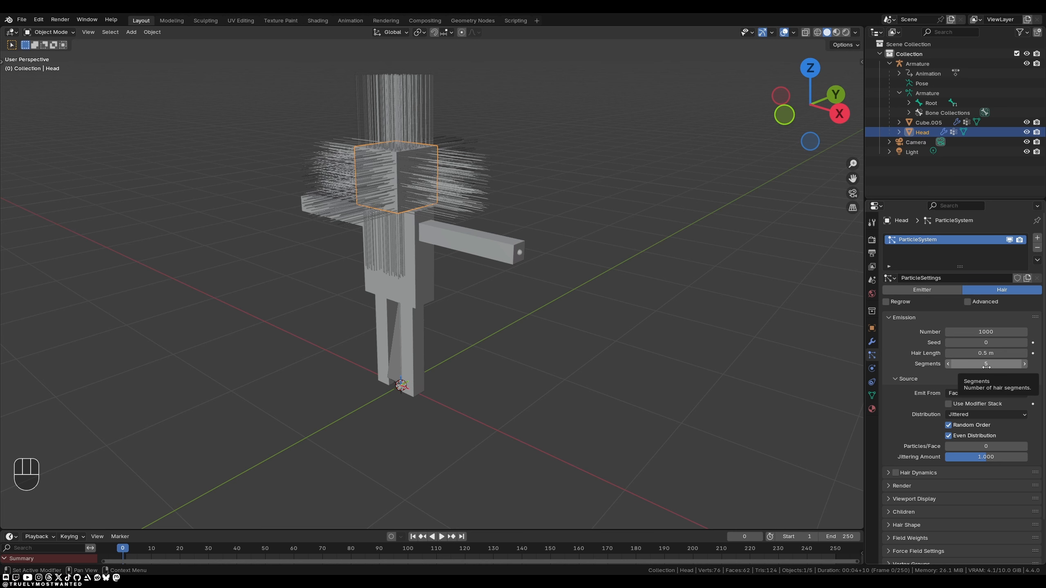
Step: Add a temporary path curve at the origin to inspect its segments, and delete it
{"action": "left_click", "coordinate": [520, 327]}
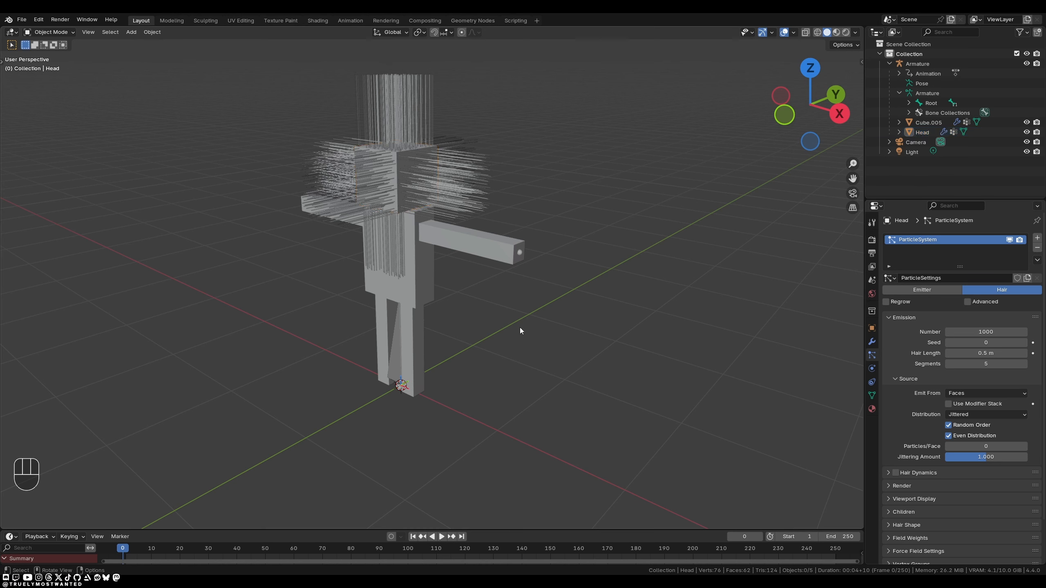
{"action": "key", "text": "shift+a"}
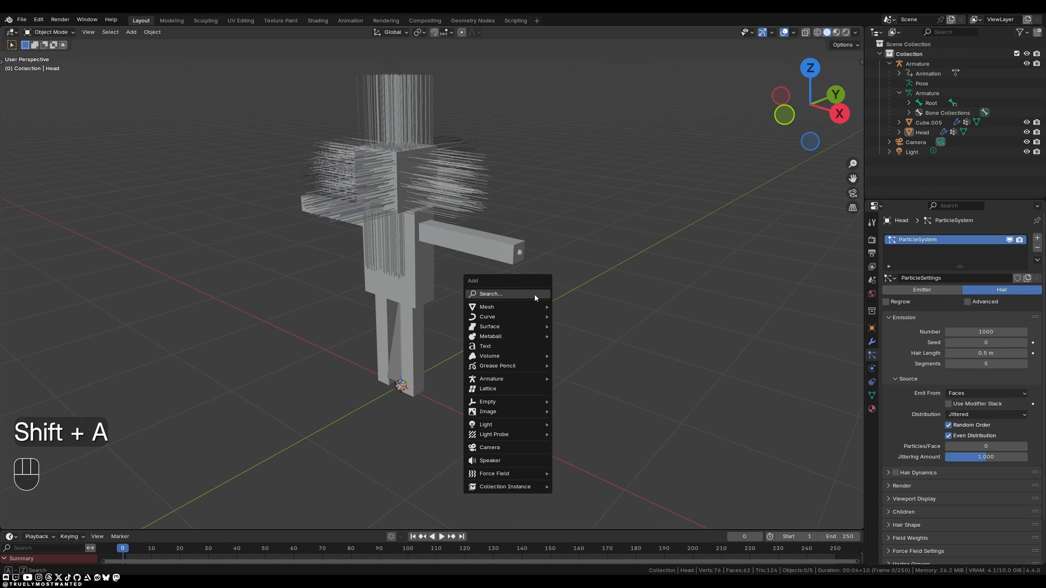
{"action": "left_click", "coordinate": [134, 36]}
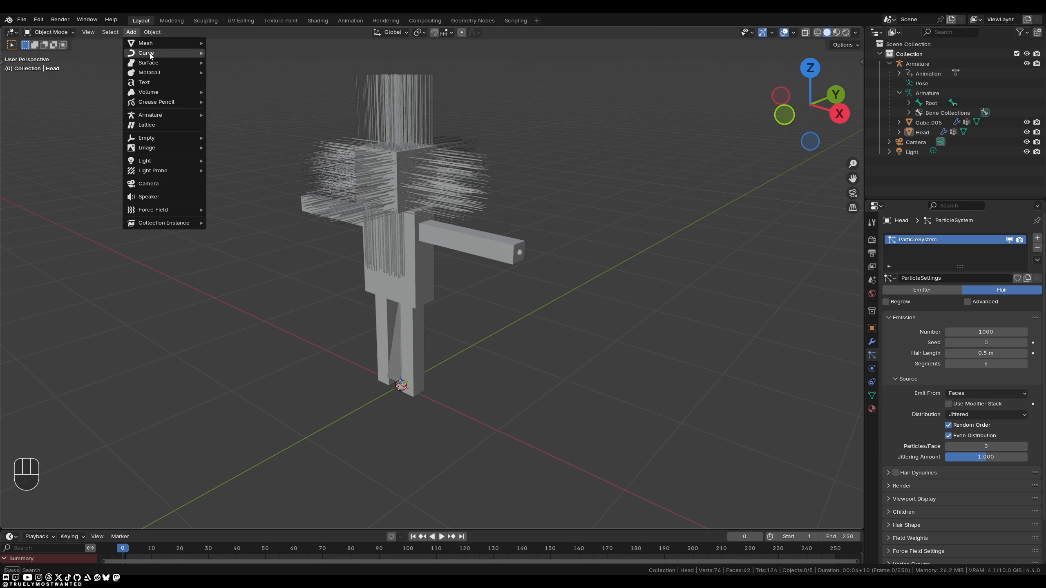
{"action": "mouse_move", "coordinate": [152, 53]}
{"action": "left_click", "coordinate": [232, 94]}
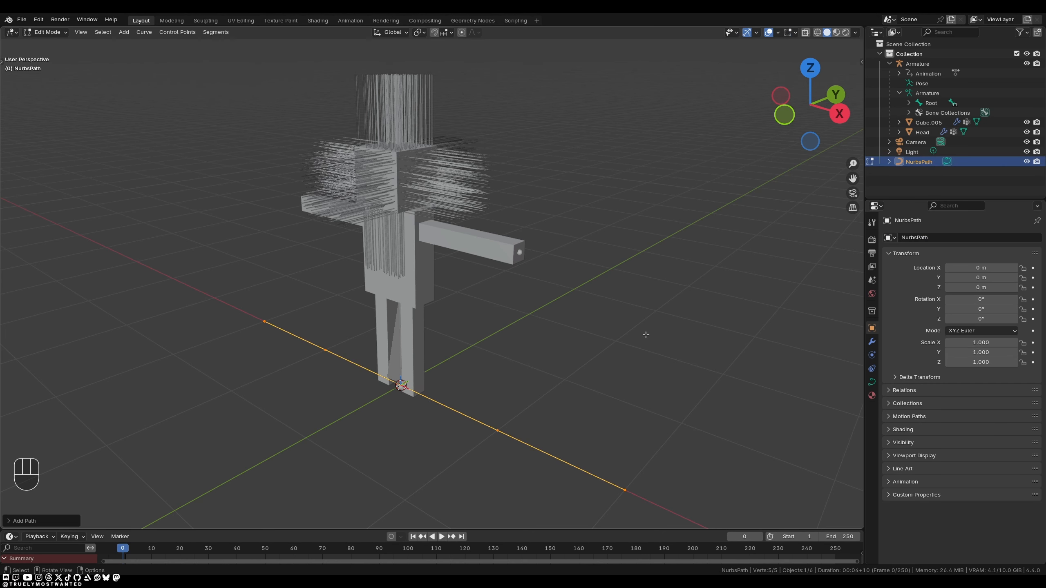
{"action": "middle_click_drag", "start_coordinate": [626, 368], "coordinate": [679, 363]}
{"action": "left_click", "coordinate": [54, 520]}
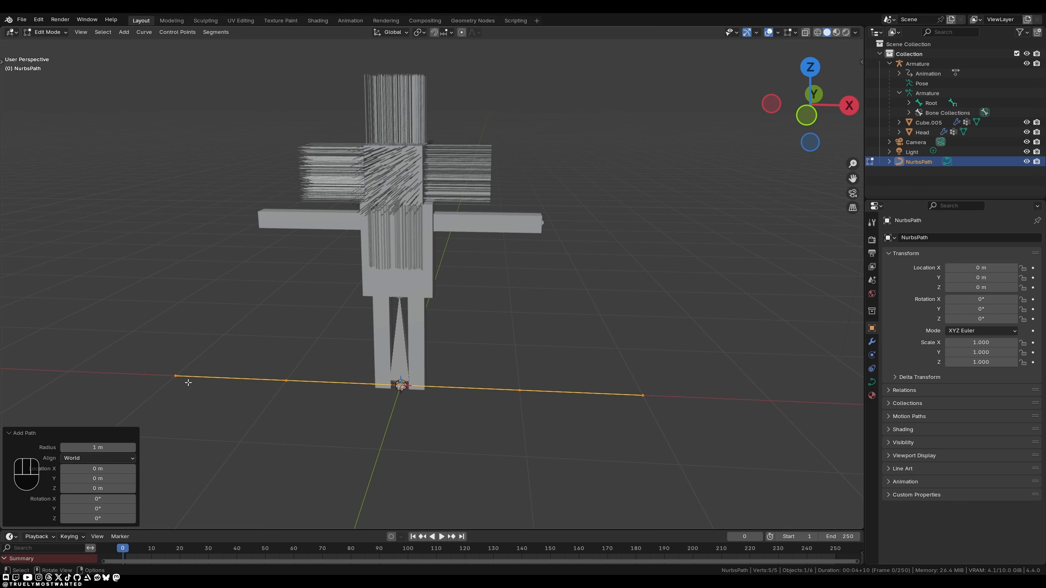
{"action": "key", "text": "Tab"}
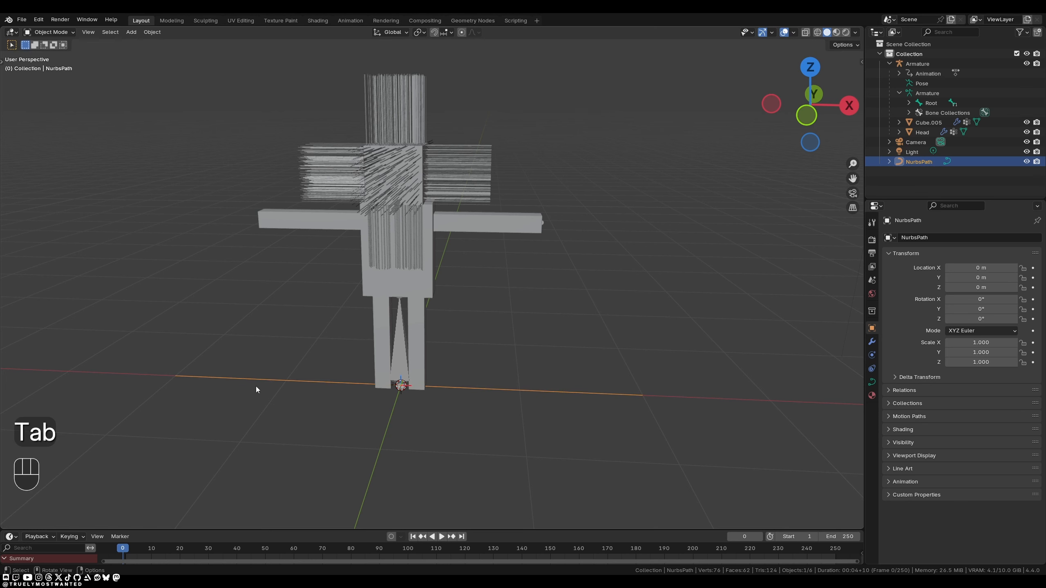
{"action": "key", "text": "x"}
{"action": "left_click", "coordinate": [275, 383]}
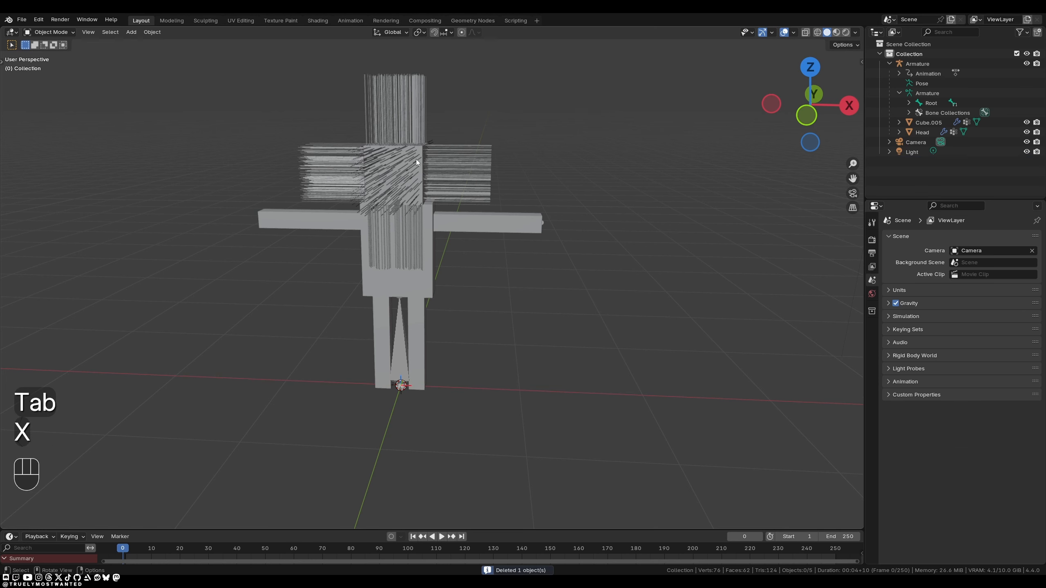
Step: Select the Head object and set its number of hair segments to 10
{"action": "left_click", "coordinate": [424, 155]}
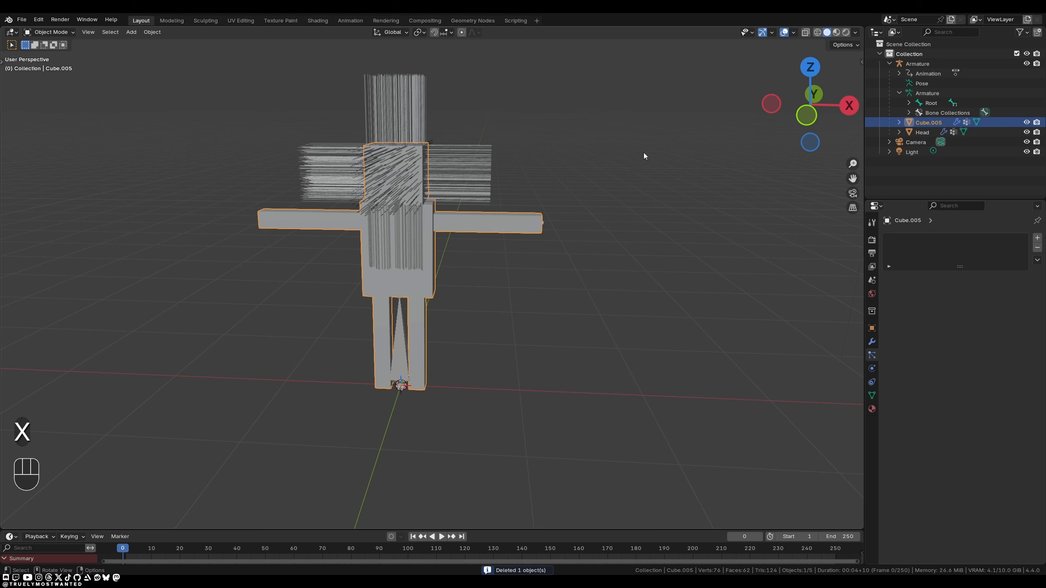
{"action": "left_click", "coordinate": [916, 132]}
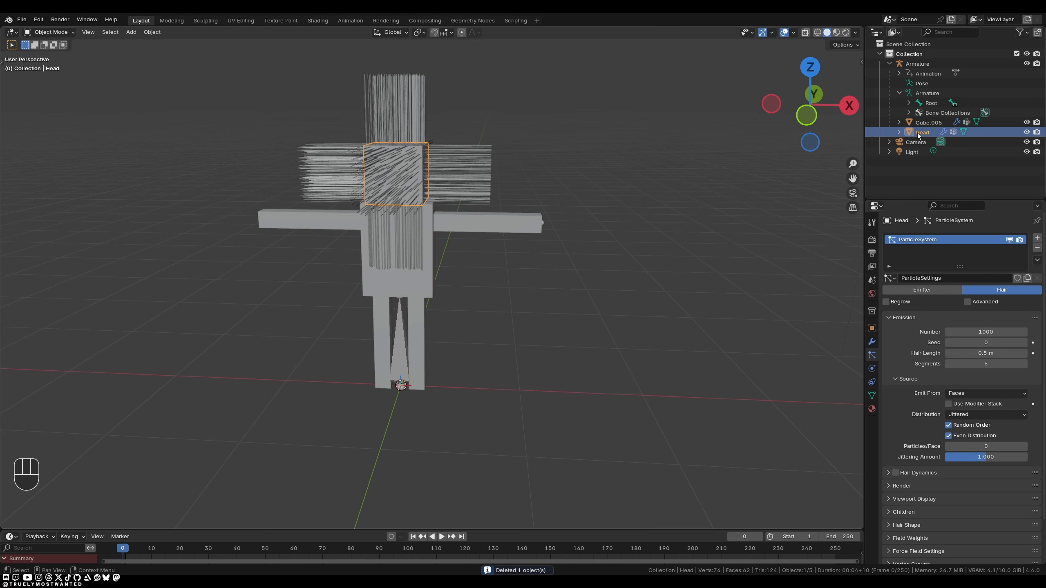
{"action": "left_click", "coordinate": [984, 363]}
{"action": "type", "text": "10"}
{"action": "key", "text": "Return"}
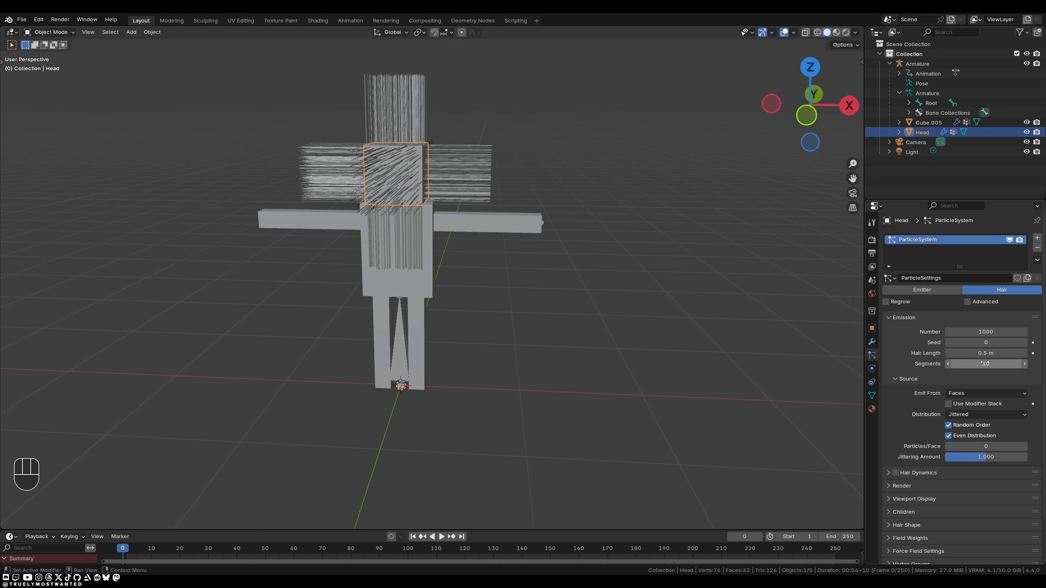
{"action": "scroll", "coordinate": [438, 155], "scroll_direction": "up", "scroll_amount": 7}
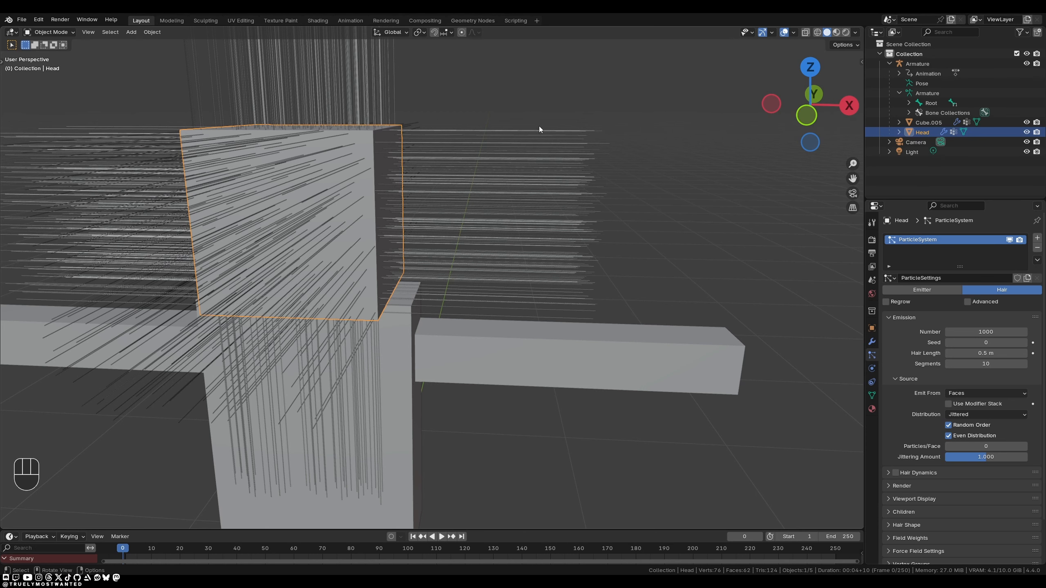
Step: Switch the Head object to Particle Edit mode and display the hair brush tools with their names
{"action": "scroll", "coordinate": [601, 135], "scroll_direction": "down", "scroll_amount": 6}
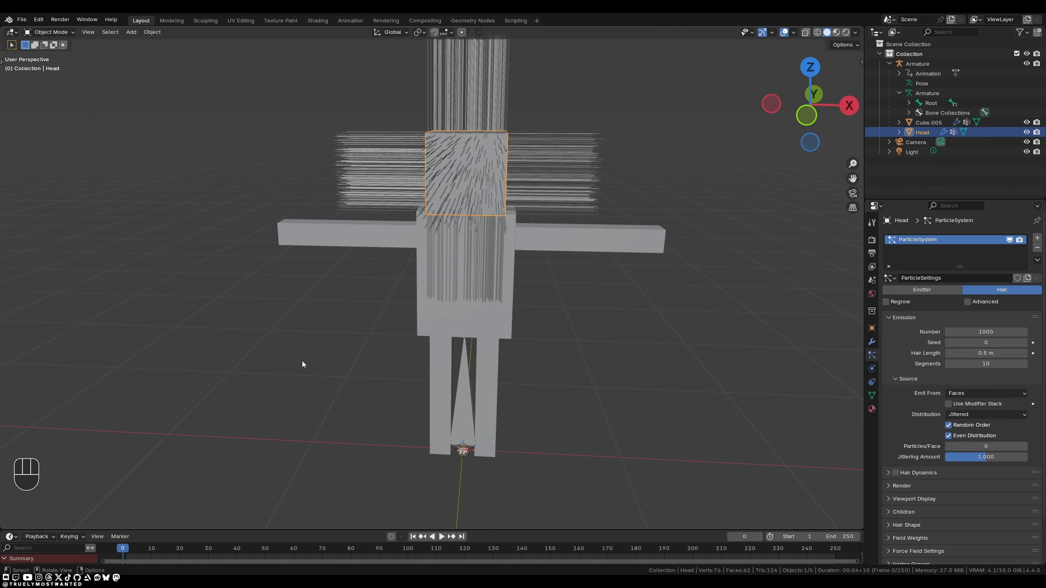
{"action": "left_click", "coordinate": [72, 34]}
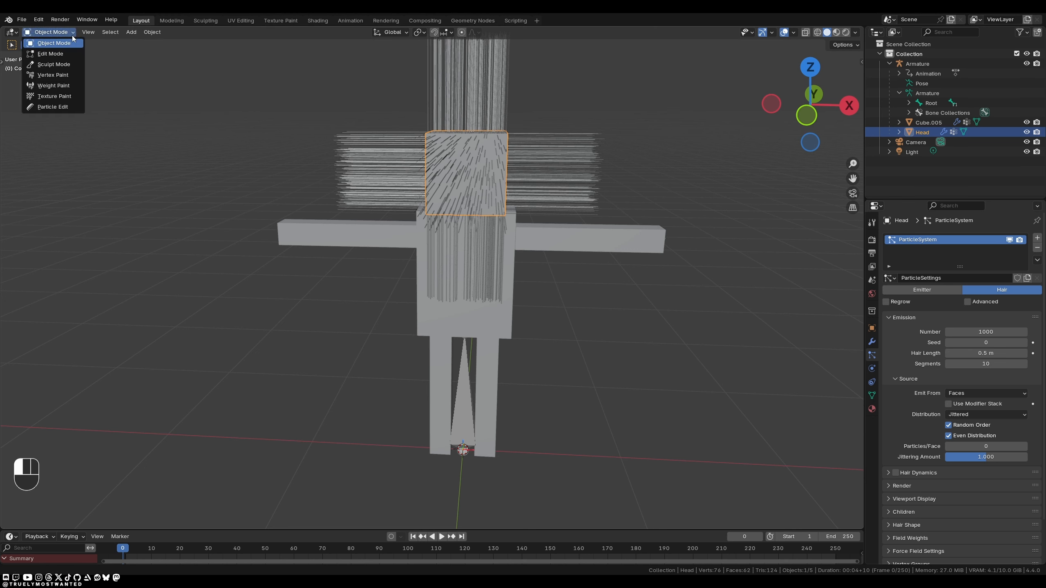
{"action": "left_click", "coordinate": [55, 106]}
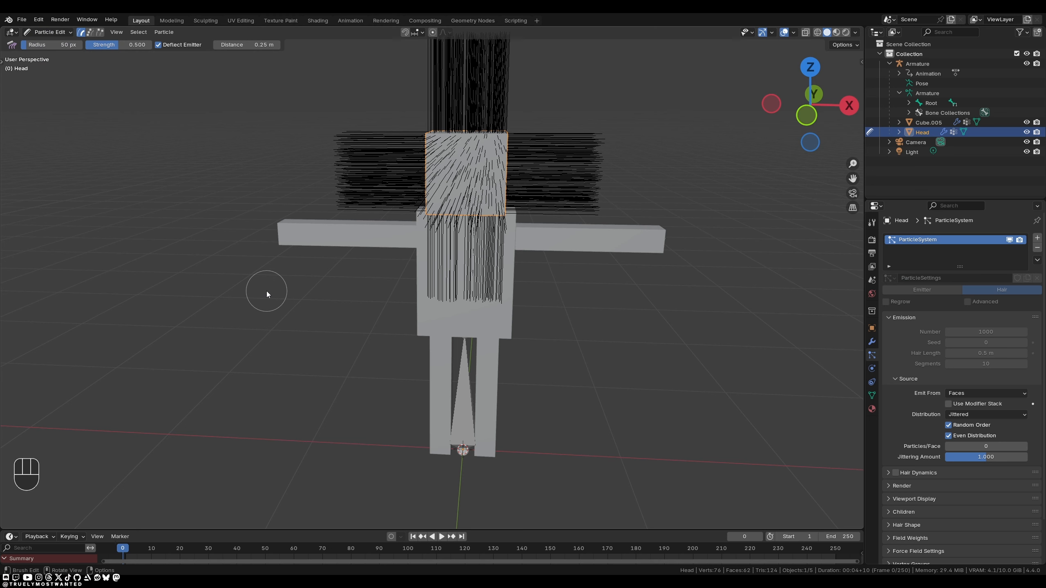
{"action": "key", "text": "t"}
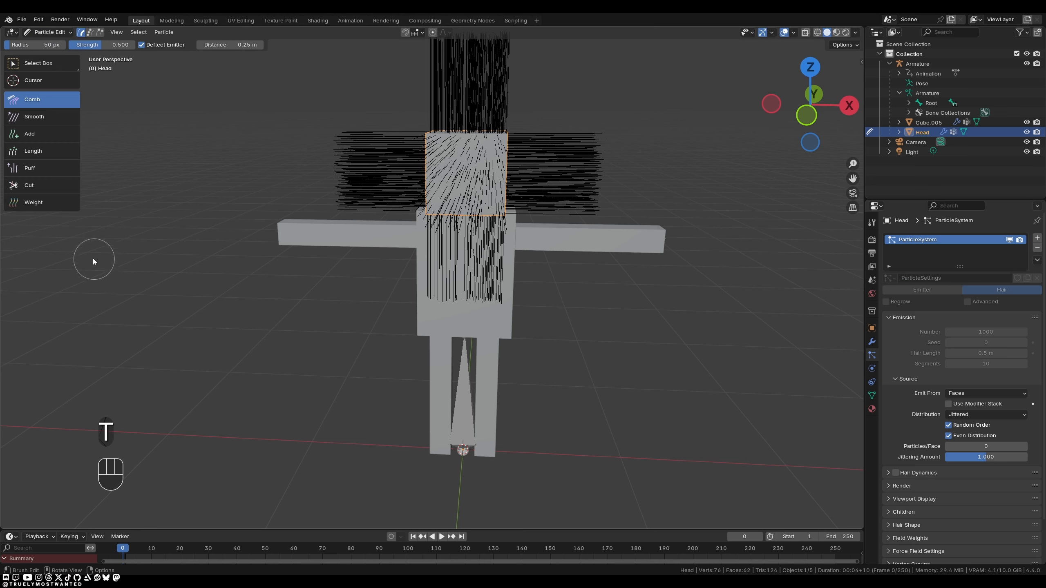
{"action": "mouse_move", "coordinate": [81, 169]}
{"action": "left_mouse_down"}
{"action": "mouse_move", "coordinate": [33, 170]}
{"action": "mouse_move", "coordinate": [84, 169]}
{"action": "left_mouse_up"}
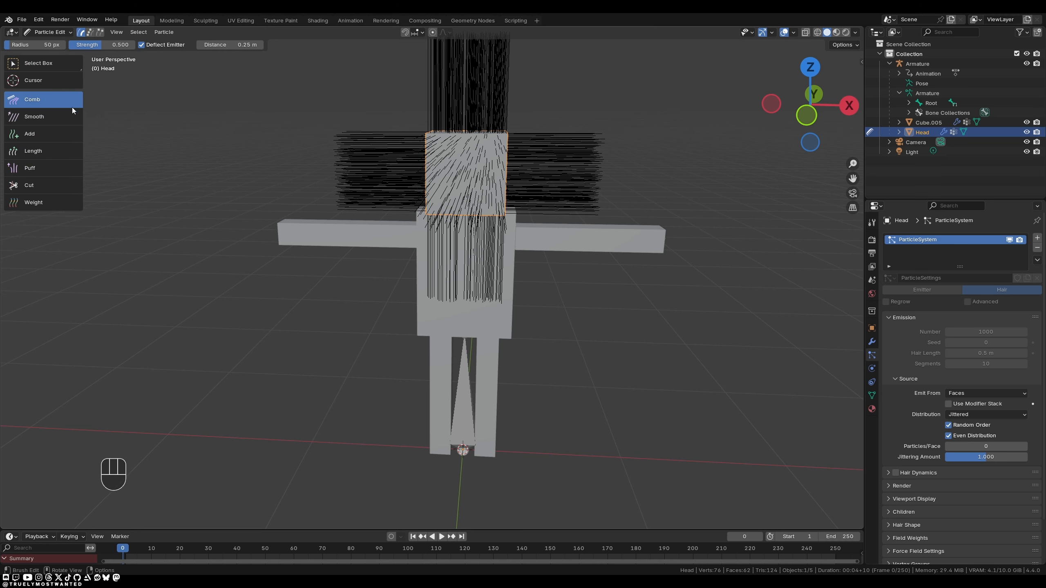
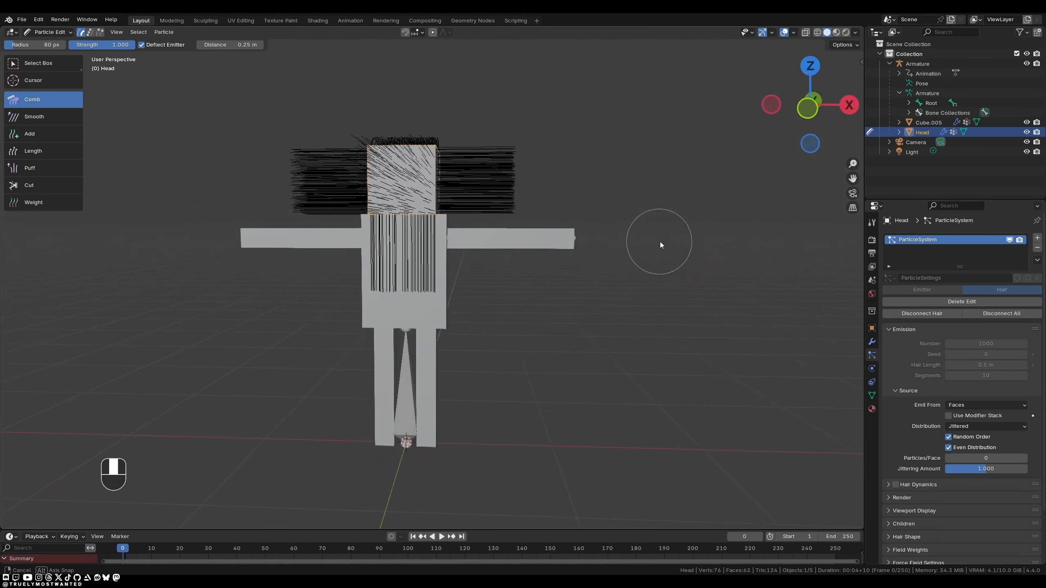
Step: In front view, comb the hair on both sides of the head downward, sweeping the ends outward over the shoulders
{"action": "key", "text": "KP_1"}
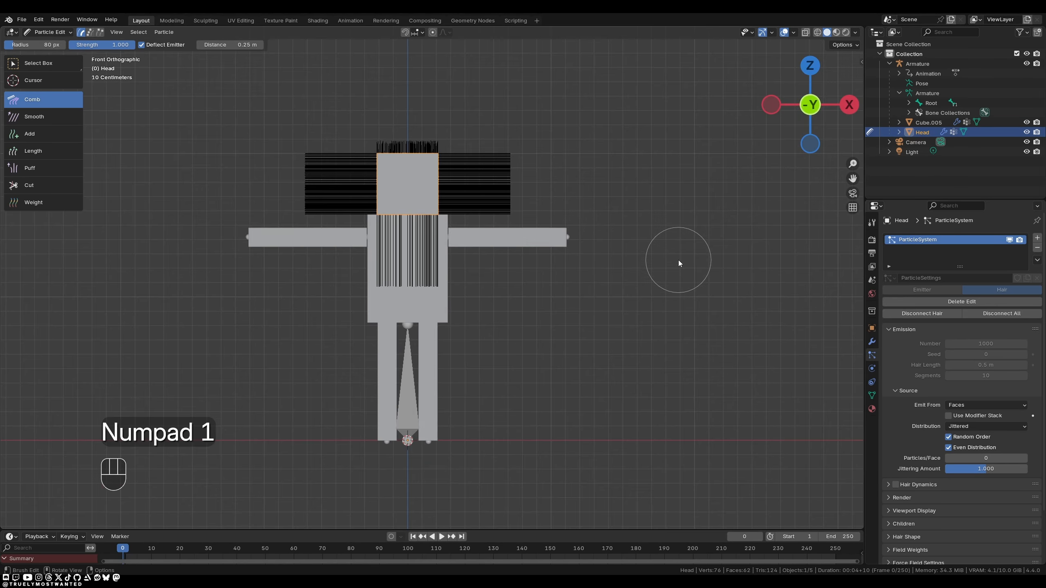
{"action": "scroll", "coordinate": [341, 154], "scroll_direction": "up", "scroll_amount": 4}
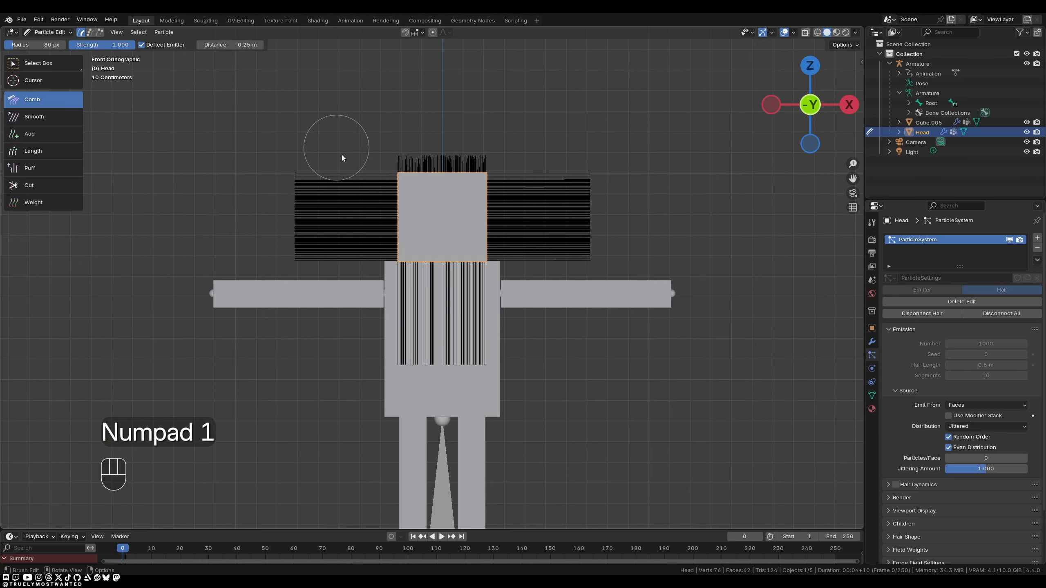
{"action": "scroll", "coordinate": [337, 195], "scroll_direction": "up", "scroll_amount": 1}
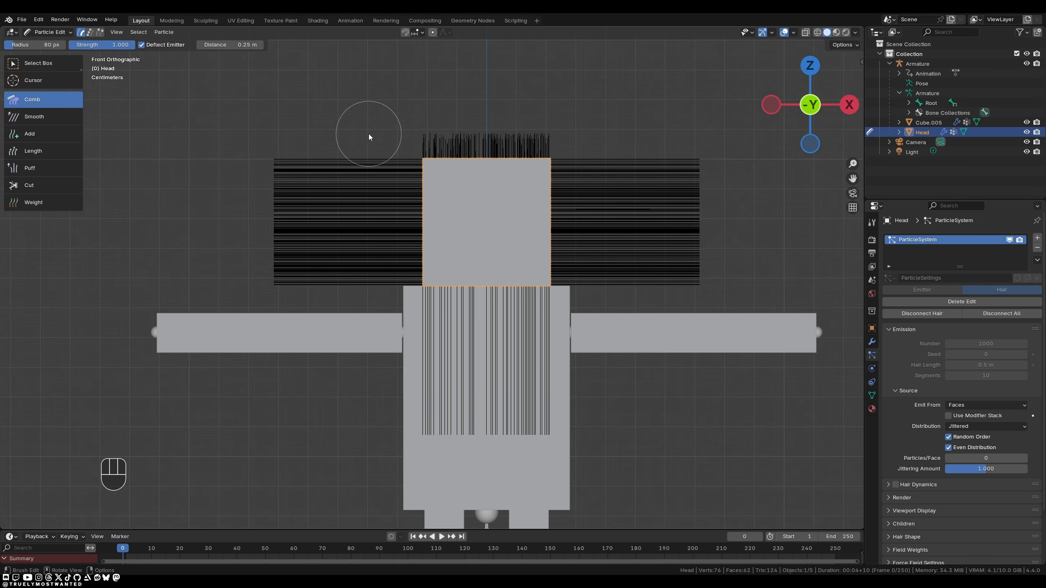
{"action": "left_click_drag", "start_coordinate": [377, 127], "coordinate": [375, 280]}
{"action": "mouse_move", "coordinate": [351, 245]}
{"action": "left_mouse_down"}
{"action": "mouse_move", "coordinate": [346, 288]}
{"action": "mouse_move", "coordinate": [323, 278]}
{"action": "left_mouse_up"}
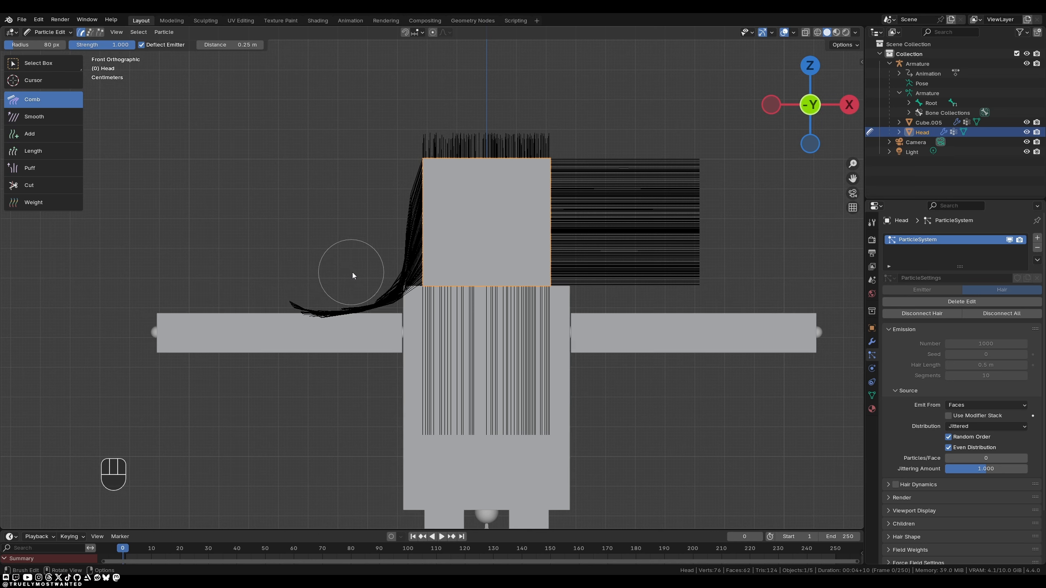
{"action": "mouse_move", "coordinate": [378, 266]}
{"action": "left_mouse_down"}
{"action": "mouse_move", "coordinate": [378, 226]}
{"action": "mouse_move", "coordinate": [383, 241]}
{"action": "left_mouse_up"}
{"action": "left_click_drag", "start_coordinate": [381, 196], "coordinate": [391, 207]}
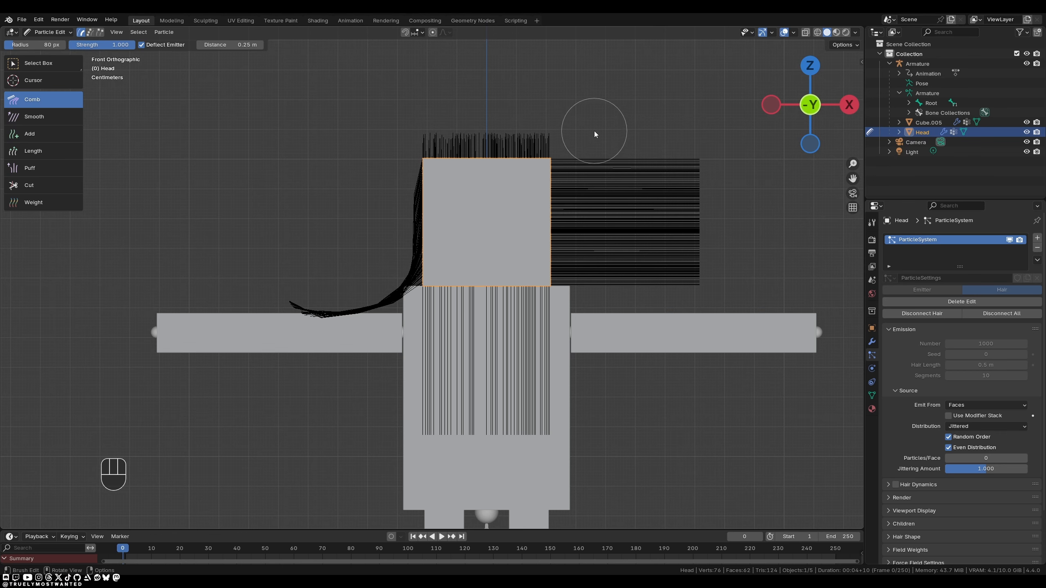
{"action": "mouse_move", "coordinate": [594, 131]}
{"action": "left_mouse_down"}
{"action": "mouse_move", "coordinate": [592, 236]}
{"action": "mouse_move", "coordinate": [603, 210]}
{"action": "mouse_move", "coordinate": [603, 275]}
{"action": "mouse_move", "coordinate": [660, 257]}
{"action": "mouse_move", "coordinate": [625, 242]}
{"action": "mouse_move", "coordinate": [611, 270]}
{"action": "mouse_move", "coordinate": [641, 284]}
{"action": "mouse_move", "coordinate": [579, 266]}
{"action": "mouse_move", "coordinate": [598, 266]}
{"action": "mouse_move", "coordinate": [592, 200]}
{"action": "left_mouse_up"}
Step: Remove the hair from the middle of the head's front face with the Cut brush
{"action": "scroll", "coordinate": [563, 159], "scroll_direction": "up", "scroll_amount": 7}
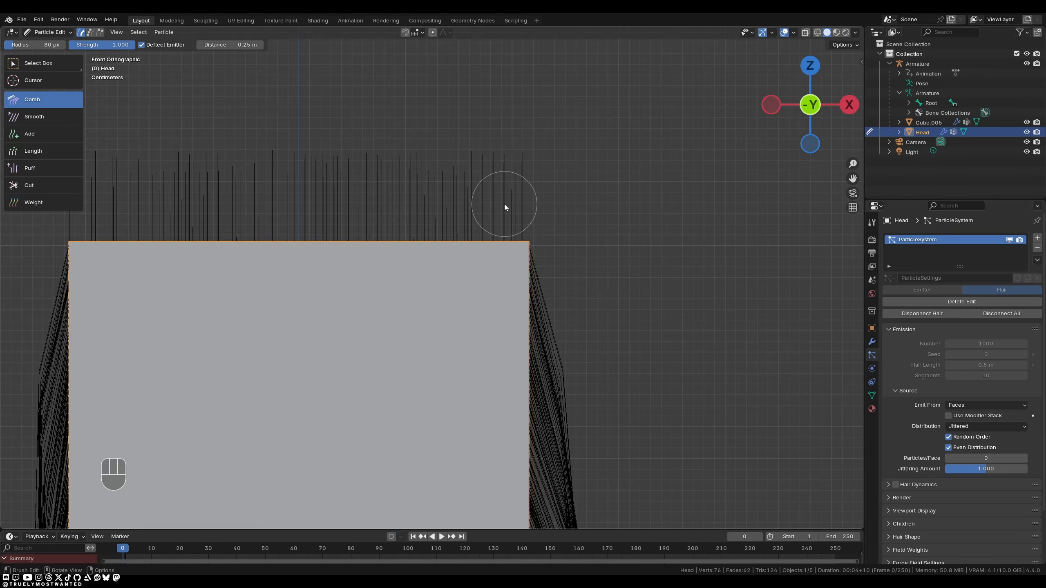
{"action": "scroll", "coordinate": [504, 204], "scroll_direction": "down", "scroll_amount": 7}
{"action": "scroll", "coordinate": [504, 205], "scroll_direction": "down", "scroll_amount": 2}
{"action": "middle_click_drag", "start_coordinate": [612, 222], "coordinate": [438, 263]}
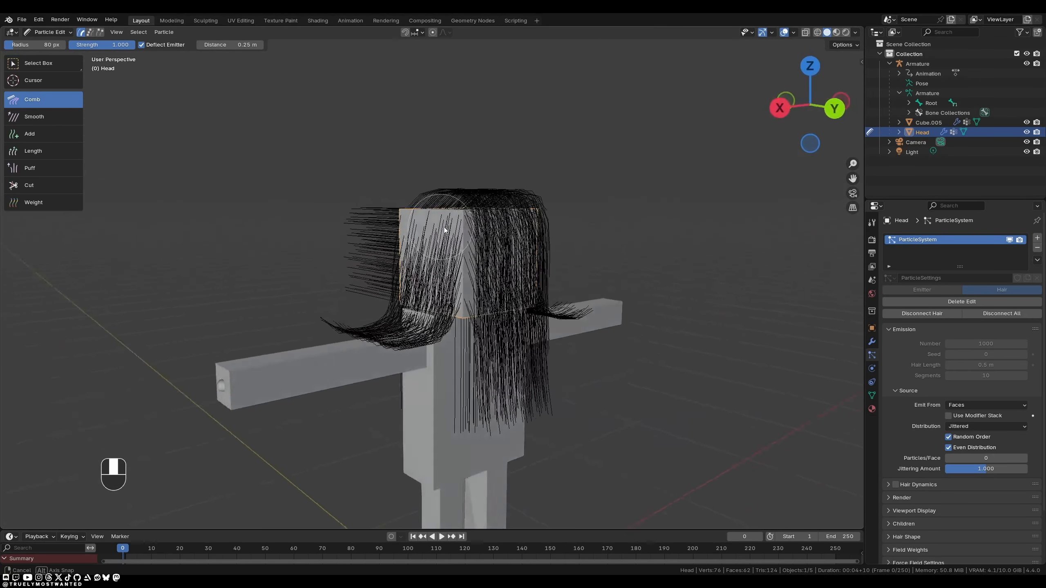
{"action": "scroll", "coordinate": [438, 263], "scroll_direction": "up", "scroll_amount": 3}
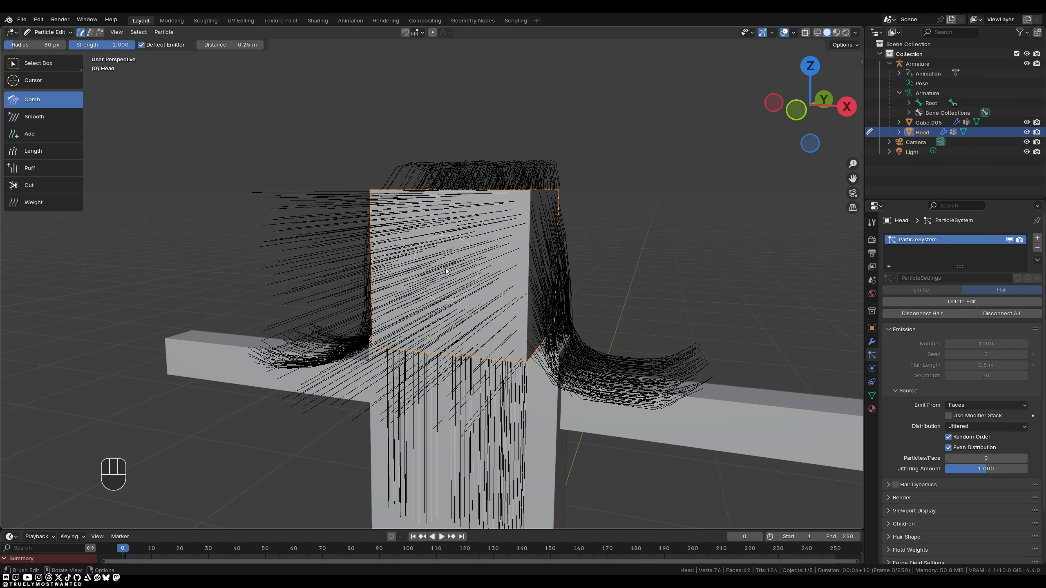
{"action": "left_click", "coordinate": [39, 187]}
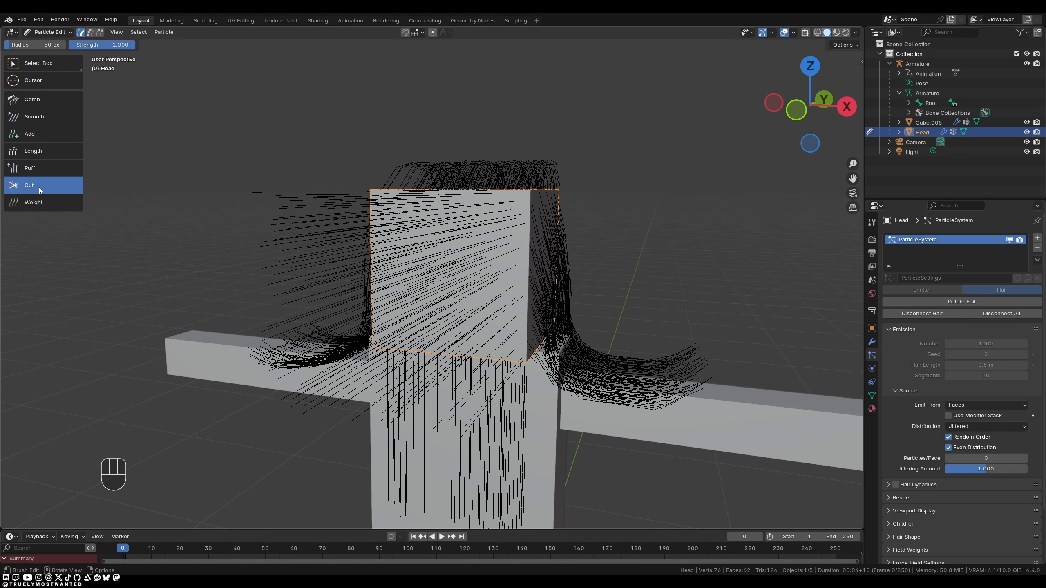
{"action": "scroll", "coordinate": [526, 285], "scroll_direction": "up", "scroll_amount": 4}
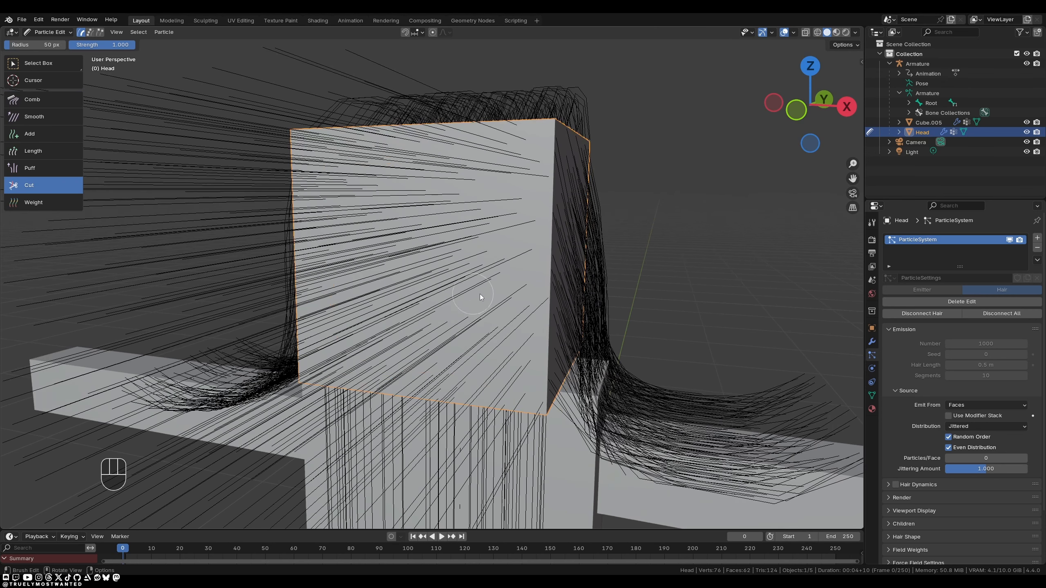
{"action": "mouse_move", "coordinate": [516, 296]}
{"action": "left_mouse_down"}
{"action": "mouse_move", "coordinate": [523, 312]}
{"action": "mouse_move", "coordinate": [514, 247]}
{"action": "mouse_move", "coordinate": [461, 208]}
{"action": "mouse_move", "coordinate": [433, 288]}
{"action": "mouse_move", "coordinate": [405, 249]}
{"action": "mouse_move", "coordinate": [409, 271]}
{"action": "left_mouse_up"}
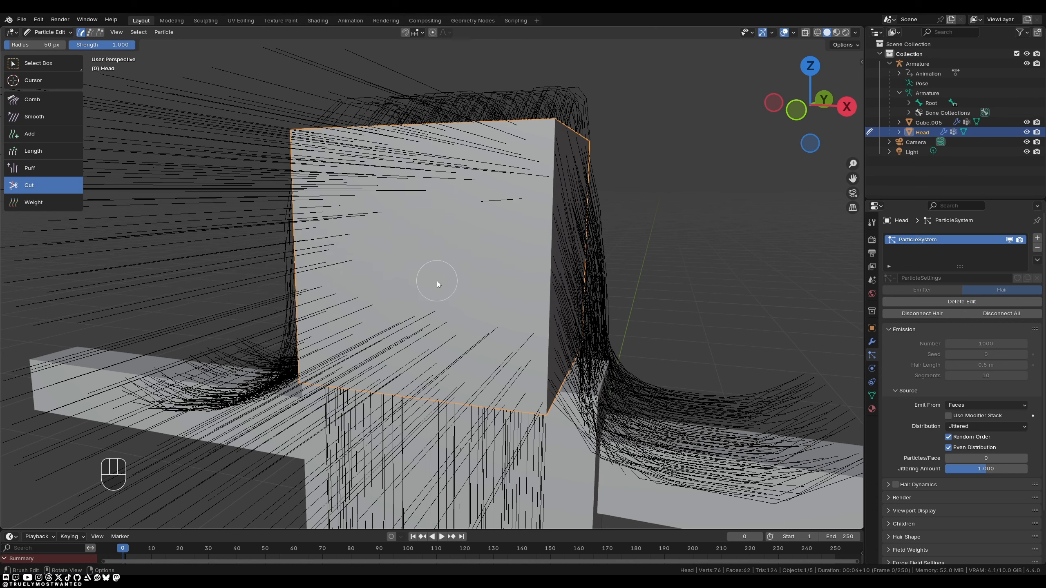
Step: Trim the remaining strands and stubble off the head's front face, working from the side and the front
{"action": "mouse_move", "coordinate": [485, 270]}
{"action": "middle_mouse_down"}
{"action": "mouse_move", "coordinate": [329, 272]}
{"action": "mouse_move", "coordinate": [524, 217]}
{"action": "mouse_move", "coordinate": [488, 245]}
{"action": "middle_mouse_up"}
{"action": "left_click_drag", "start_coordinate": [431, 88], "coordinate": [427, 373]}
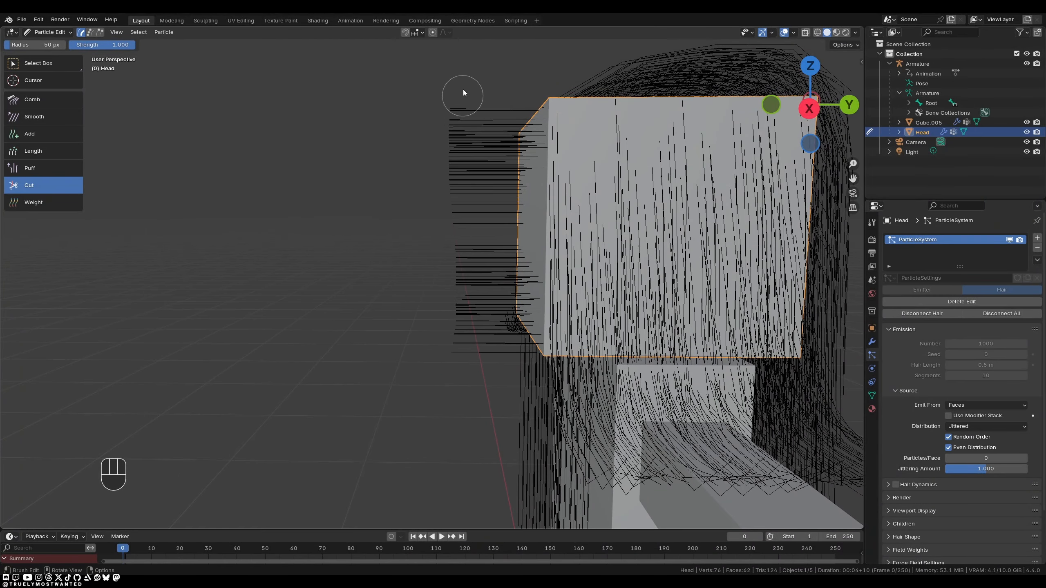
{"action": "mouse_move", "coordinate": [485, 88]}
{"action": "left_mouse_down"}
{"action": "mouse_move", "coordinate": [489, 170]}
{"action": "mouse_move", "coordinate": [468, 259]}
{"action": "left_mouse_up"}
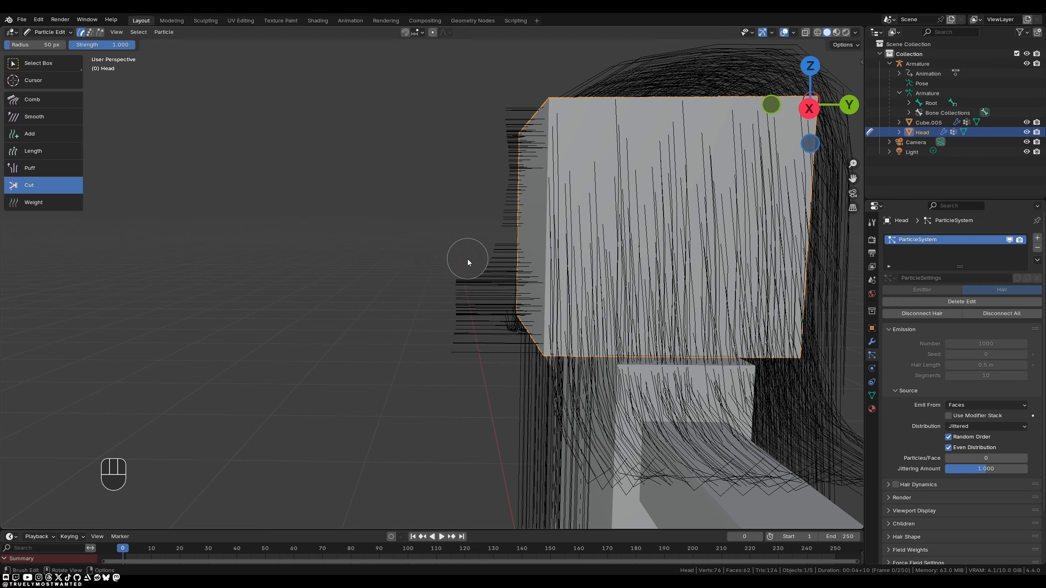
{"action": "middle_click_drag", "start_coordinate": [454, 338], "coordinate": [376, 337], "text": "shift"}
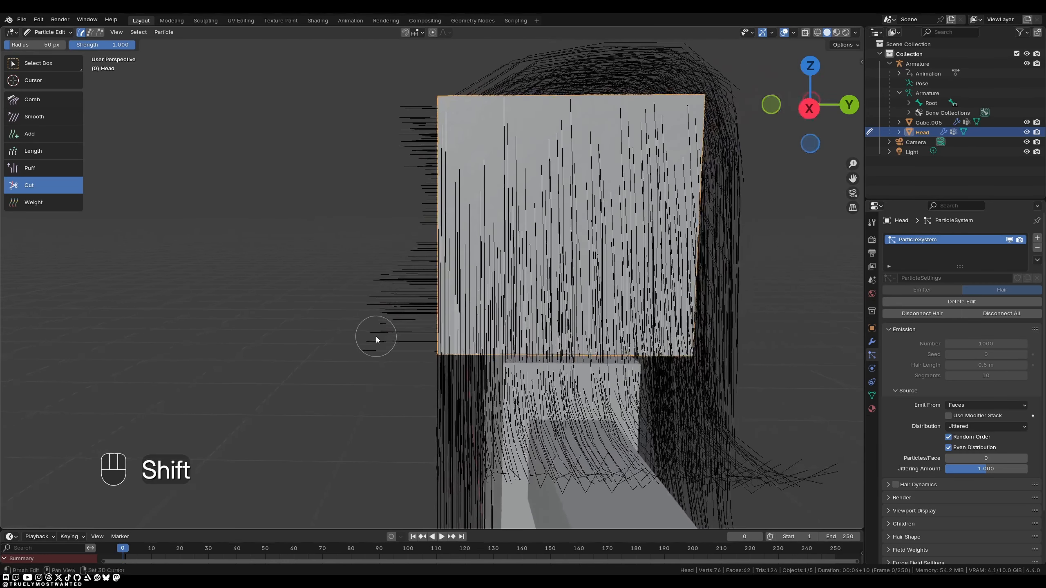
{"action": "left_click_drag", "start_coordinate": [418, 340], "coordinate": [422, 185]}
{"action": "mouse_move", "coordinate": [381, 116]}
{"action": "middle_mouse_down"}
{"action": "mouse_move", "coordinate": [406, 144]}
{"action": "mouse_move", "coordinate": [476, 168]}
{"action": "mouse_move", "coordinate": [499, 201]}
{"action": "mouse_move", "coordinate": [345, 205]}
{"action": "middle_mouse_up"}
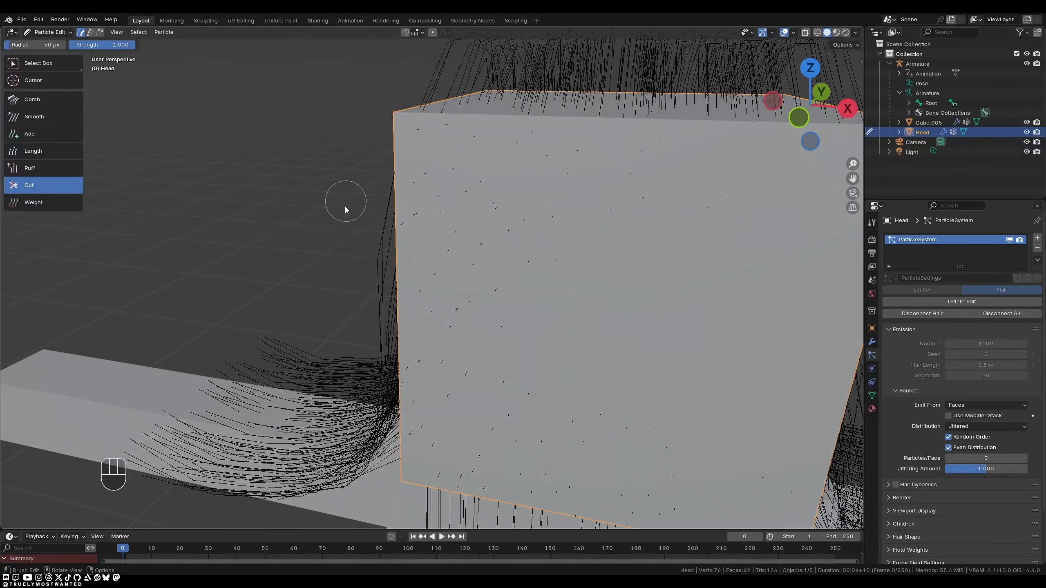
{"action": "mouse_move", "coordinate": [616, 355]}
{"action": "middle_mouse_down"}
{"action": "mouse_move", "coordinate": [588, 311]}
{"action": "mouse_move", "coordinate": [419, 313]}
{"action": "mouse_move", "coordinate": [549, 304]}
{"action": "middle_mouse_up"}
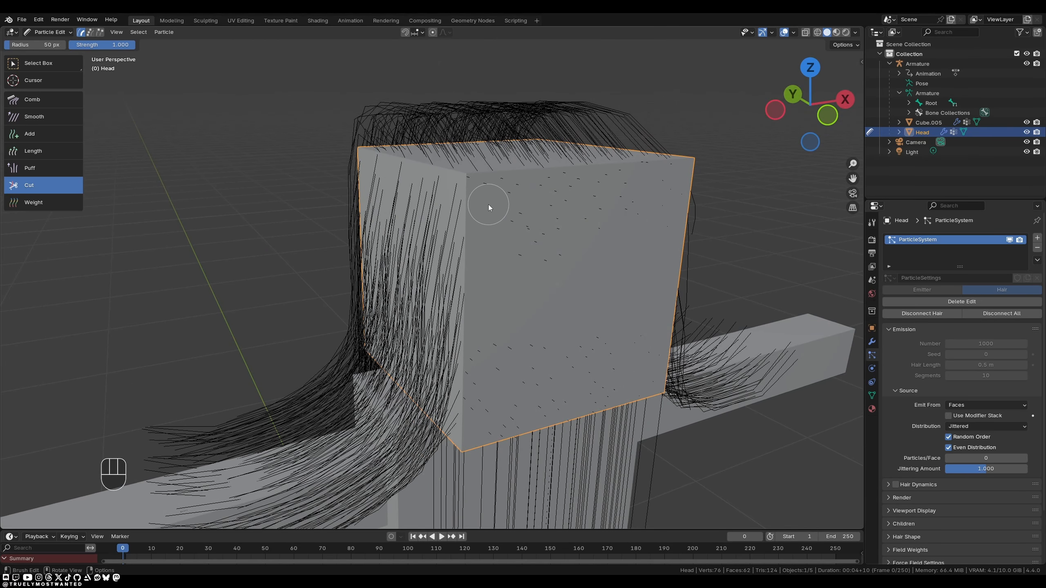
{"action": "left_click_drag", "start_coordinate": [644, 187], "coordinate": [668, 184]}
Step: Paint new hair along the lower part of the face with the Add brush
{"action": "left_click", "coordinate": [25, 134]}
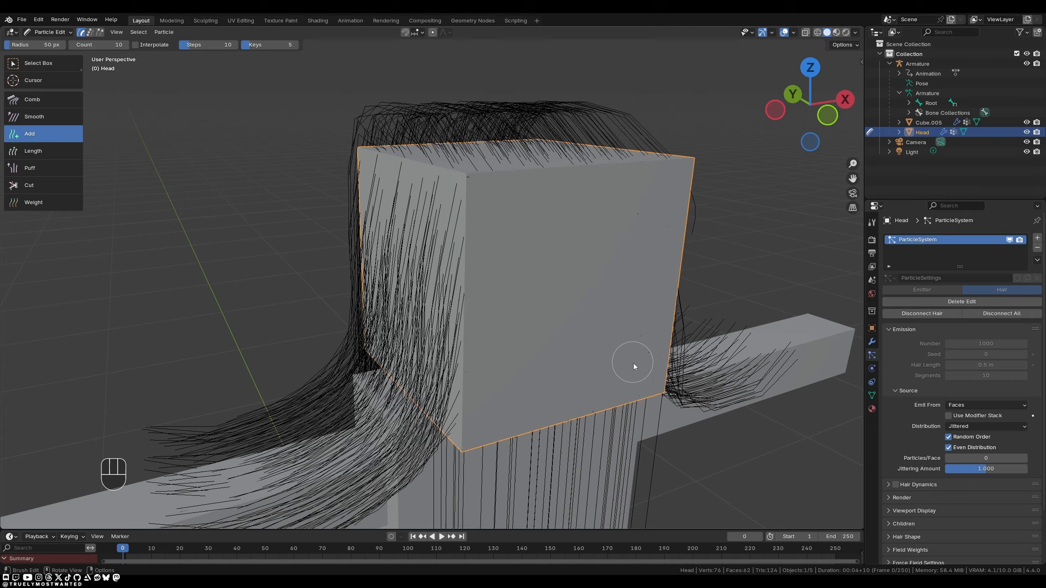
{"action": "left_click_drag", "start_coordinate": [634, 363], "coordinate": [552, 397]}
{"action": "middle_click_drag", "start_coordinate": [547, 400], "coordinate": [489, 357]}
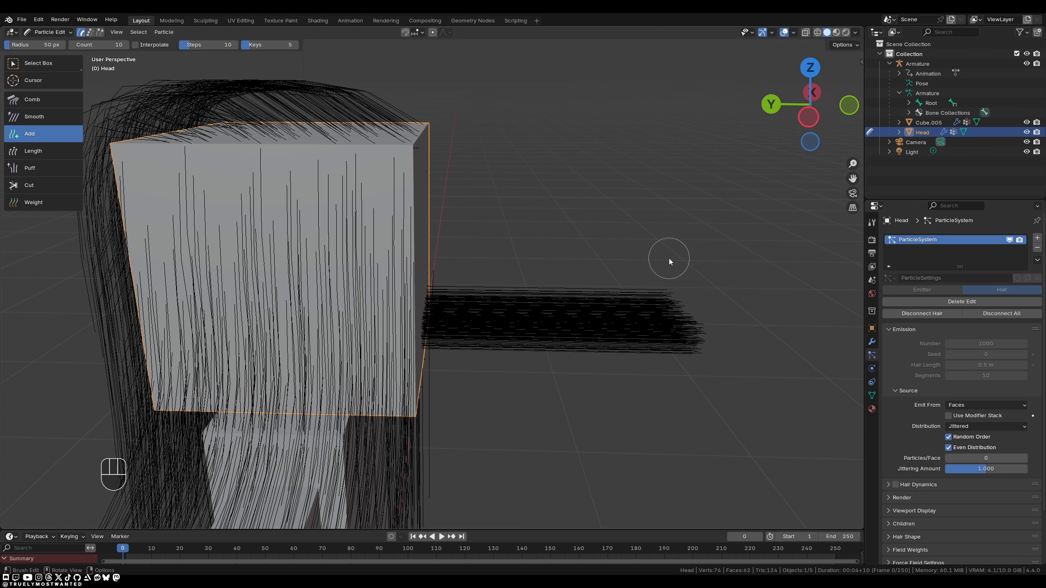
Step: View the hair in Object Mode and return to Particle Edit mode
{"action": "key", "text": "Tab"}
{"action": "key", "text": "Tab"}
{"action": "left_click", "coordinate": [523, 283]}
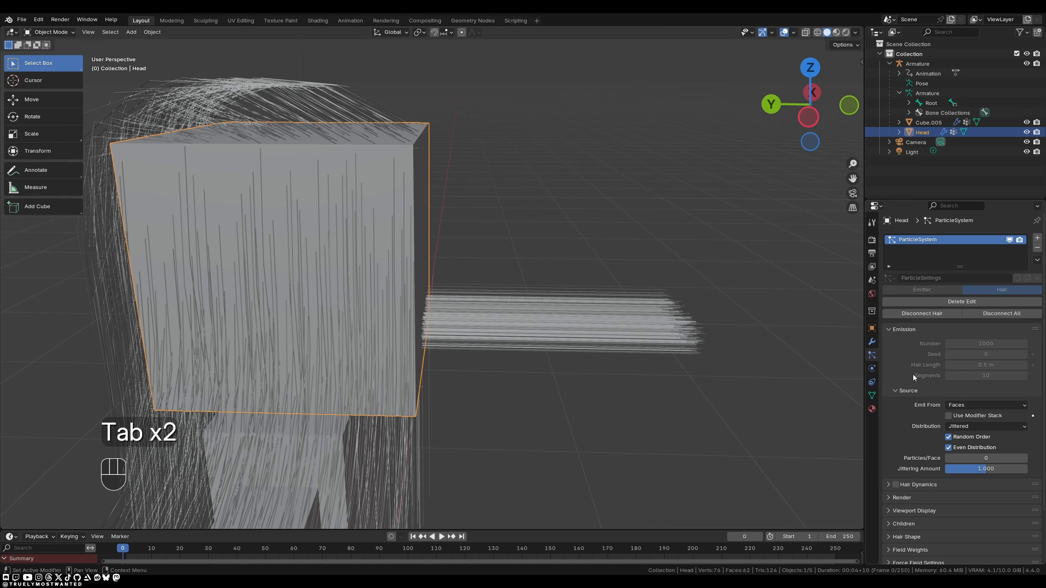
{"action": "key", "text": "Tab"}
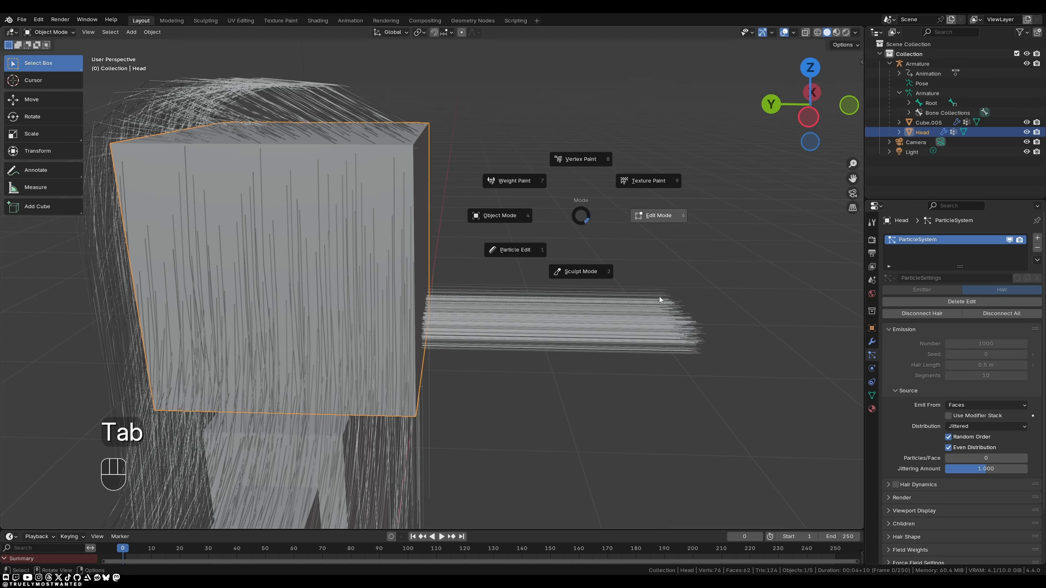
{"action": "left_click", "coordinate": [522, 252]}
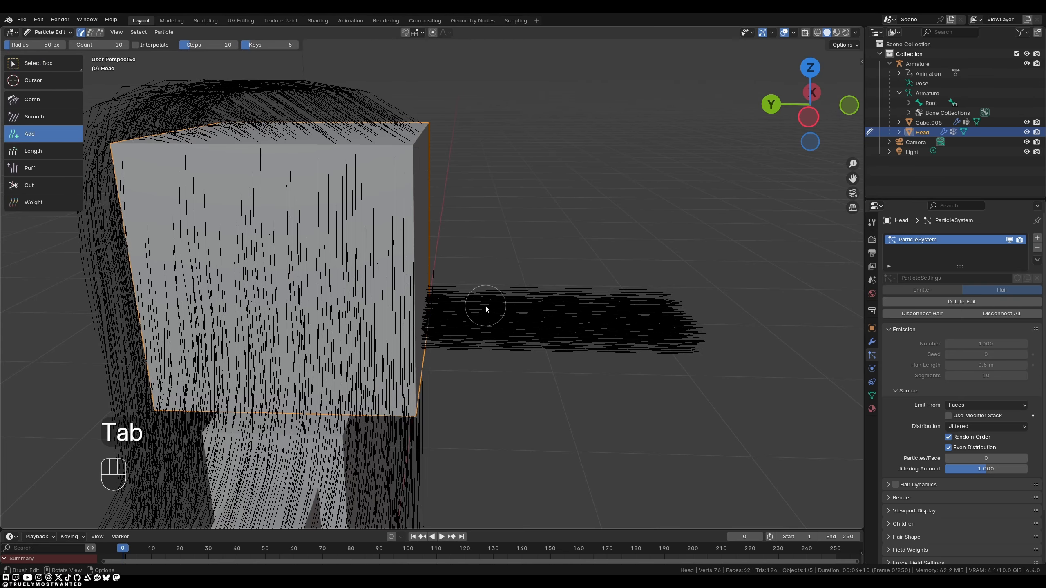
Step: Cut the newly added hair off the lower part of the face
{"action": "middle_click_drag", "start_coordinate": [401, 232], "coordinate": [386, 221]}
{"action": "scroll", "coordinate": [388, 221], "scroll_direction": "down", "scroll_amount": 2}
{"action": "scroll", "coordinate": [389, 223], "scroll_direction": "up", "scroll_amount": 5}
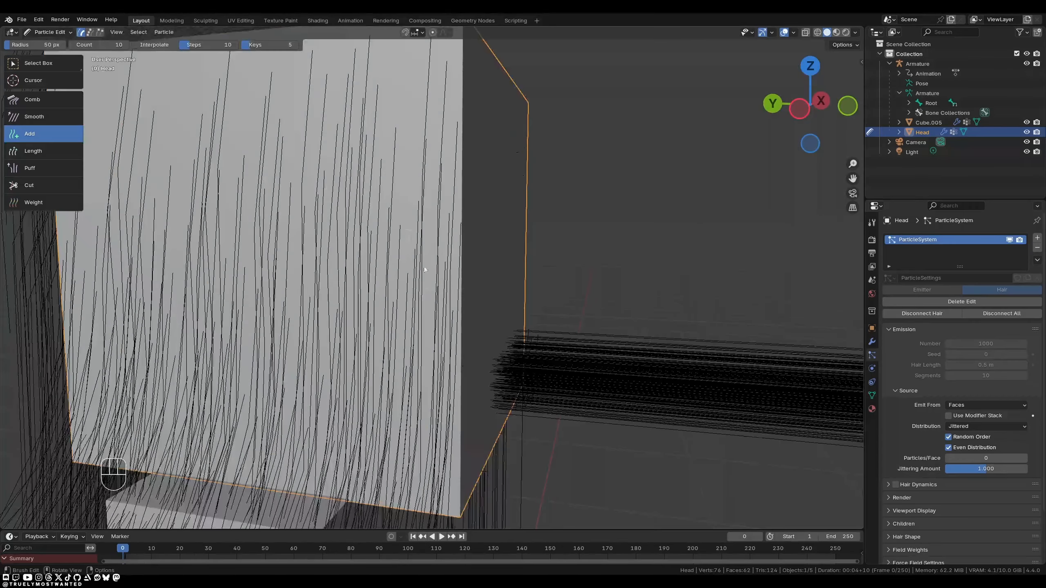
{"action": "middle_click_drag", "start_coordinate": [499, 341], "coordinate": [424, 301], "text": "shift"}
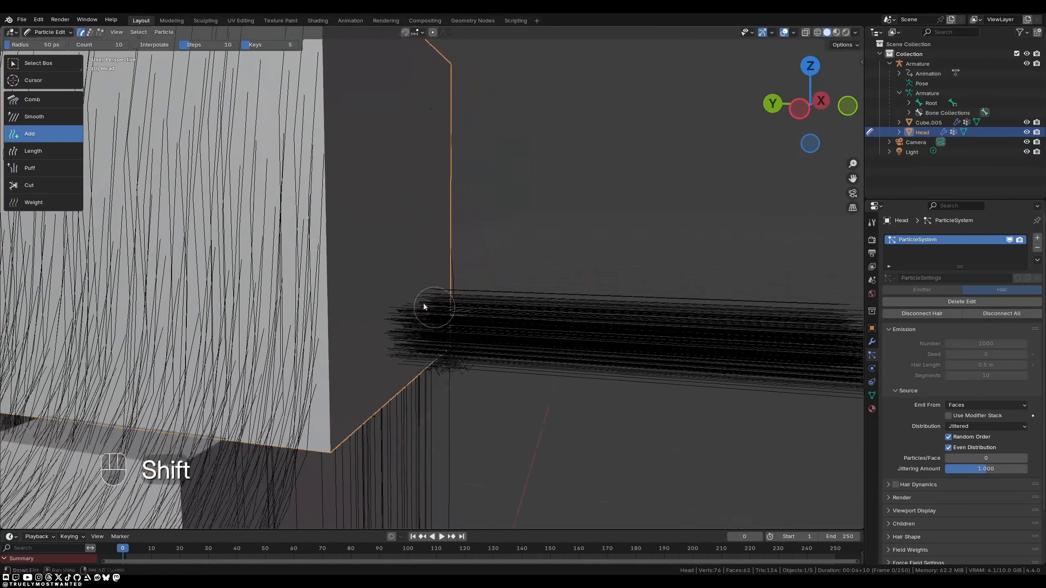
{"action": "left_click", "coordinate": [39, 184]}
{"action": "mouse_move", "coordinate": [415, 343]}
{"action": "left_mouse_down"}
{"action": "mouse_move", "coordinate": [406, 318]}
{"action": "mouse_move", "coordinate": [397, 346]}
{"action": "mouse_move", "coordinate": [407, 345]}
{"action": "left_mouse_up"}
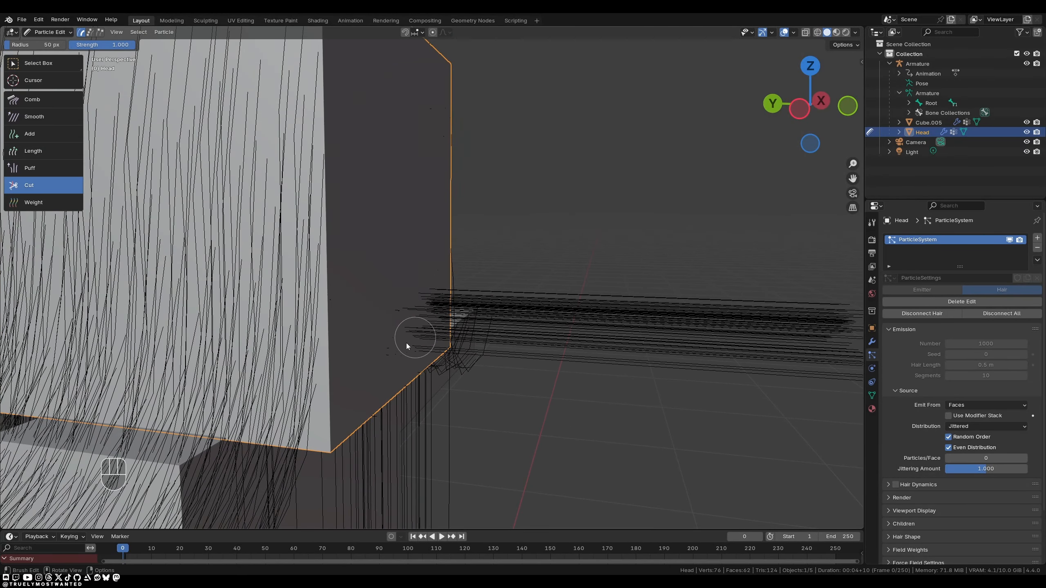
{"action": "middle_click_drag", "start_coordinate": [421, 332], "coordinate": [388, 304]}
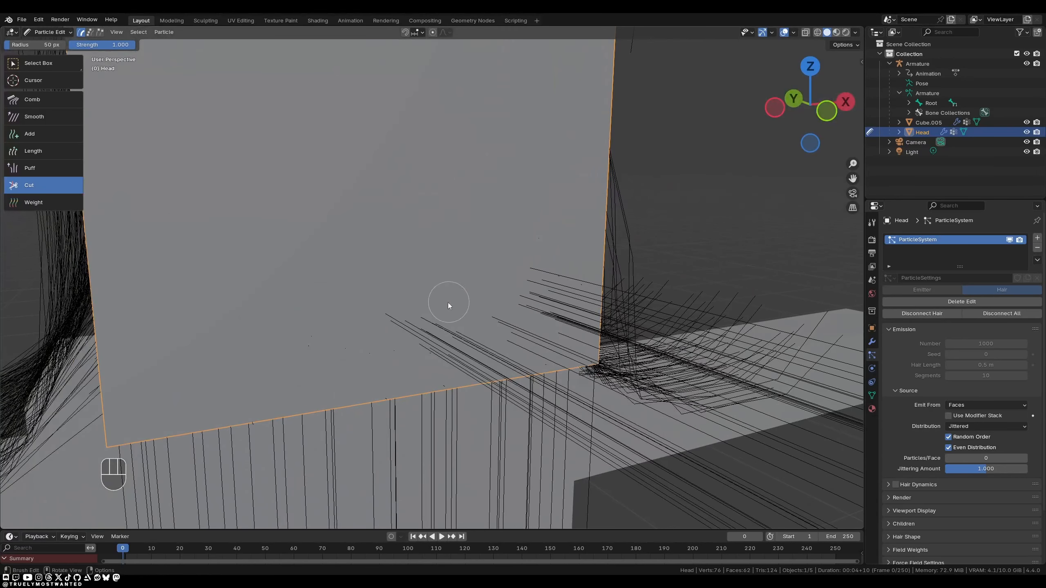
{"action": "mouse_move", "coordinate": [556, 305]}
{"action": "left_mouse_down"}
{"action": "mouse_move", "coordinate": [548, 332]}
{"action": "mouse_move", "coordinate": [422, 335]}
{"action": "mouse_move", "coordinate": [363, 309]}
{"action": "mouse_move", "coordinate": [459, 346]}
{"action": "left_mouse_up"}
{"action": "scroll", "coordinate": [458, 340], "scroll_direction": "down", "scroll_amount": 6}
{"action": "middle_click_drag", "start_coordinate": [459, 337], "coordinate": [418, 334]}
{"action": "scroll", "coordinate": [418, 332], "scroll_direction": "down", "scroll_amount": 5}
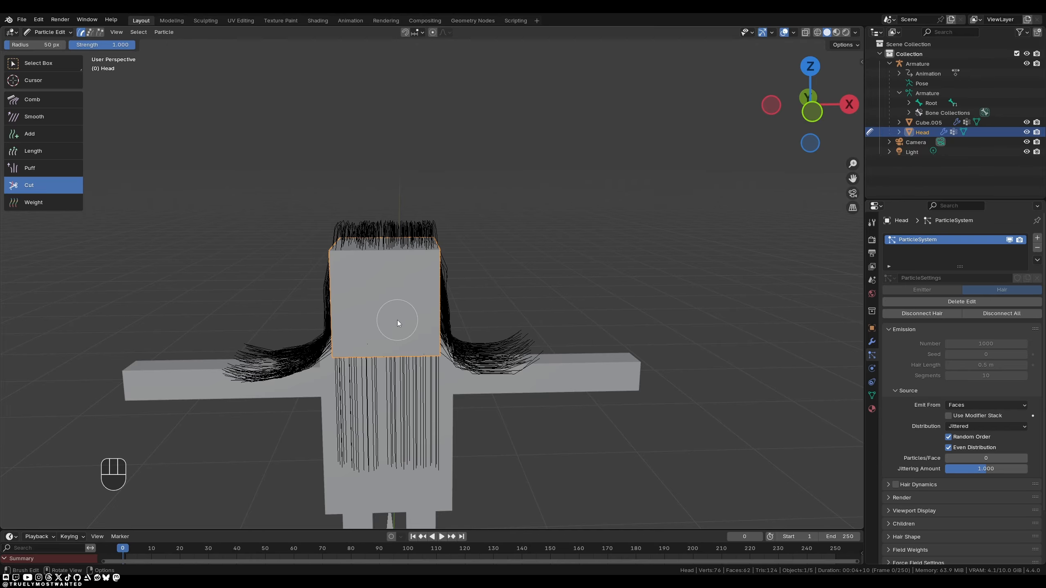
Step: Isolate the head in local view and cut away the hair growing from its underside
{"action": "key", "text": "KP_Divide"}
{"action": "scroll", "coordinate": [440, 287], "scroll_direction": "down", "scroll_amount": 8}
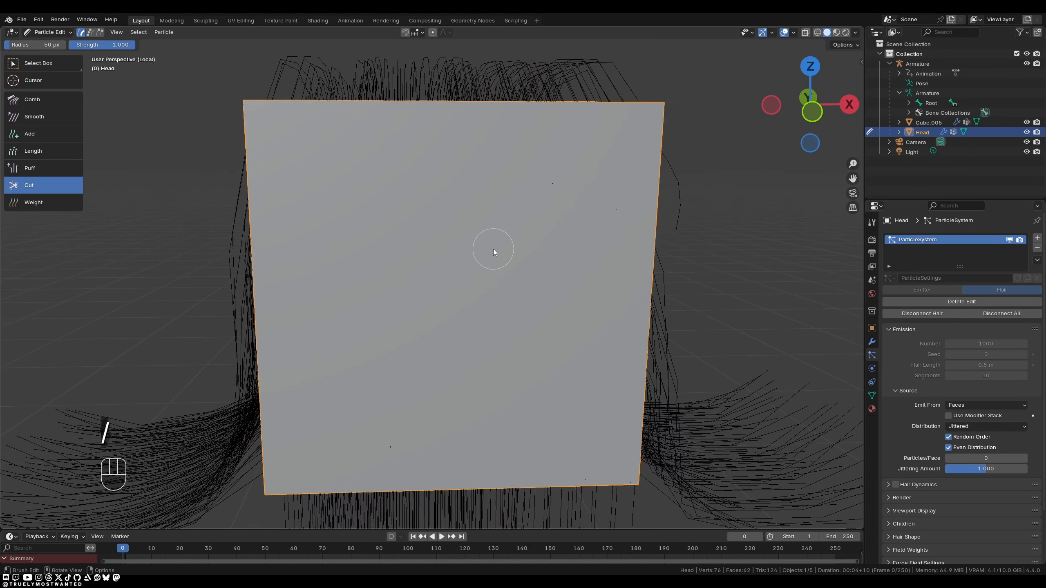
{"action": "middle_click_drag", "start_coordinate": [443, 408], "coordinate": [539, 321]}
{"action": "mouse_move", "coordinate": [453, 444]}
{"action": "middle_mouse_down", "text": "shift"}
{"action": "mouse_move", "coordinate": [455, 309]}
{"action": "mouse_move", "coordinate": [465, 416]}
{"action": "mouse_move", "coordinate": [375, 412]}
{"action": "mouse_move", "coordinate": [413, 397]}
{"action": "mouse_move", "coordinate": [335, 385]}
{"action": "mouse_move", "coordinate": [438, 332]}
{"action": "mouse_move", "coordinate": [374, 177]}
{"action": "middle_mouse_up", "text": "shift"}
{"action": "mouse_move", "coordinate": [417, 365]}
{"action": "left_mouse_down"}
{"action": "mouse_move", "coordinate": [462, 353]}
{"action": "mouse_move", "coordinate": [454, 397]}
{"action": "mouse_move", "coordinate": [407, 389]}
{"action": "mouse_move", "coordinate": [413, 365]}
{"action": "left_mouse_up"}
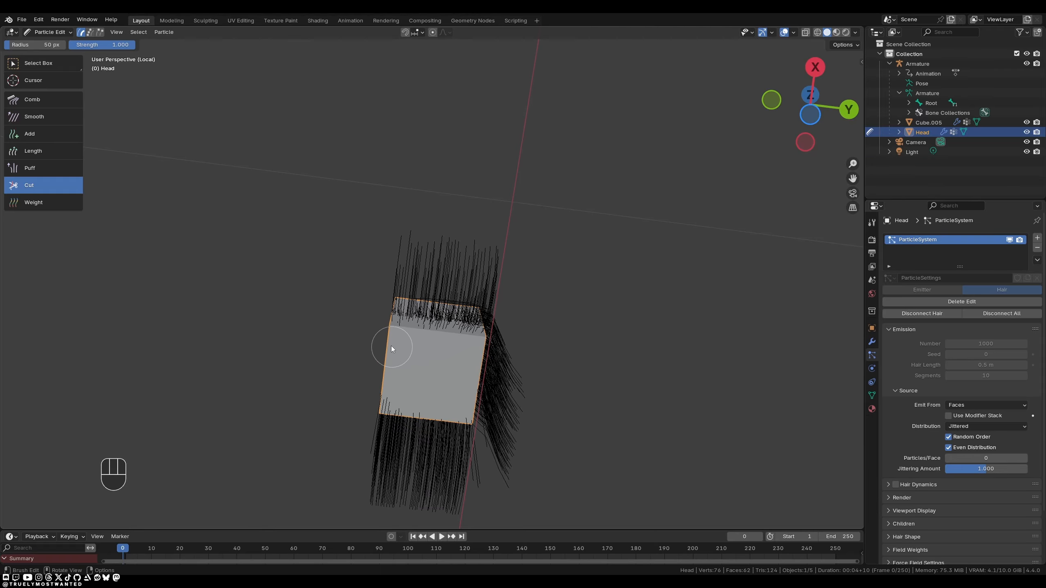
{"action": "left_click_drag", "start_coordinate": [420, 397], "coordinate": [388, 392]}
{"action": "mouse_move", "coordinate": [354, 392]}
{"action": "middle_mouse_down"}
{"action": "mouse_move", "coordinate": [322, 391]}
{"action": "mouse_move", "coordinate": [397, 412]}
{"action": "mouse_move", "coordinate": [427, 443]}
{"action": "mouse_move", "coordinate": [534, 408]}
{"action": "mouse_move", "coordinate": [443, 304]}
{"action": "middle_mouse_up"}
{"action": "middle_click_drag", "start_coordinate": [440, 401], "coordinate": [544, 180]}
{"action": "mouse_move", "coordinate": [544, 180]}
{"action": "left_mouse_down"}
{"action": "mouse_move", "coordinate": [543, 168]}
{"action": "mouse_move", "coordinate": [457, 118]}
{"action": "mouse_move", "coordinate": [448, 172]}
{"action": "left_mouse_up"}
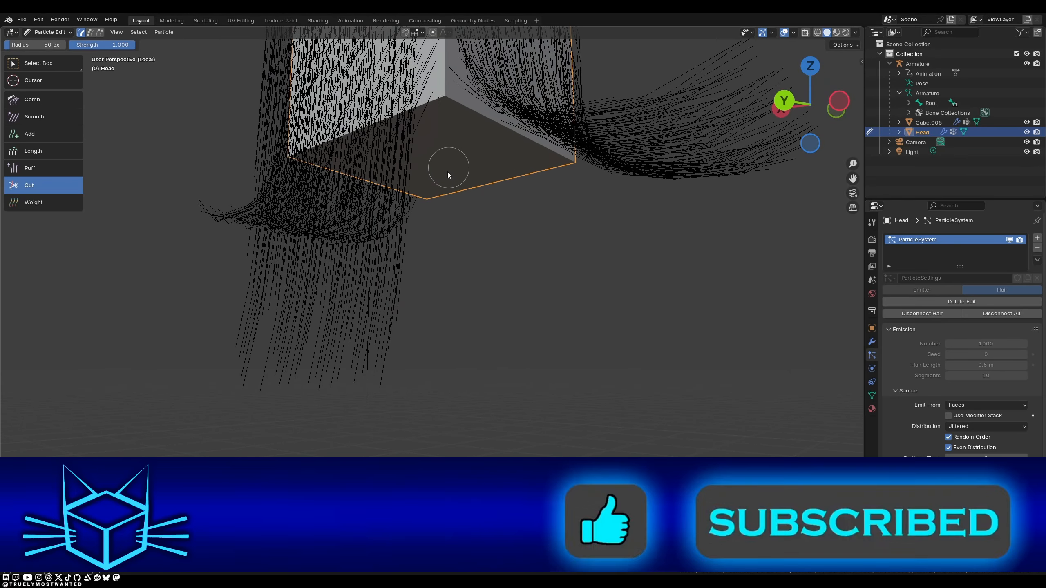
Step: Cut the remaining stray hair off the underside of the head
{"action": "middle_click_drag", "start_coordinate": [459, 215], "coordinate": [387, 176]}
{"action": "left_click", "coordinate": [339, 129]}
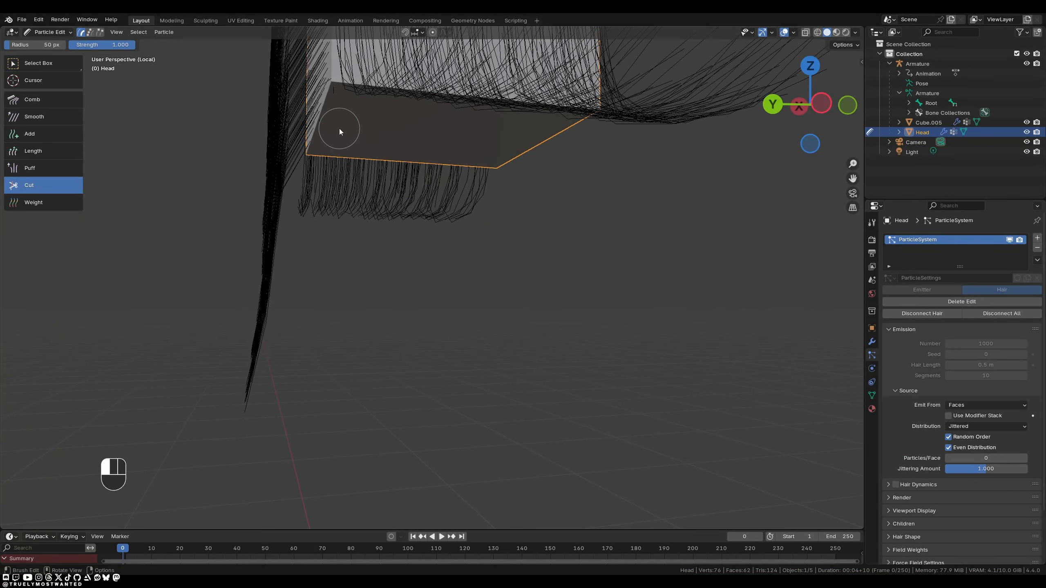
{"action": "key", "text": "ctrl+z"}
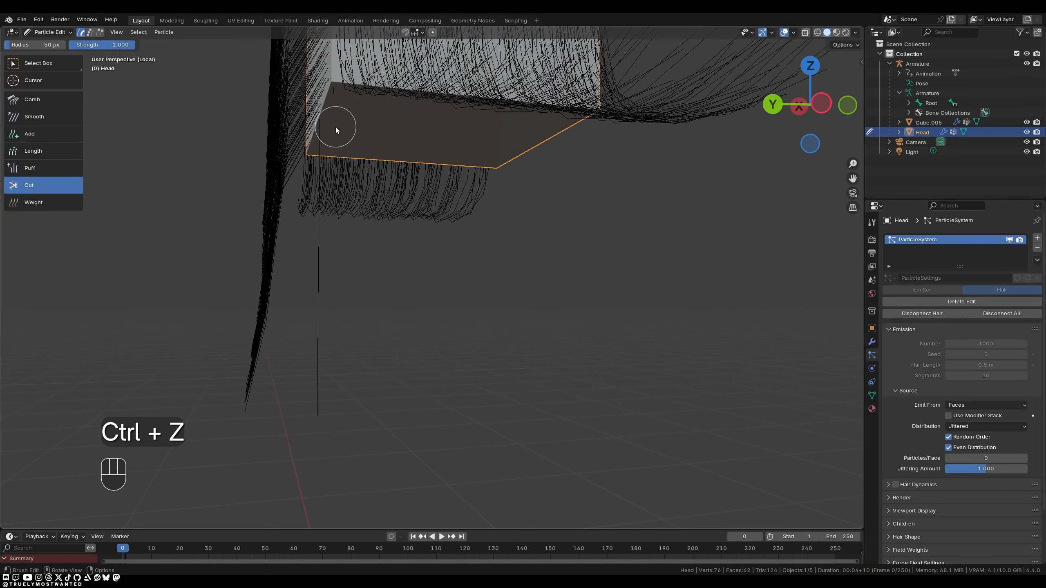
{"action": "mouse_move", "coordinate": [339, 129]}
{"action": "middle_mouse_down"}
{"action": "mouse_move", "coordinate": [346, 124]}
{"action": "mouse_move", "coordinate": [327, 112]}
{"action": "mouse_move", "coordinate": [373, 276]}
{"action": "mouse_move", "coordinate": [355, 196]}
{"action": "mouse_move", "coordinate": [350, 214]}
{"action": "middle_mouse_up"}
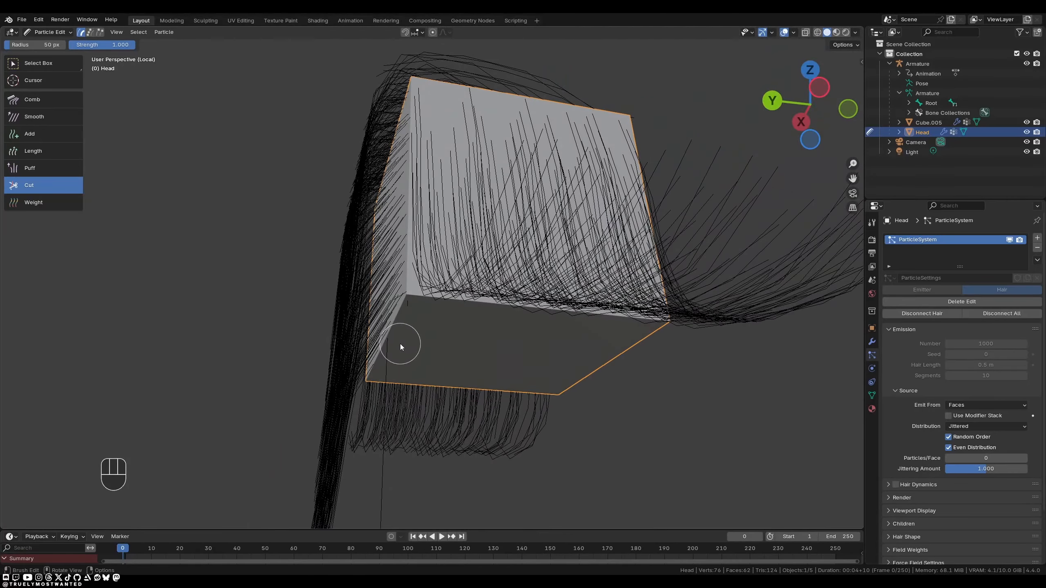
{"action": "left_click", "coordinate": [402, 346]}
{"action": "middle_click_drag", "start_coordinate": [459, 334], "coordinate": [419, 277]}
{"action": "scroll", "coordinate": [442, 243], "scroll_direction": "down", "scroll_amount": 5}
{"action": "middle_click_drag", "start_coordinate": [441, 242], "coordinate": [431, 265]}
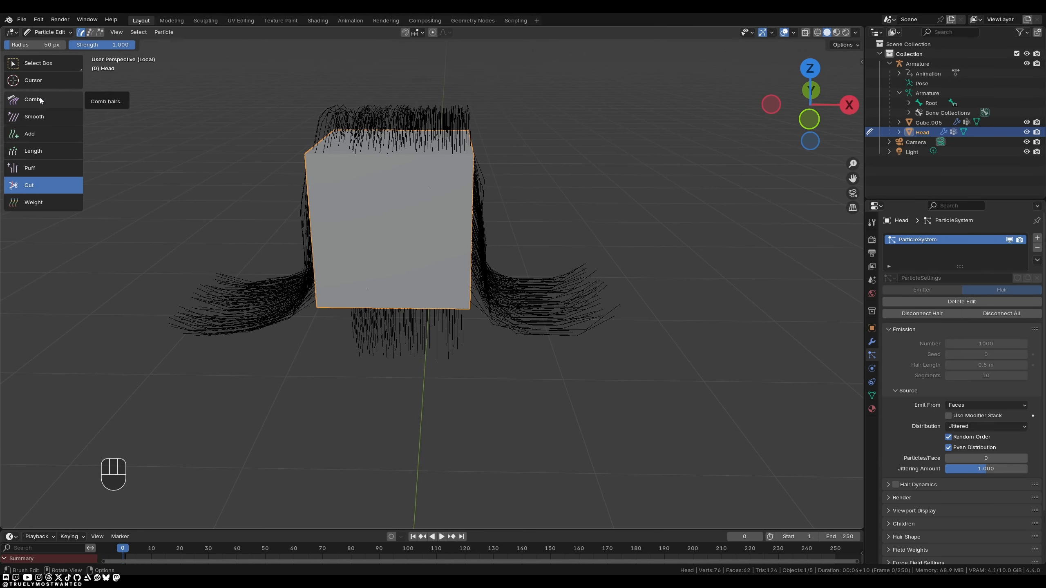
Step: Smooth the hair over the top and back of the head in right side view using the Smooth brush
{"action": "left_click", "coordinate": [41, 100]}
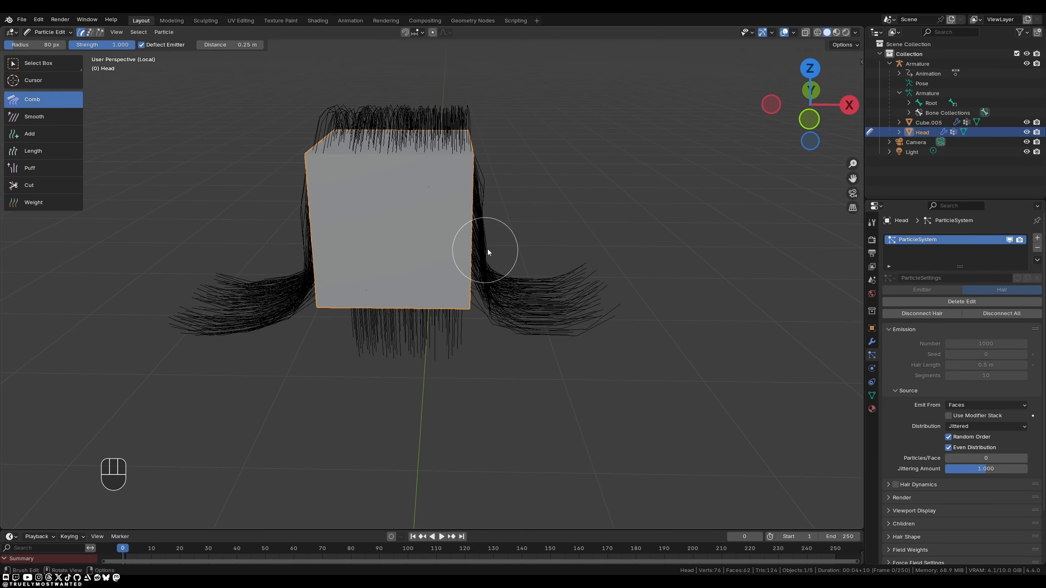
{"action": "left_click", "coordinate": [40, 118]}
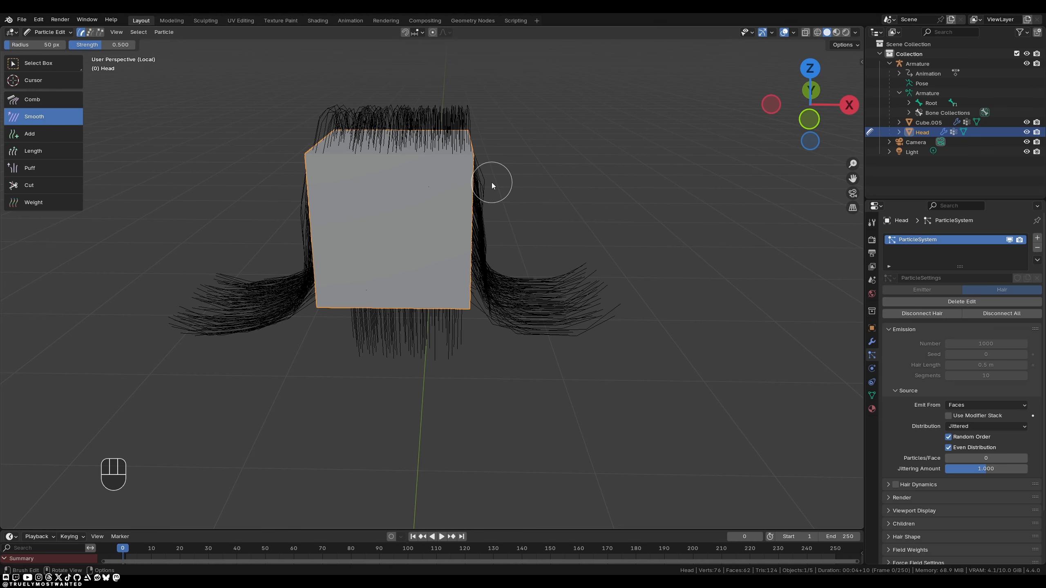
{"action": "key", "text": "KP_3"}
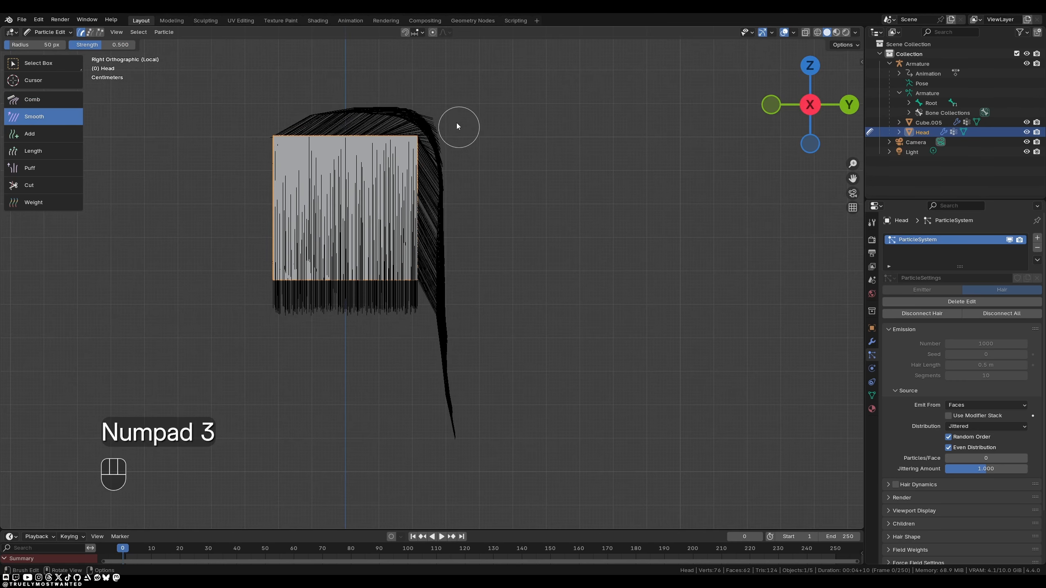
{"action": "left_click", "coordinate": [430, 88]}
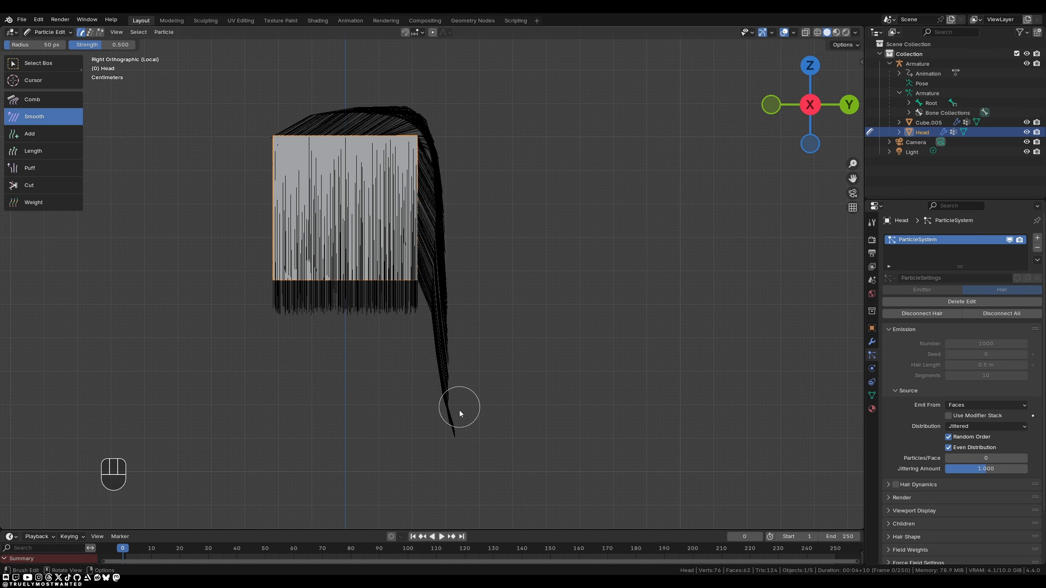
{"action": "mouse_move", "coordinate": [303, 111]}
{"action": "left_mouse_down"}
{"action": "mouse_move", "coordinate": [388, 107]}
{"action": "mouse_move", "coordinate": [339, 80]}
{"action": "mouse_move", "coordinate": [357, 94]}
{"action": "mouse_move", "coordinate": [407, 83]}
{"action": "mouse_move", "coordinate": [451, 136]}
{"action": "left_mouse_up"}
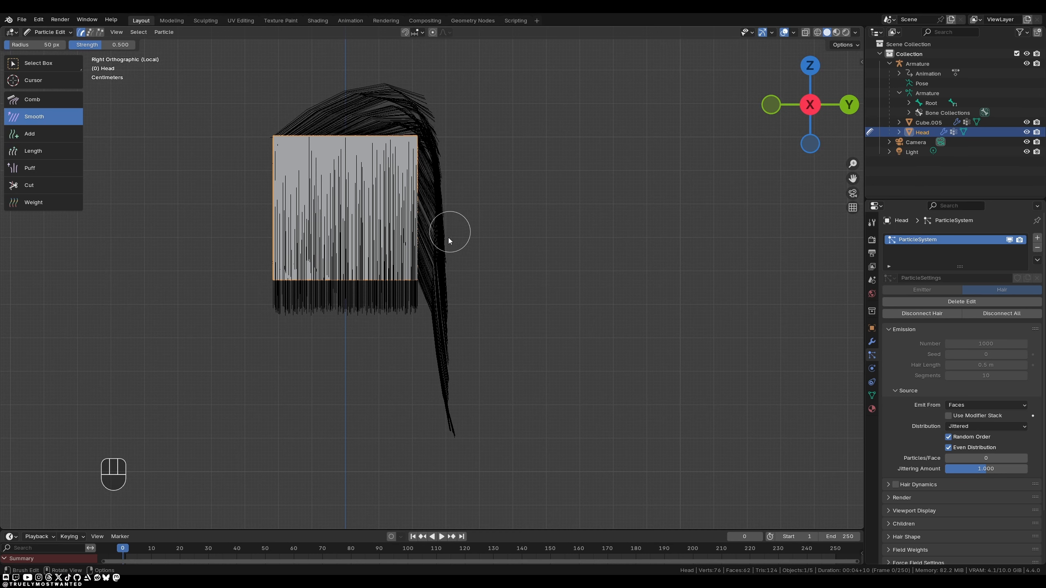
Step: Grow the flared hair strands on both sides of the head with the Length brush
{"action": "middle_click_drag", "start_coordinate": [466, 414], "coordinate": [358, 246]}
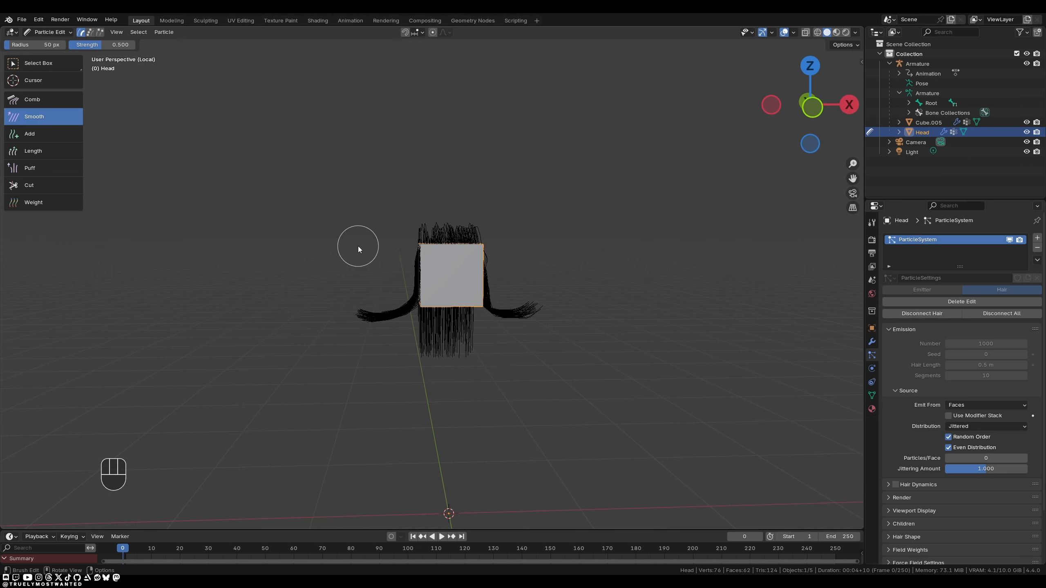
{"action": "left_click", "coordinate": [51, 150]}
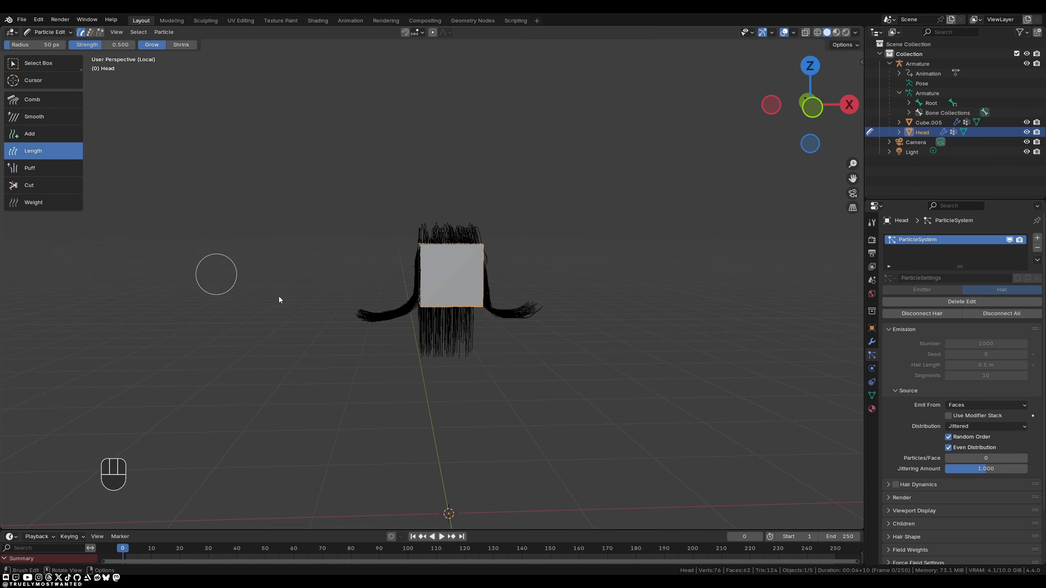
{"action": "scroll", "coordinate": [361, 310], "scroll_direction": "up", "scroll_amount": 7}
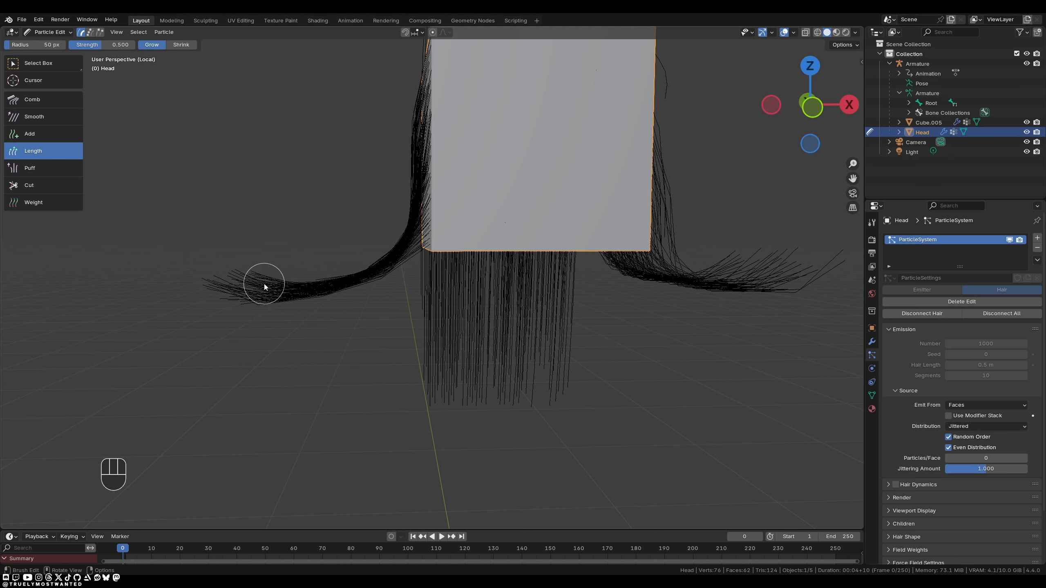
{"action": "left_click_drag", "start_coordinate": [264, 284], "coordinate": [229, 283]}
{"action": "mouse_move", "coordinate": [225, 282]}
{"action": "left_mouse_down"}
{"action": "mouse_move", "coordinate": [208, 287]}
{"action": "mouse_move", "coordinate": [357, 266]}
{"action": "mouse_move", "coordinate": [351, 274]}
{"action": "left_mouse_up"}
{"action": "middle_click_drag", "start_coordinate": [565, 280], "coordinate": [415, 304], "text": "shift"}
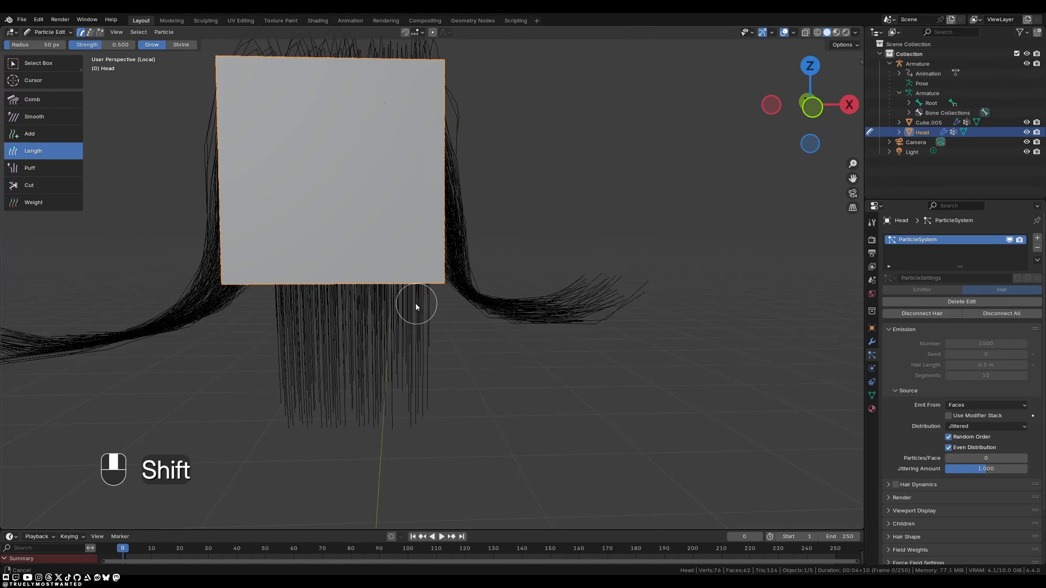
{"action": "mouse_move", "coordinate": [515, 277]}
{"action": "left_mouse_down"}
{"action": "mouse_move", "coordinate": [527, 312]}
{"action": "mouse_move", "coordinate": [503, 297]}
{"action": "mouse_move", "coordinate": [511, 312]}
{"action": "left_mouse_up"}
Step: Cut the outward-flaring hair off both sides of the head, down to about the head's lower edge
{"action": "scroll", "coordinate": [510, 312], "scroll_direction": "down", "scroll_amount": 5}
{"action": "left_click", "coordinate": [30, 186]}
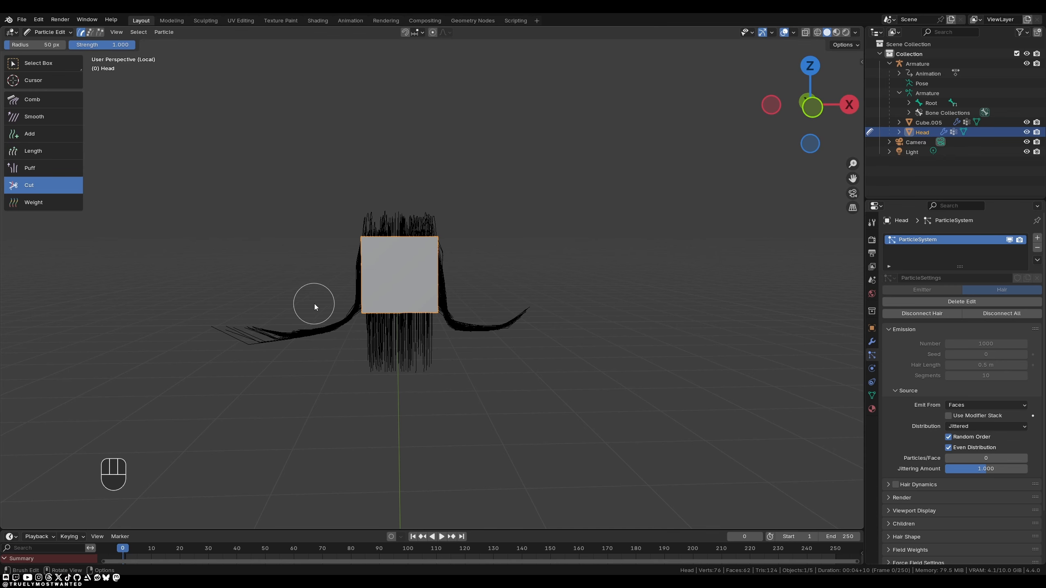
{"action": "left_click_drag", "start_coordinate": [312, 307], "coordinate": [325, 341]}
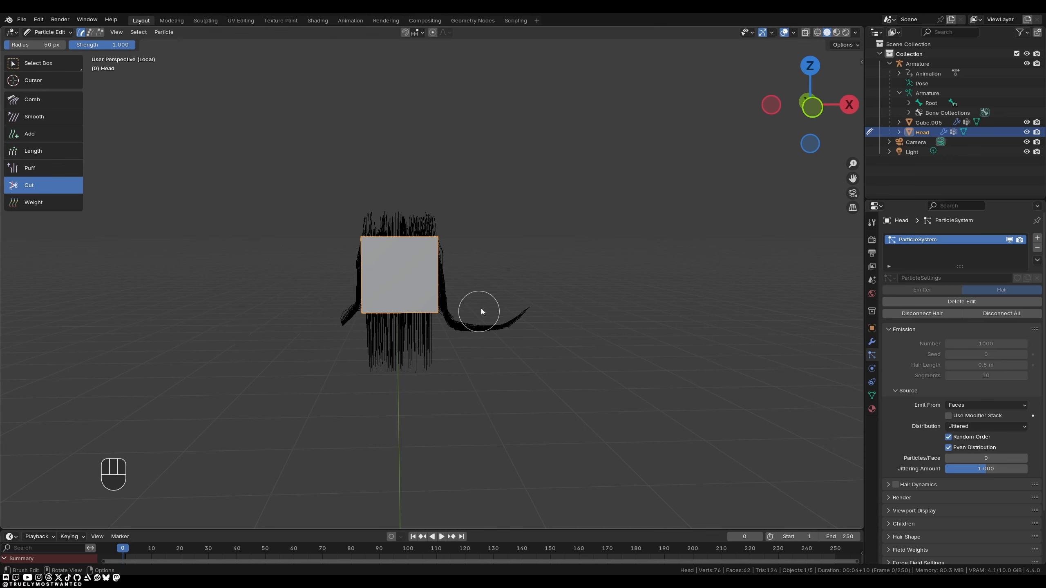
{"action": "left_click_drag", "start_coordinate": [481, 309], "coordinate": [478, 319]}
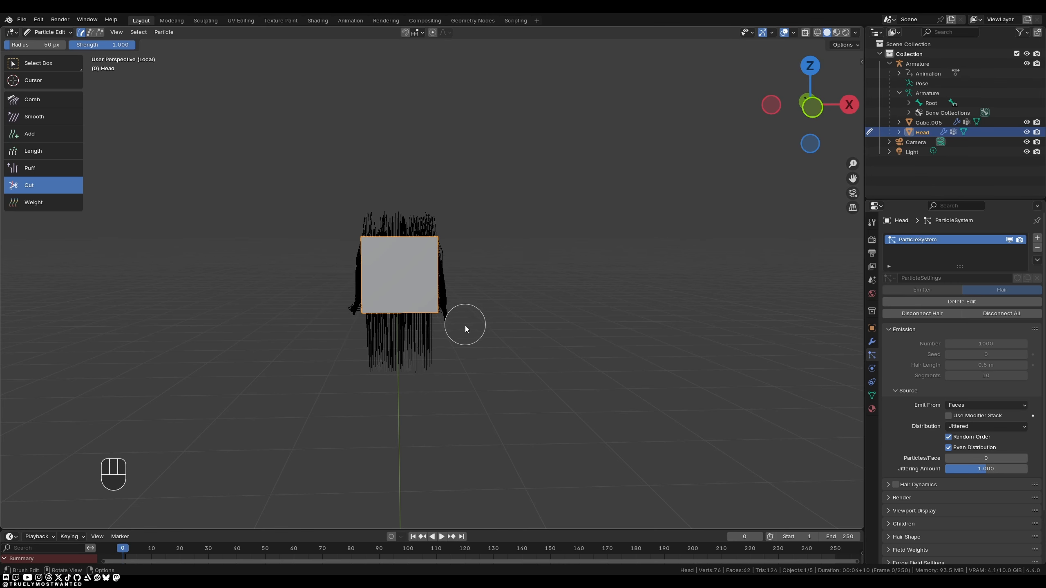
Step: Leave local view to show the whole character and switch the head to Object Mode
{"action": "middle_click_drag", "start_coordinate": [383, 325], "coordinate": [743, 284]}
{"action": "key", "text": "slash"}
{"action": "scroll", "coordinate": [401, 282], "scroll_direction": "down", "scroll_amount": 4}
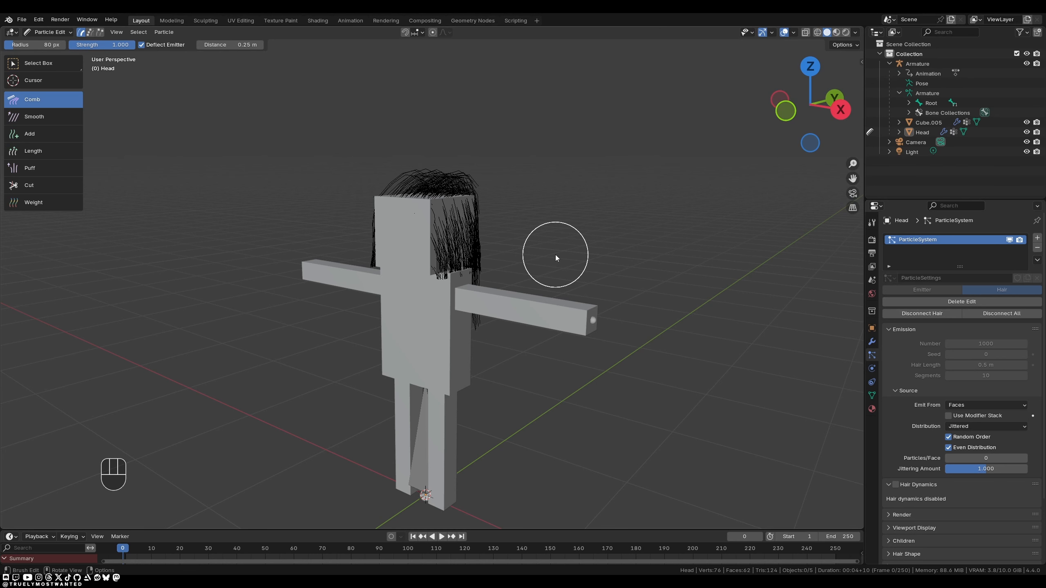
{"action": "key", "text": "Tab"}
{"action": "left_click", "coordinate": [458, 262]}
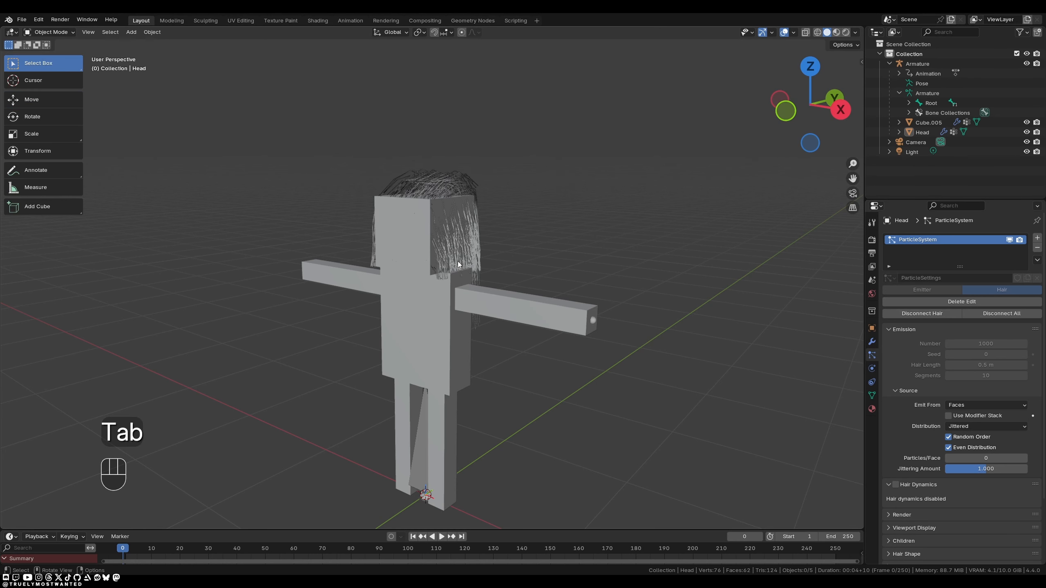
{"action": "left_click", "coordinate": [61, 31]}
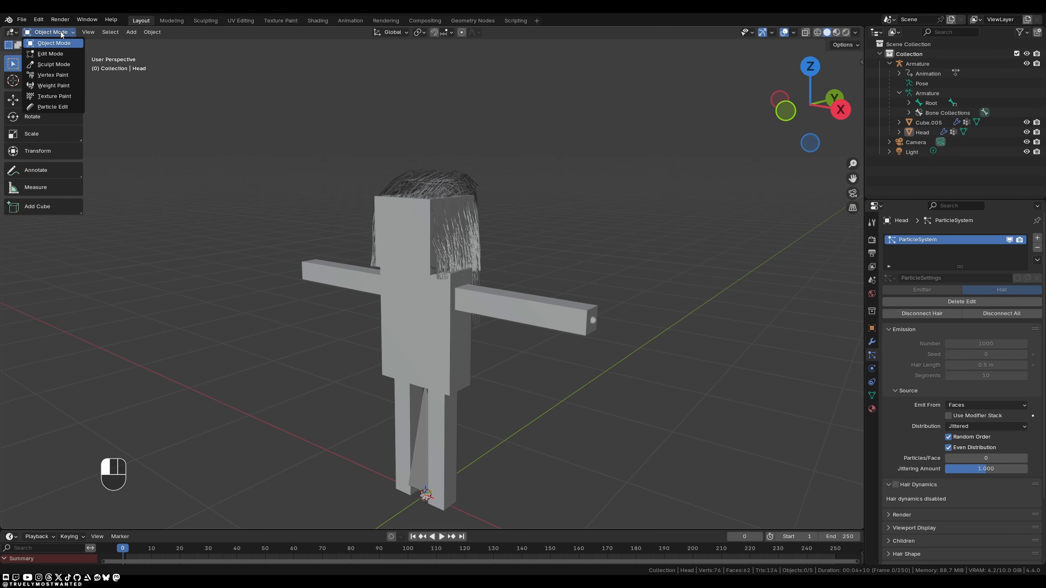
{"action": "key", "text": "Tab"}
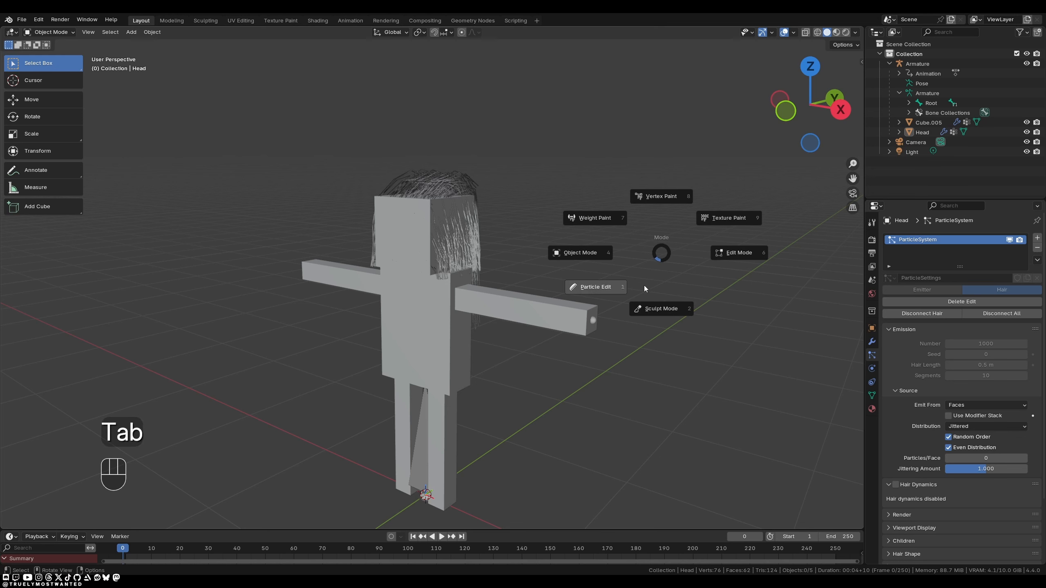
{"action": "left_click", "coordinate": [564, 257]}
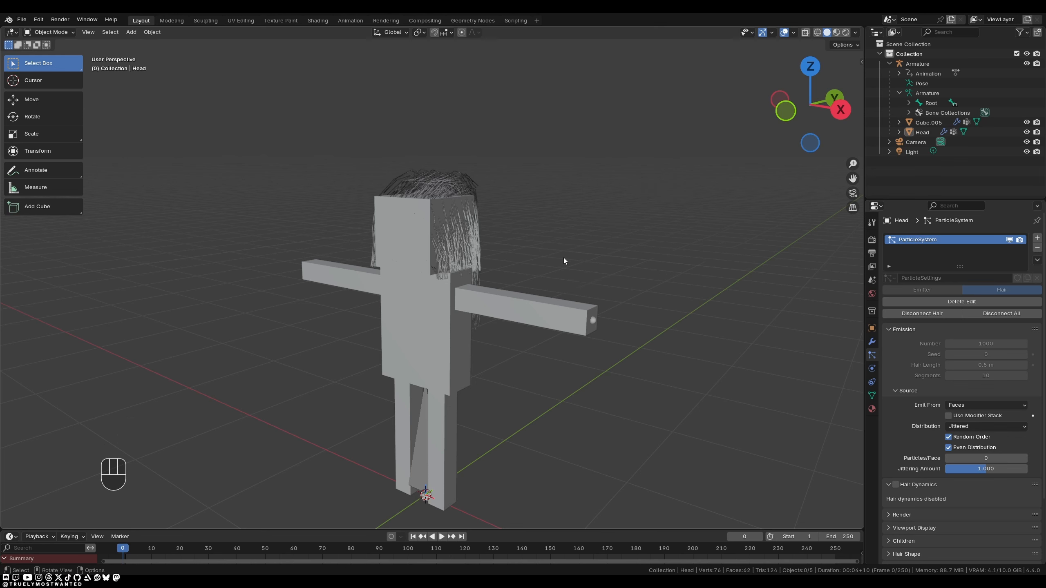
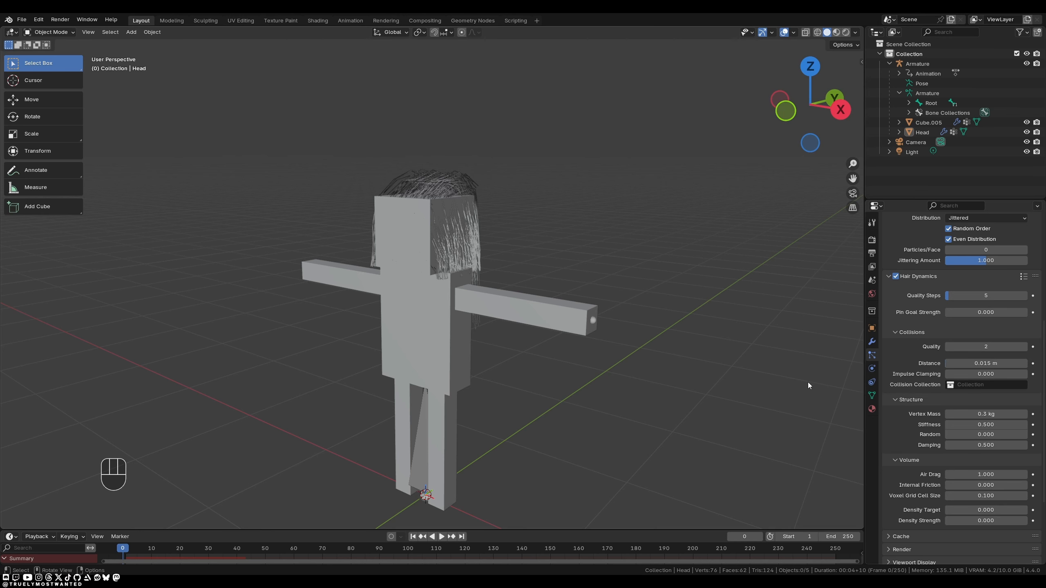
Step: Add Collision physics to the head, test the hair by playing the animation, and return to frame 0
{"action": "left_click", "coordinate": [871, 368]}
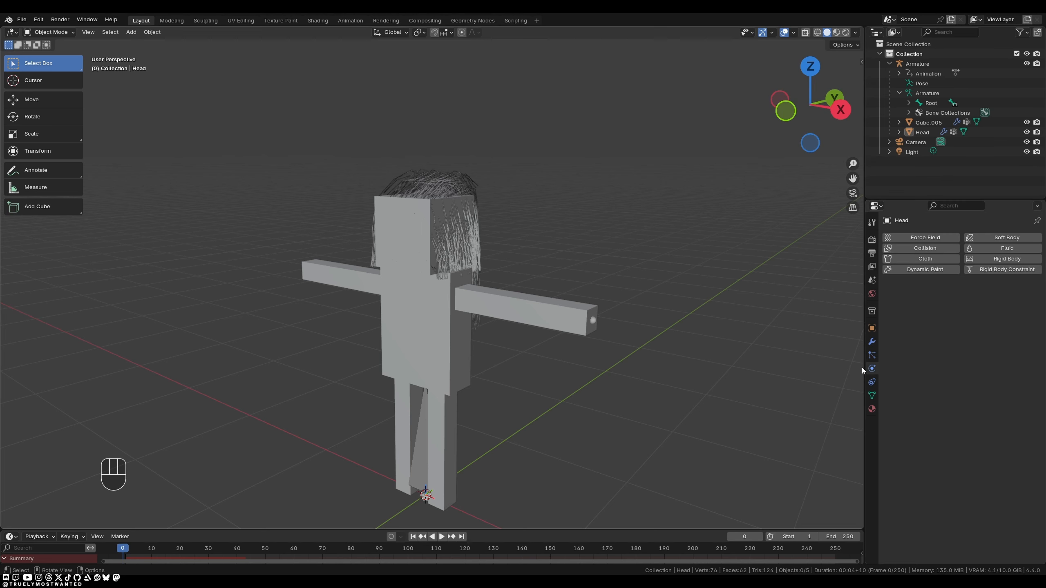
{"action": "left_click", "coordinate": [938, 249]}
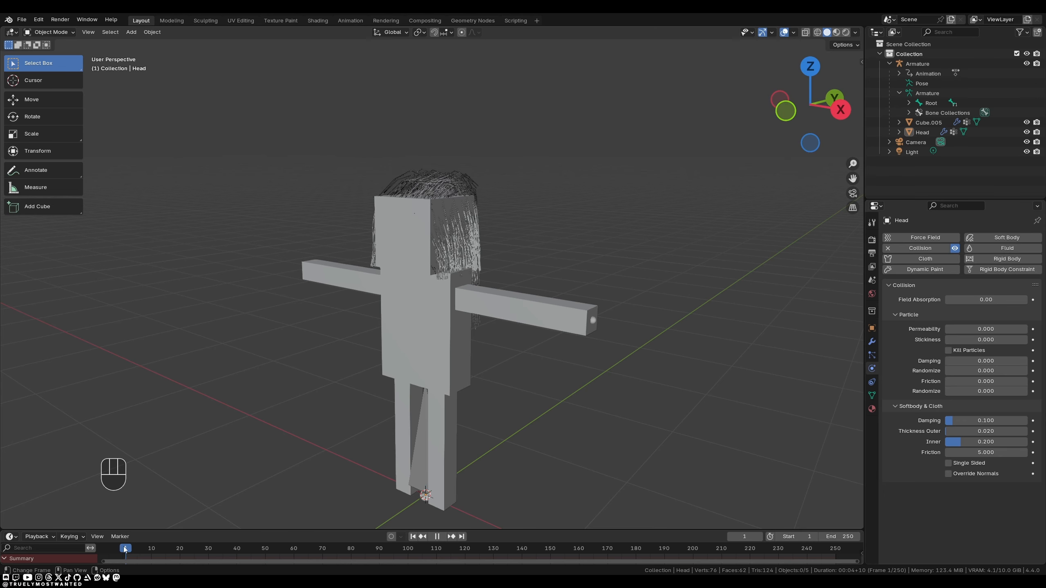
{"action": "left_click", "coordinate": [444, 536]}
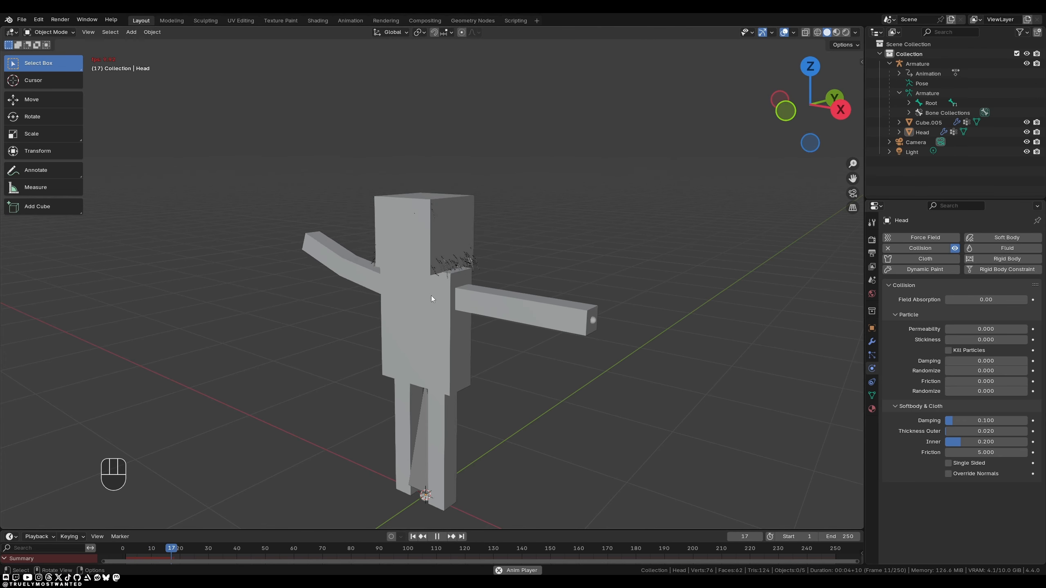
{"action": "left_click", "coordinate": [436, 536]}
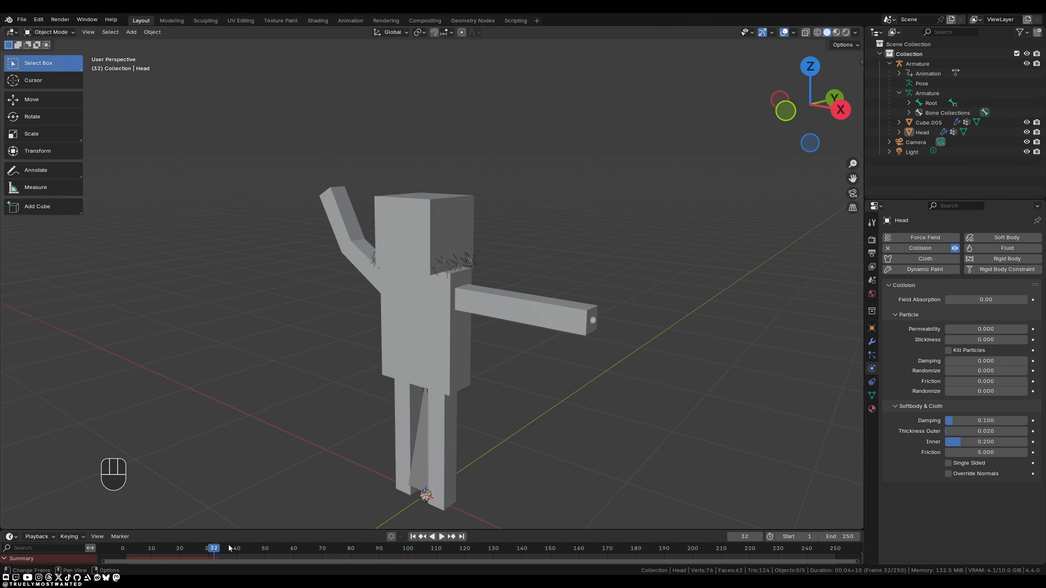
{"action": "left_click_drag", "start_coordinate": [229, 551], "coordinate": [119, 560]}
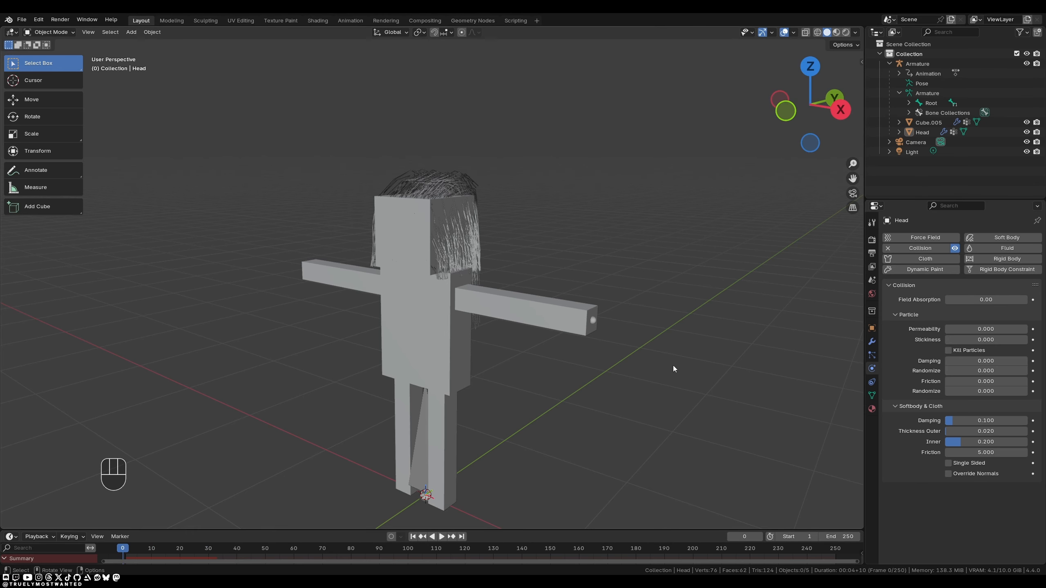
Step: Set the collision distance in the head's Hair Dynamics settings to 0.005 m
{"action": "left_click", "coordinate": [872, 355]}
{"action": "scroll", "coordinate": [951, 441], "scroll_direction": "down", "scroll_amount": 6}
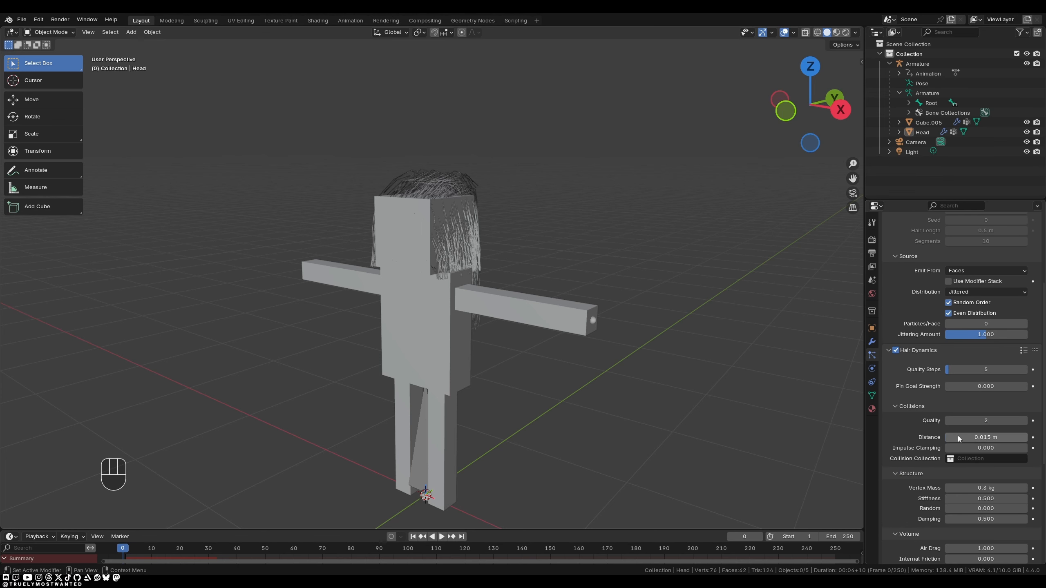
{"action": "left_click", "coordinate": [989, 438]}
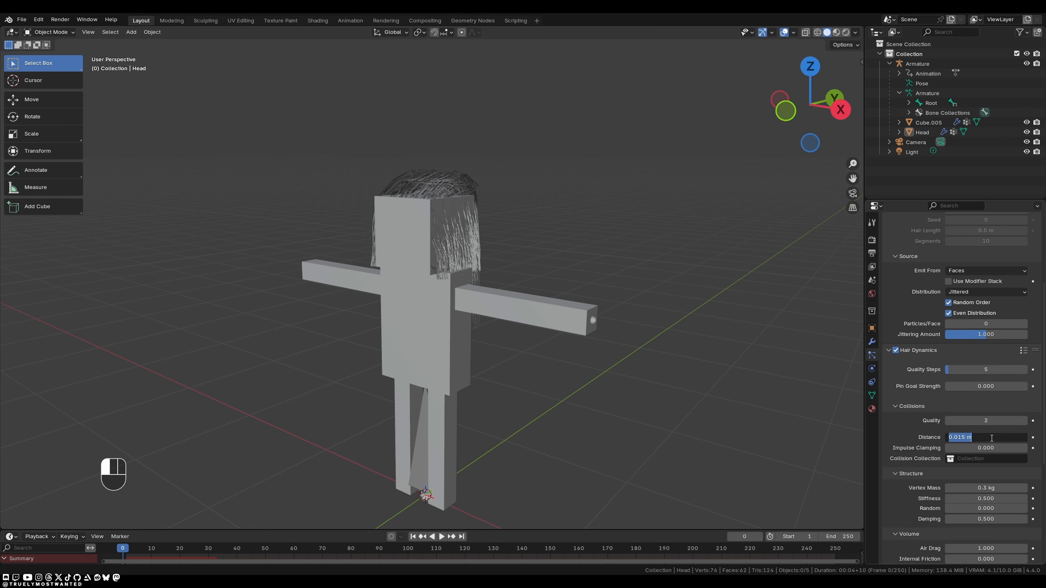
{"action": "left_click", "coordinate": [961, 438]}
{"action": "key", "text": "BackSpace"}
{"action": "key", "text": "Return"}
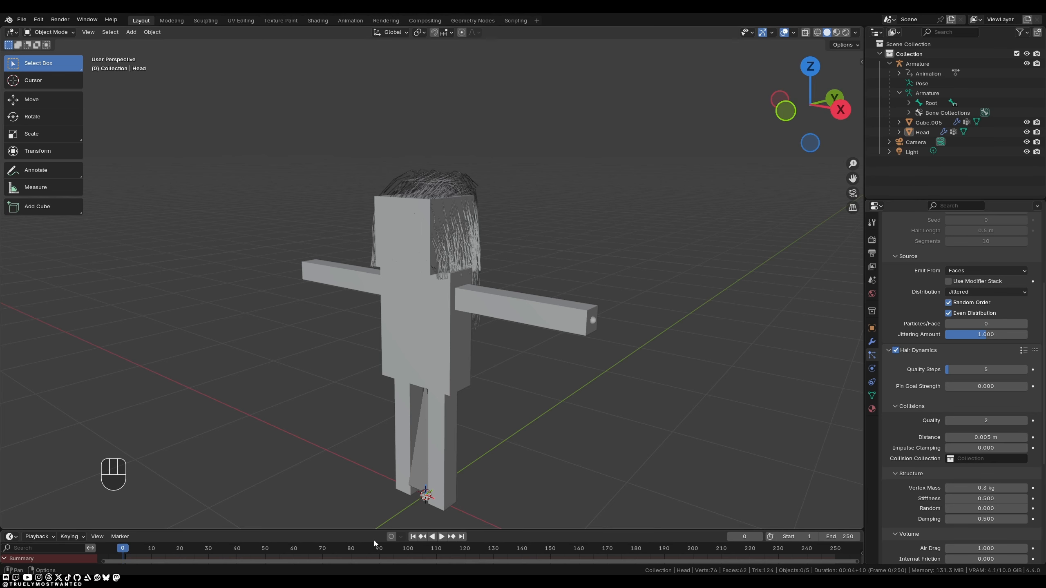
Step: Play the animation to frame 117 and examine up close how the simulated hair rests on the head
{"action": "left_click", "coordinate": [441, 536]}
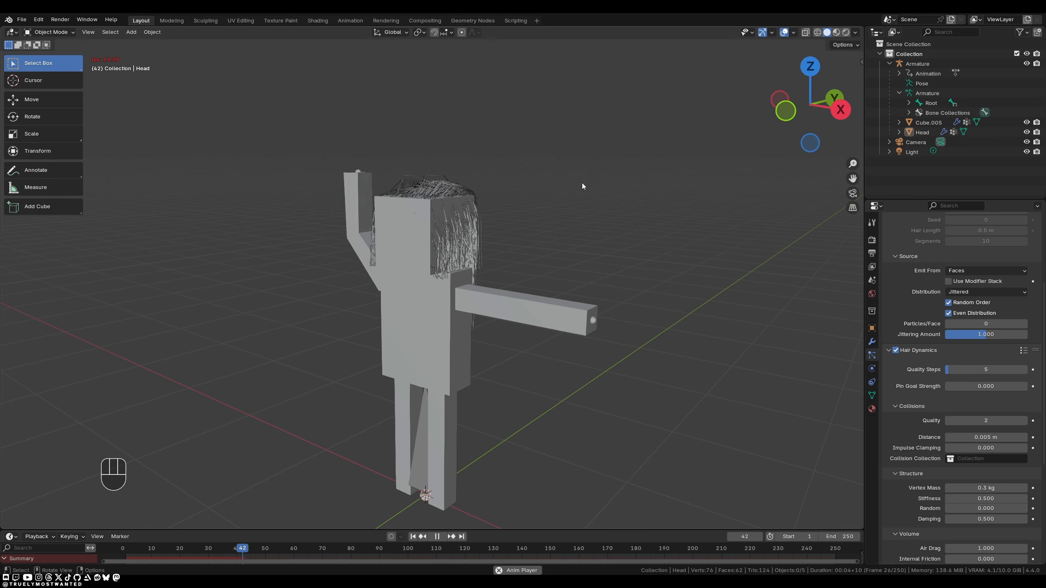
{"action": "mouse_move", "coordinate": [581, 184]}
{"action": "middle_mouse_down"}
{"action": "mouse_move", "coordinate": [449, 180]}
{"action": "mouse_move", "coordinate": [593, 185]}
{"action": "middle_mouse_up"}
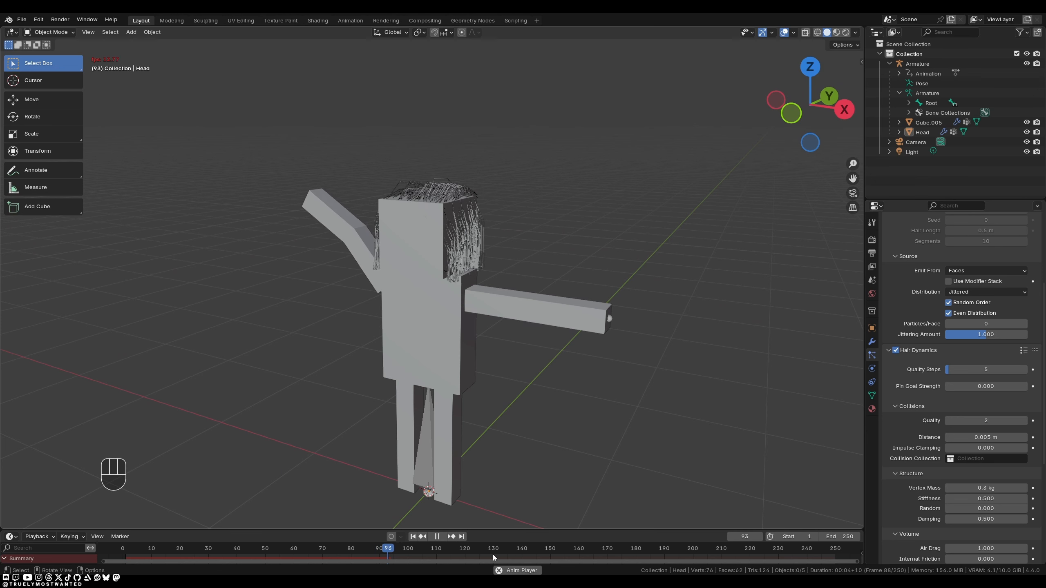
{"action": "left_click", "coordinate": [438, 537]}
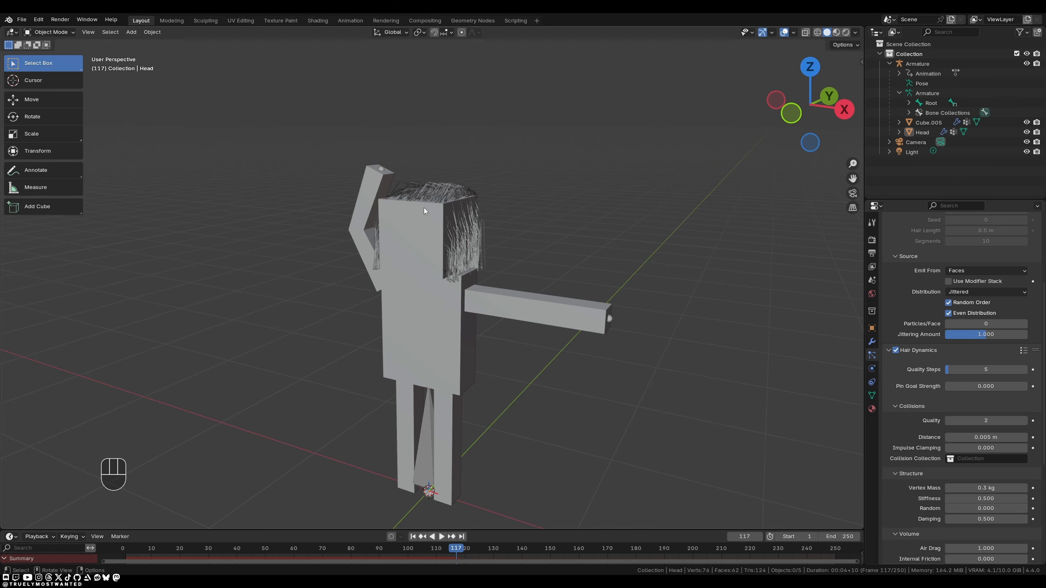
{"action": "scroll", "coordinate": [424, 207], "scroll_direction": "up", "scroll_amount": 6}
{"action": "middle_click_drag", "start_coordinate": [455, 175], "coordinate": [350, 204]}
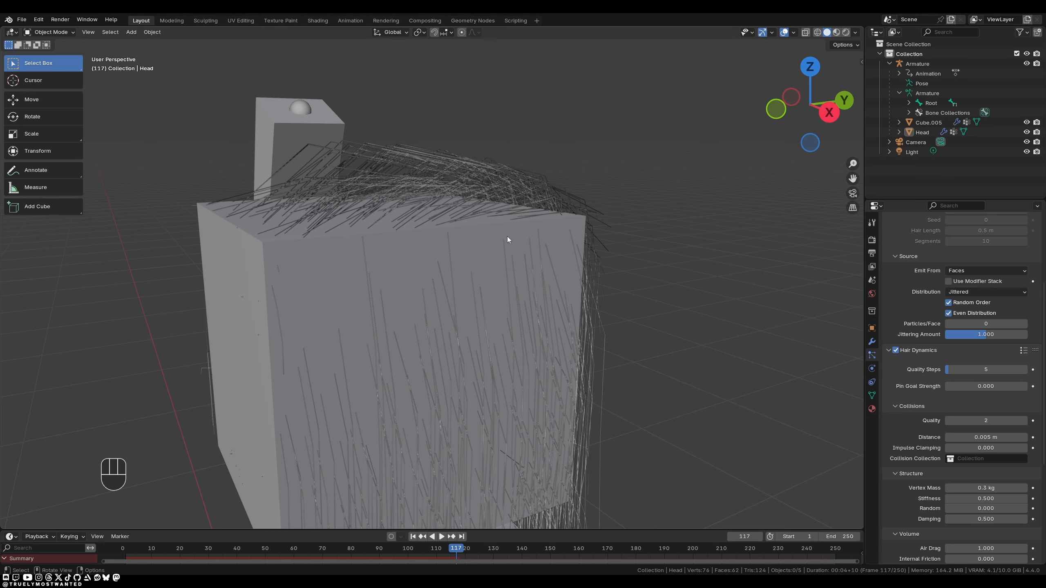
{"action": "scroll", "coordinate": [467, 256], "scroll_direction": "down", "scroll_amount": 5}
{"action": "middle_click_drag", "start_coordinate": [407, 322], "coordinate": [441, 309]}
{"action": "scroll", "coordinate": [441, 310], "scroll_direction": "down", "scroll_amount": 4}
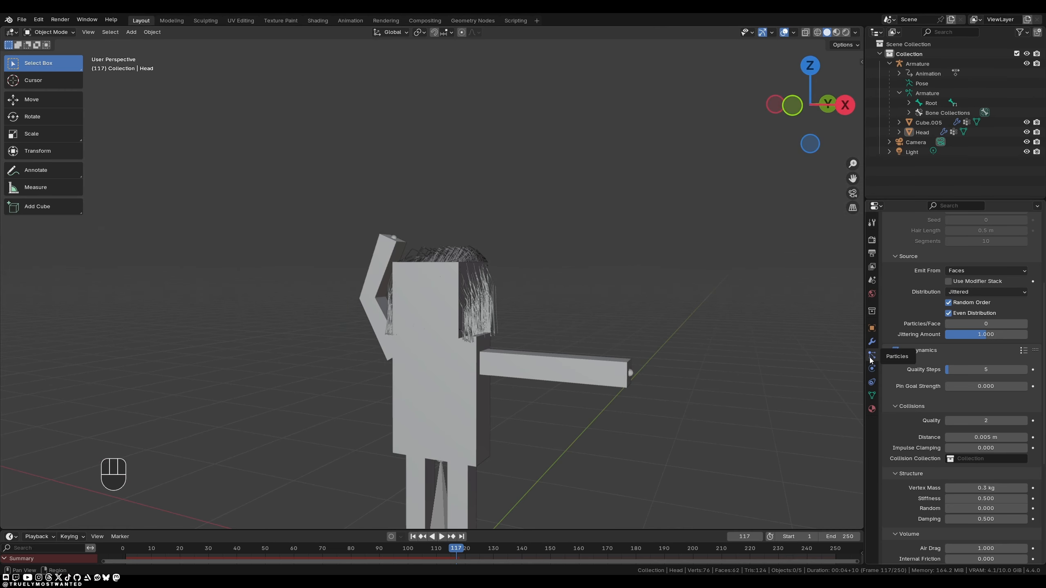
Step: Set the hair's Vertex Mass in the Hair Dynamics structure settings to 0 kg
{"action": "scroll", "coordinate": [887, 384], "scroll_direction": "down", "scroll_amount": 5}
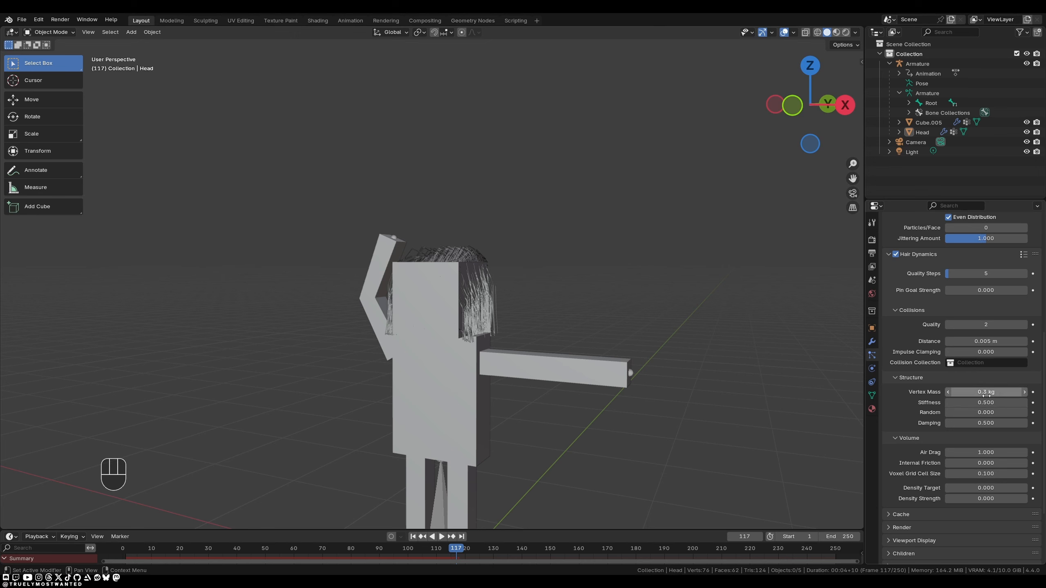
{"action": "left_click", "coordinate": [989, 393]}
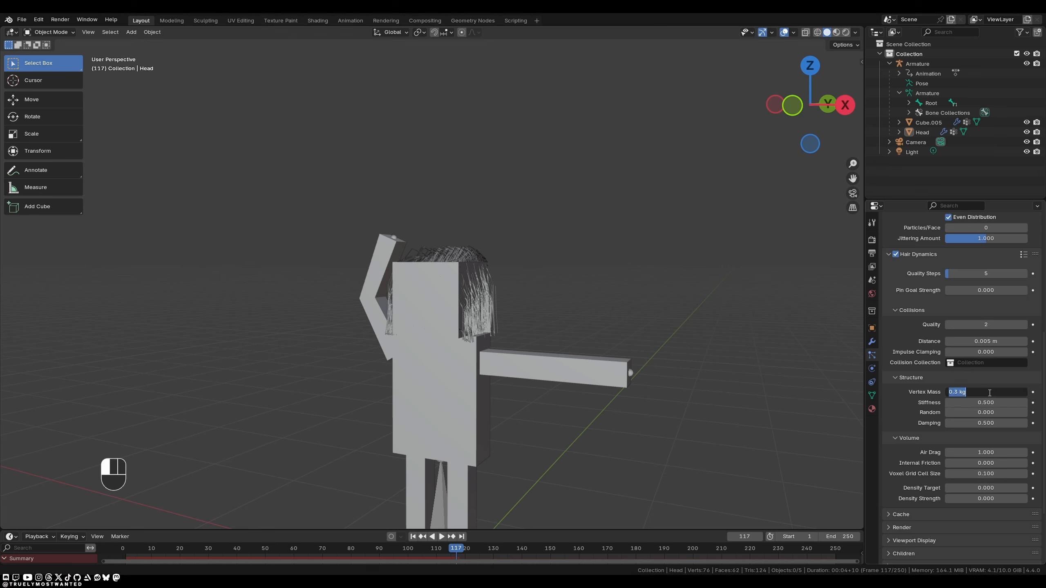
{"action": "type", "text": "0"}
{"action": "key", "text": "Return"}
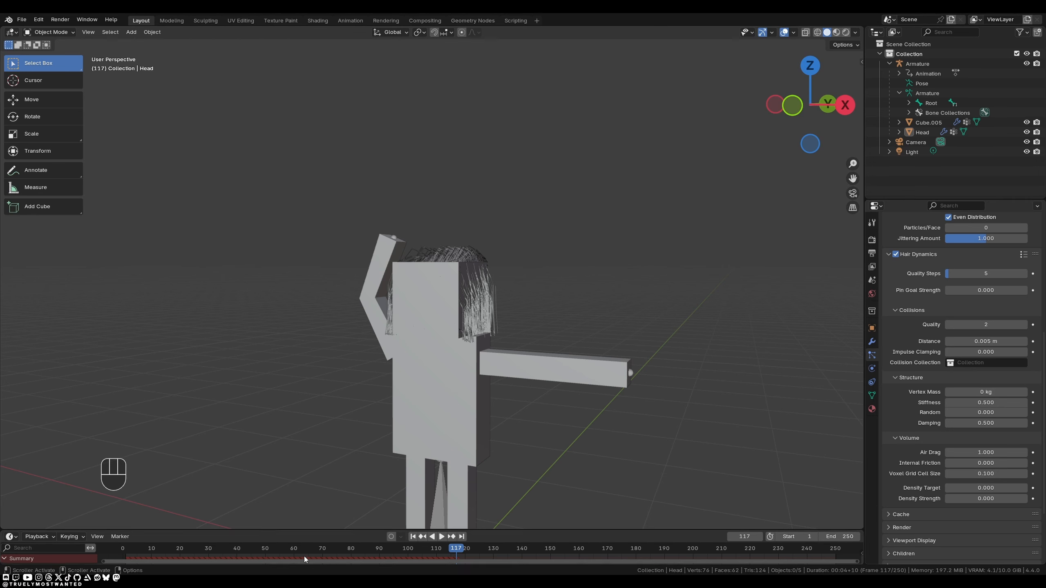
Step: Play the animation again from the start and examine from several angles how the massless hair moves on the head
{"action": "left_click_drag", "start_coordinate": [204, 546], "coordinate": [114, 554]}
{"action": "middle_click_drag", "start_coordinate": [245, 505], "coordinate": [439, 506]}
{"action": "left_click", "coordinate": [440, 536]}
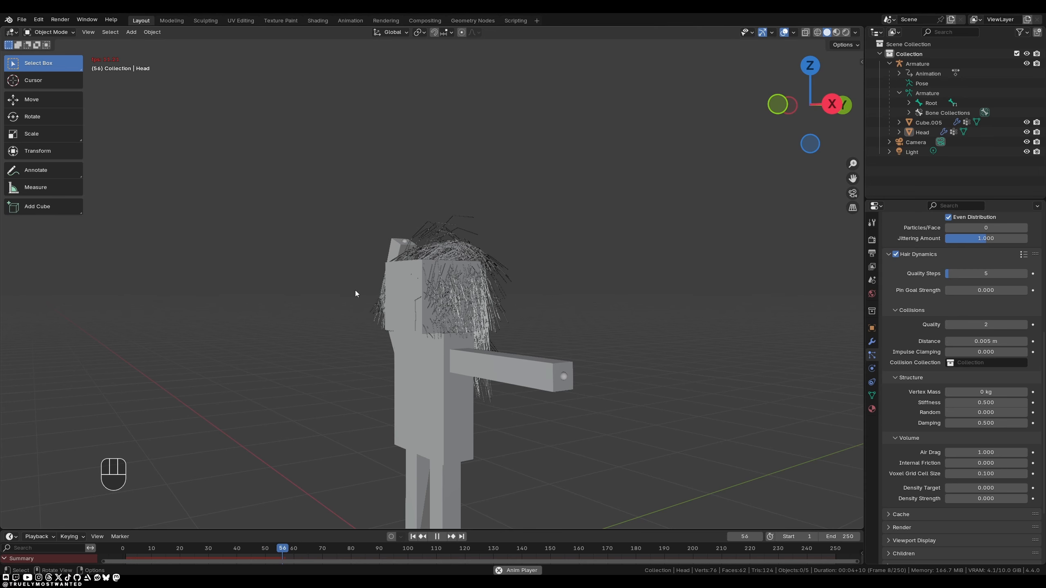
{"action": "middle_click_drag", "start_coordinate": [361, 291], "coordinate": [541, 259]}
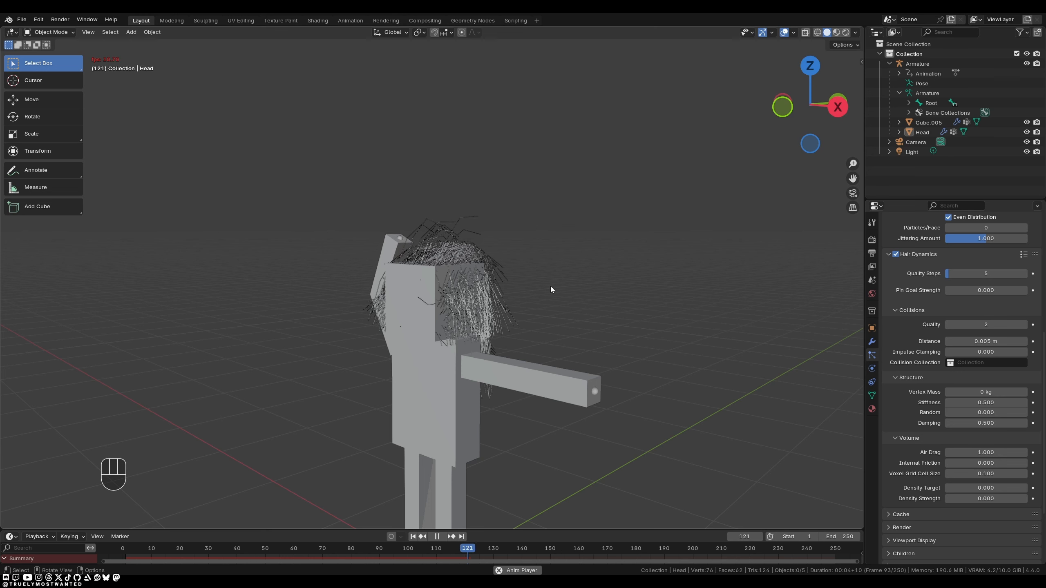
{"action": "left_click", "coordinate": [437, 536]}
Step: Set the hair's Vertex Mass to 5 kg and test the heavier hair by playing the animation from frame 0
{"action": "left_click", "coordinate": [994, 392]}
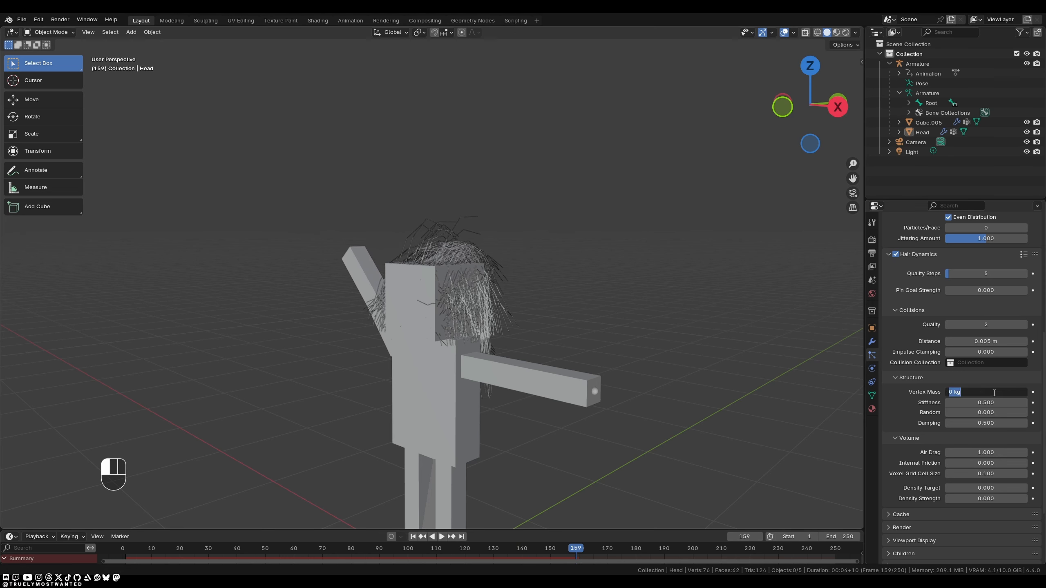
{"action": "type", "text": "5"}
{"action": "key", "text": "Return"}
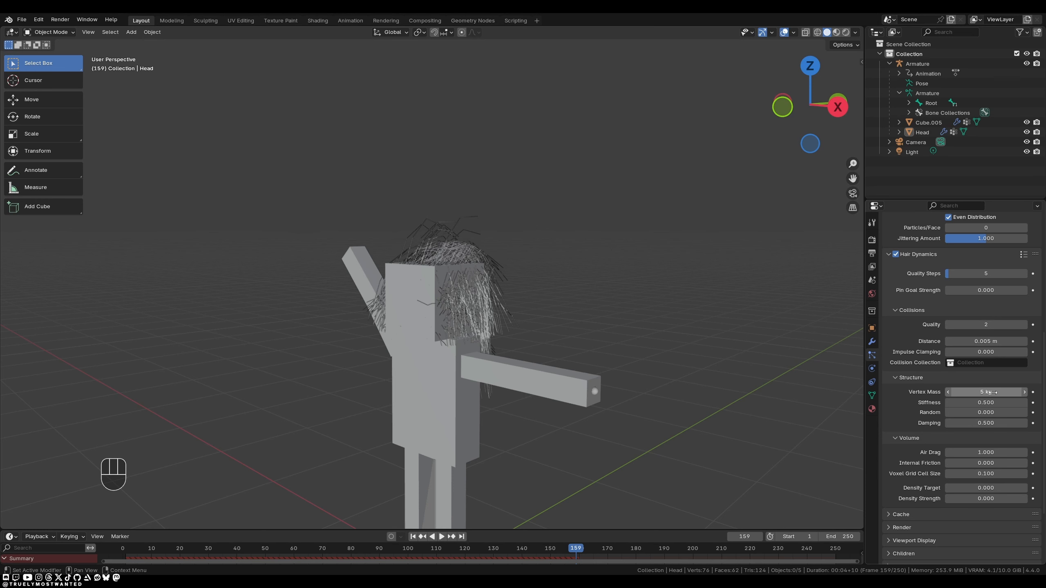
{"action": "left_click_drag", "start_coordinate": [143, 548], "coordinate": [123, 549]}
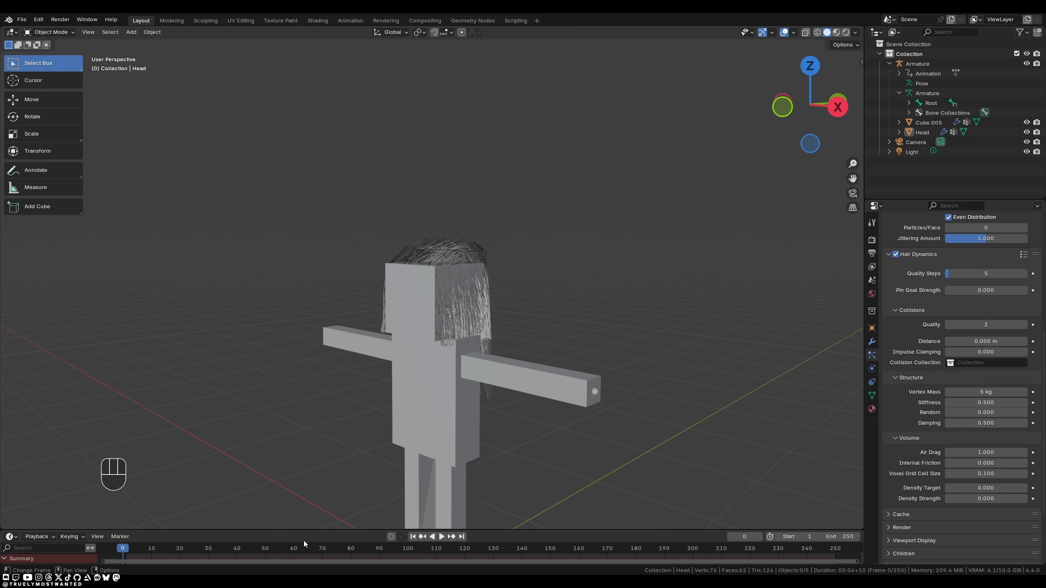
{"action": "key", "text": "space"}
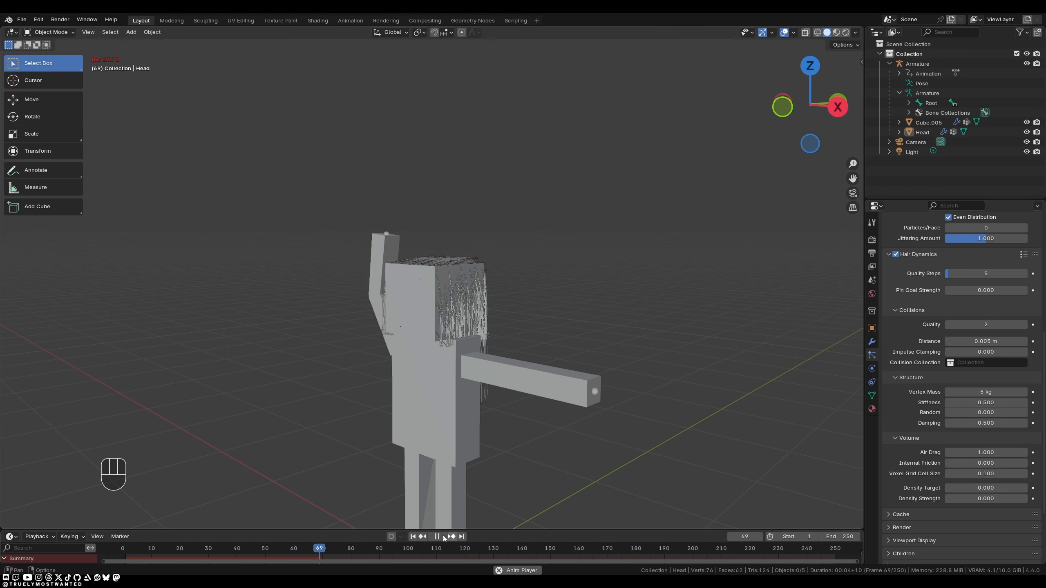
{"action": "key", "text": "Escape"}
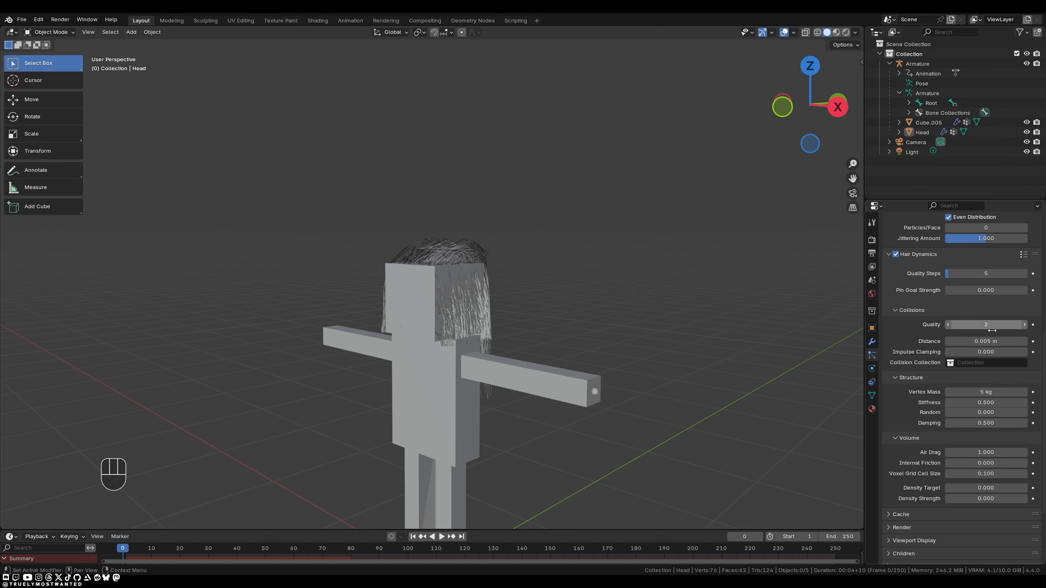
Step: Collapse the Collisions, Structure and Volume sections of the head's Hair Dynamics settings
{"action": "scroll", "coordinate": [930, 330], "scroll_direction": "down", "scroll_amount": 5}
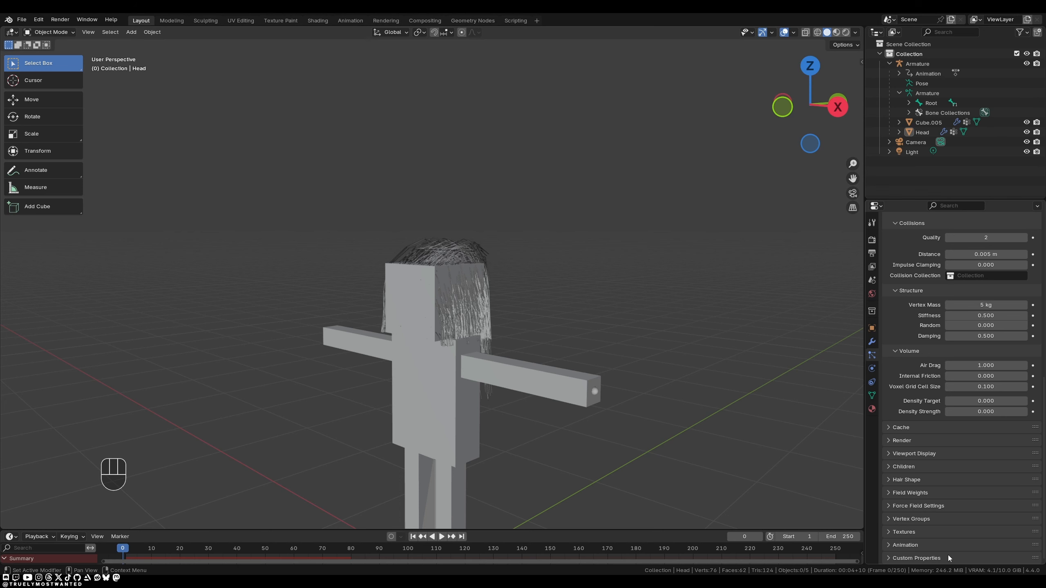
{"action": "scroll", "coordinate": [949, 557], "scroll_direction": "up", "scroll_amount": 4}
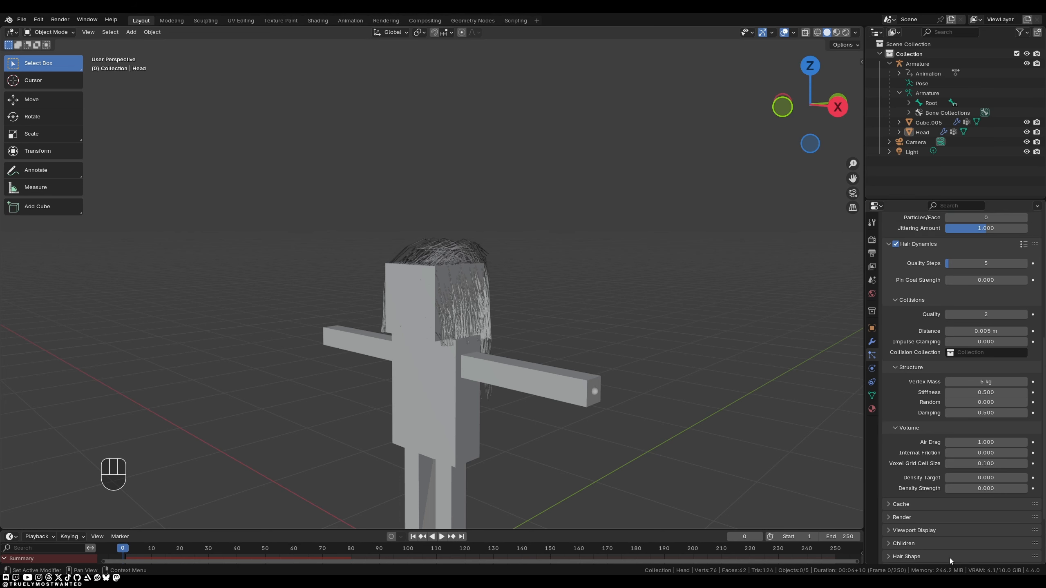
{"action": "left_click", "coordinate": [913, 299]}
{"action": "left_click", "coordinate": [912, 311]}
{"action": "left_click", "coordinate": [906, 351]}
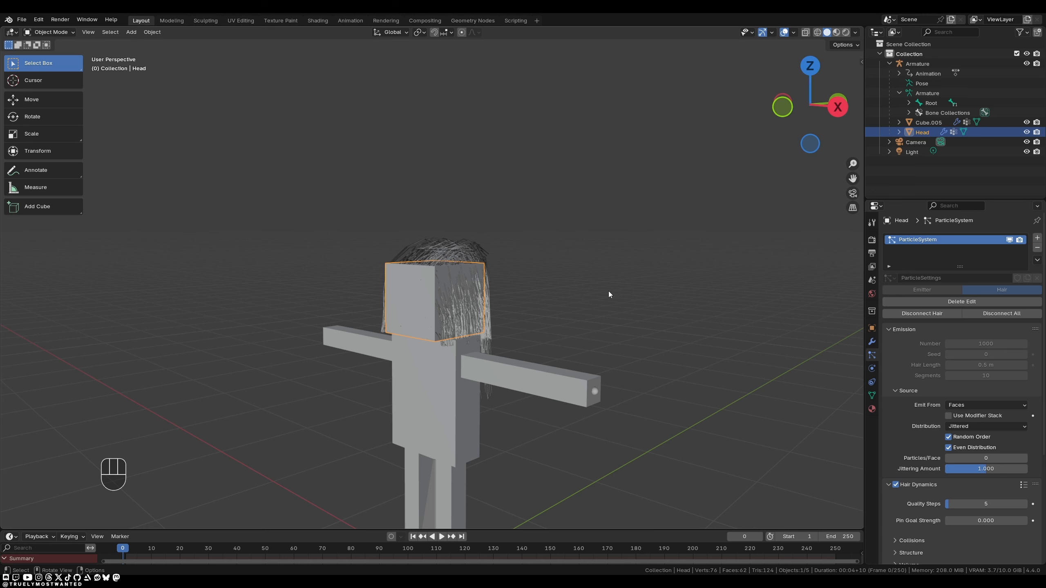
Step: Add a second particle system of type Hair to the head, with Advanced and Hair Dynamics enabled
{"action": "left_click", "coordinate": [1037, 238]}
{"action": "left_click", "coordinate": [990, 290]}
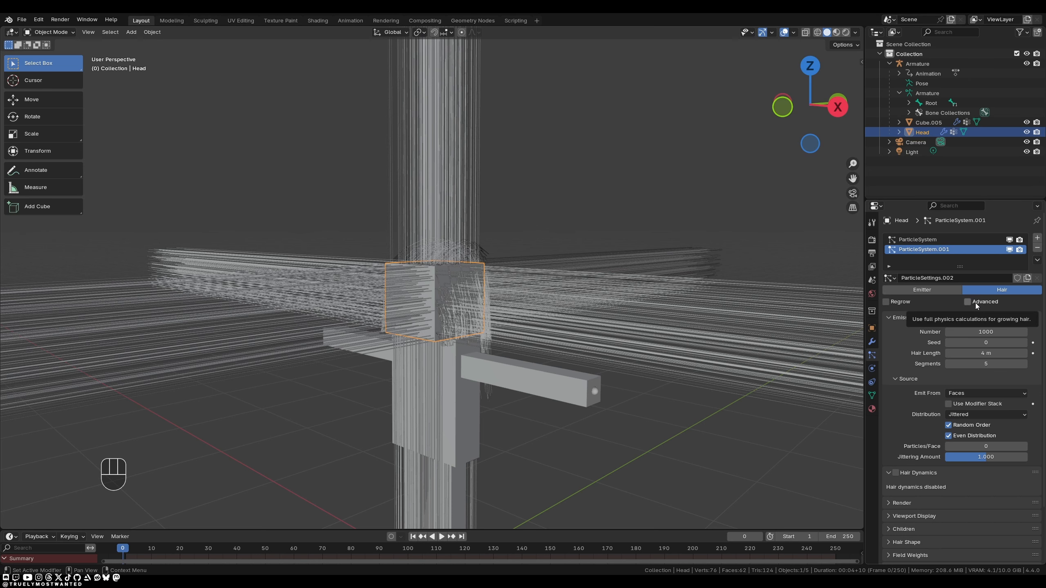
{"action": "left_click", "coordinate": [975, 303]}
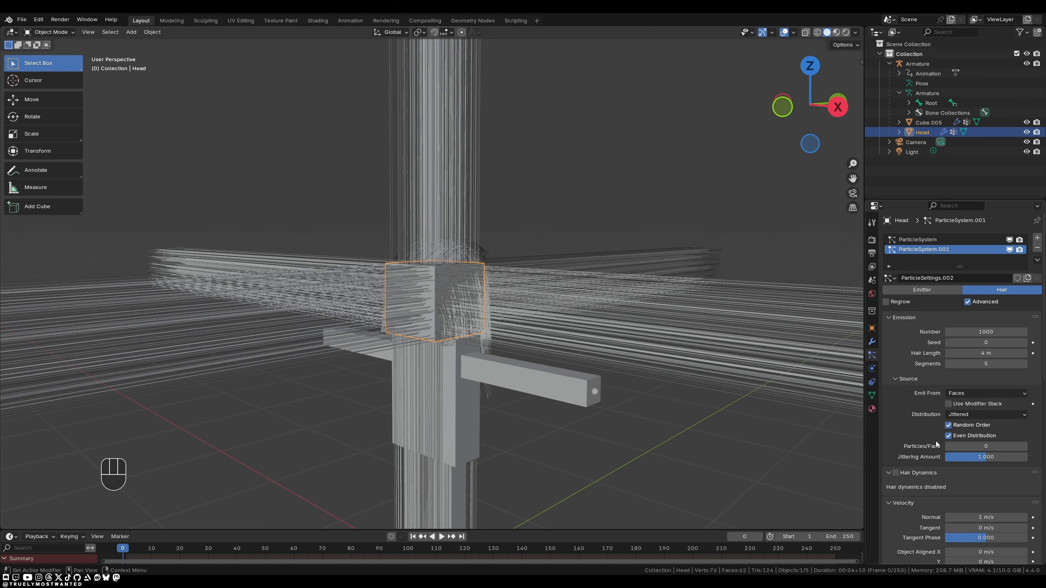
{"action": "left_click", "coordinate": [896, 473]}
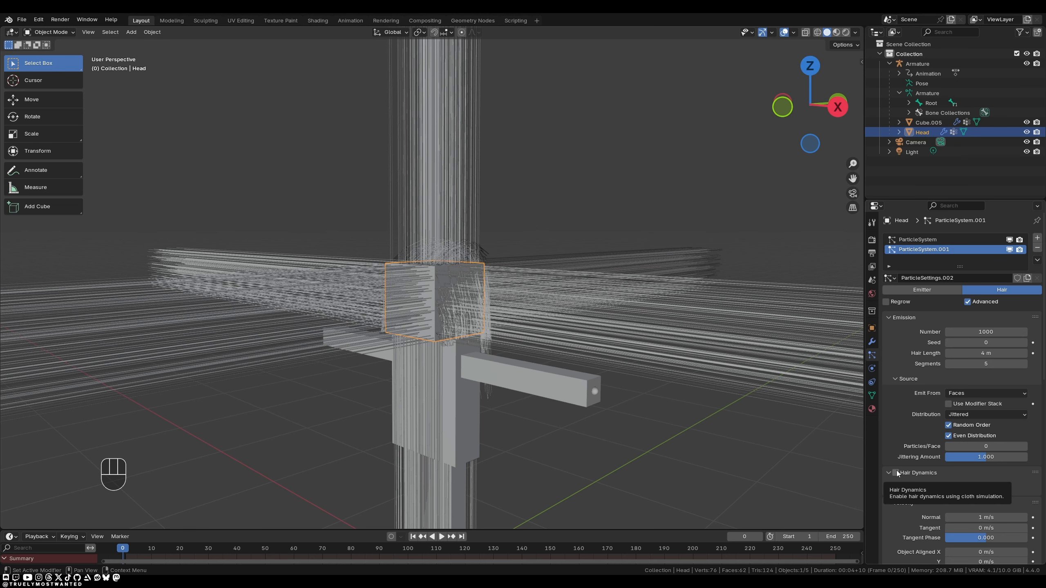
Step: Look through the second particle system's Velocity, Rotation and Physics settings and collapse those three sections
{"action": "scroll", "coordinate": [928, 377], "scroll_direction": "down", "scroll_amount": 5}
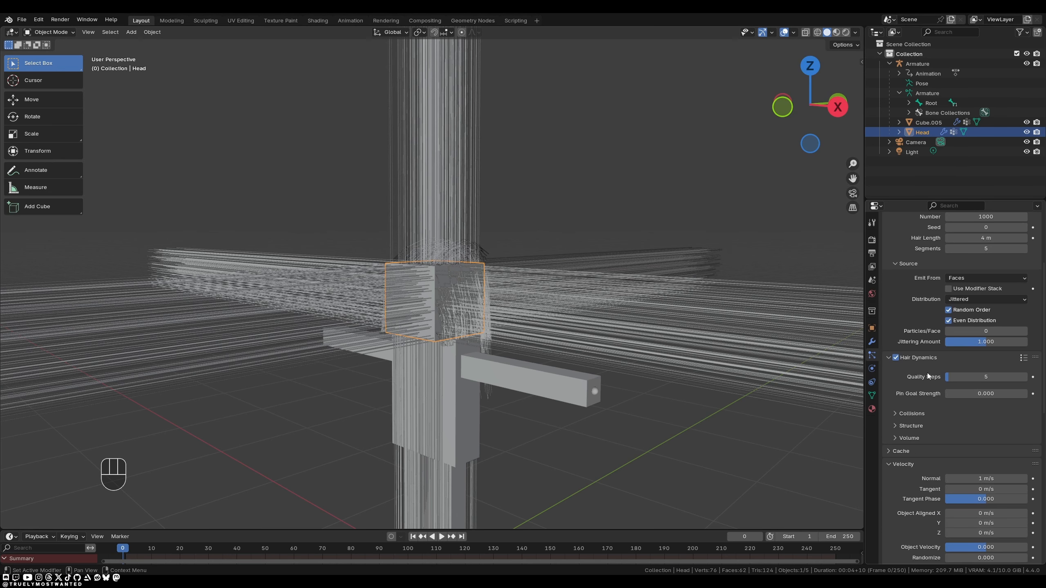
{"action": "scroll", "coordinate": [928, 376], "scroll_direction": "down", "scroll_amount": 5}
{"action": "scroll", "coordinate": [905, 348], "scroll_direction": "down", "scroll_amount": 5}
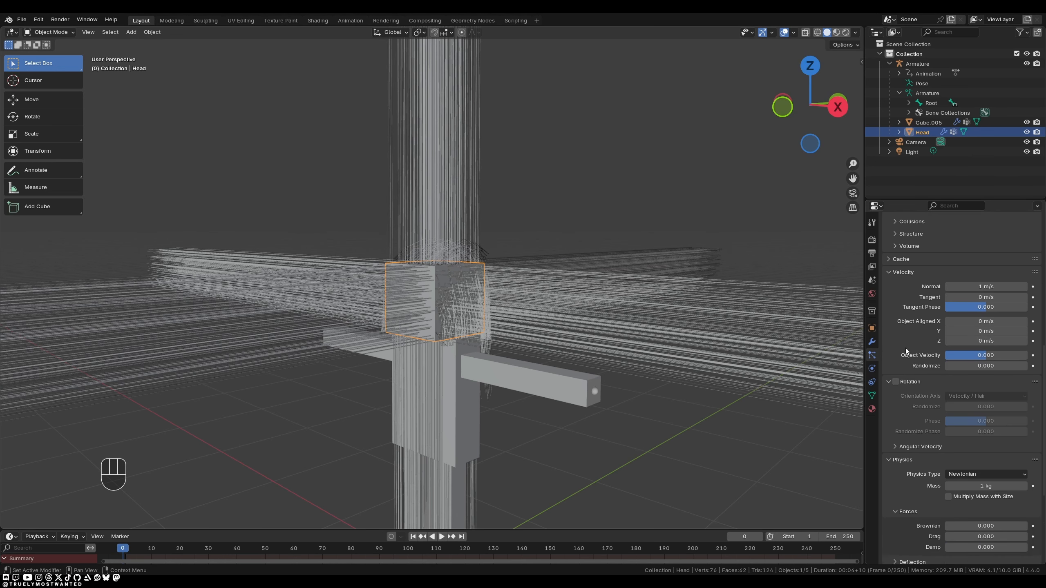
{"action": "scroll", "coordinate": [909, 405], "scroll_direction": "down", "scroll_amount": 3}
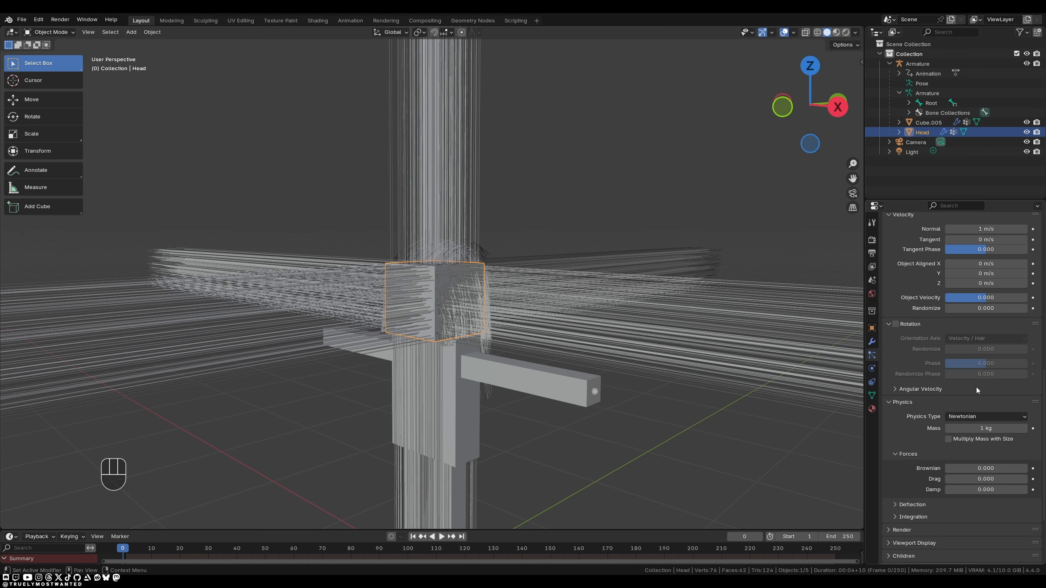
{"action": "scroll", "coordinate": [977, 389], "scroll_direction": "up", "scroll_amount": 9}
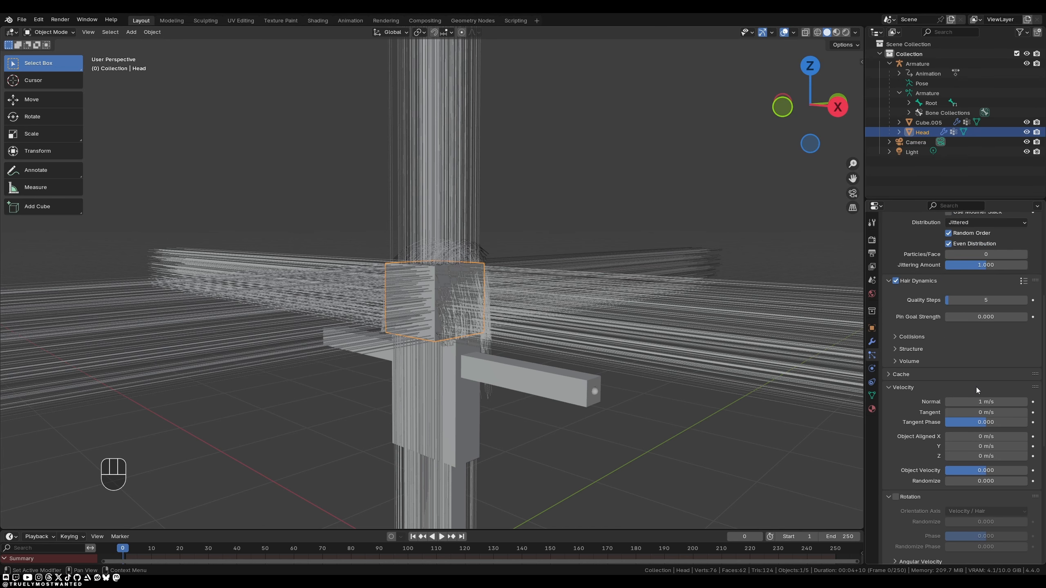
{"action": "left_click", "coordinate": [913, 389]}
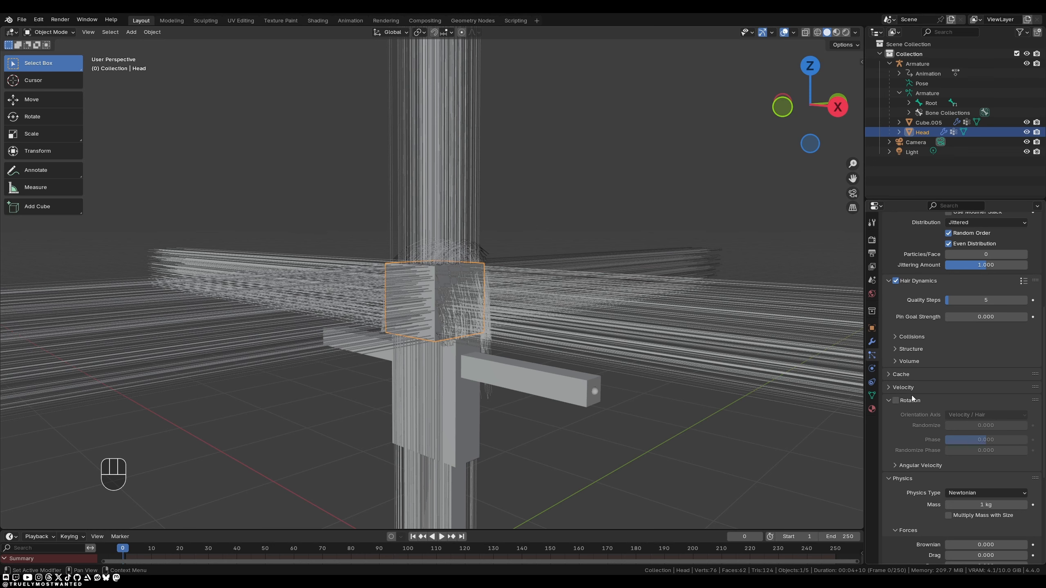
{"action": "left_click", "coordinate": [887, 402]}
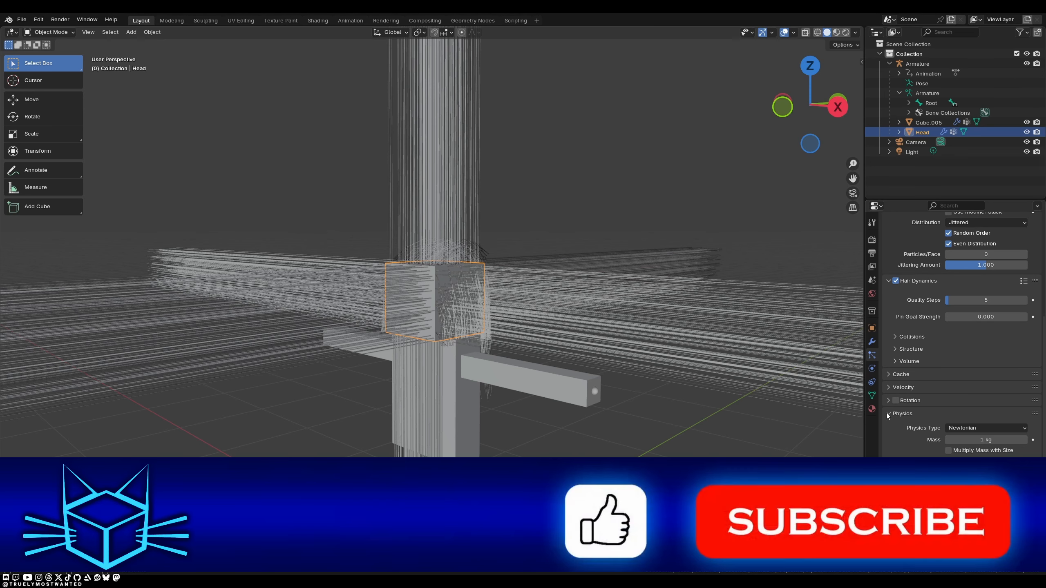
{"action": "left_click", "coordinate": [887, 413]}
Step: Turn off Advanced for the second particle system and remove that system from the head
{"action": "scroll", "coordinate": [980, 377], "scroll_direction": "up", "scroll_amount": 9}
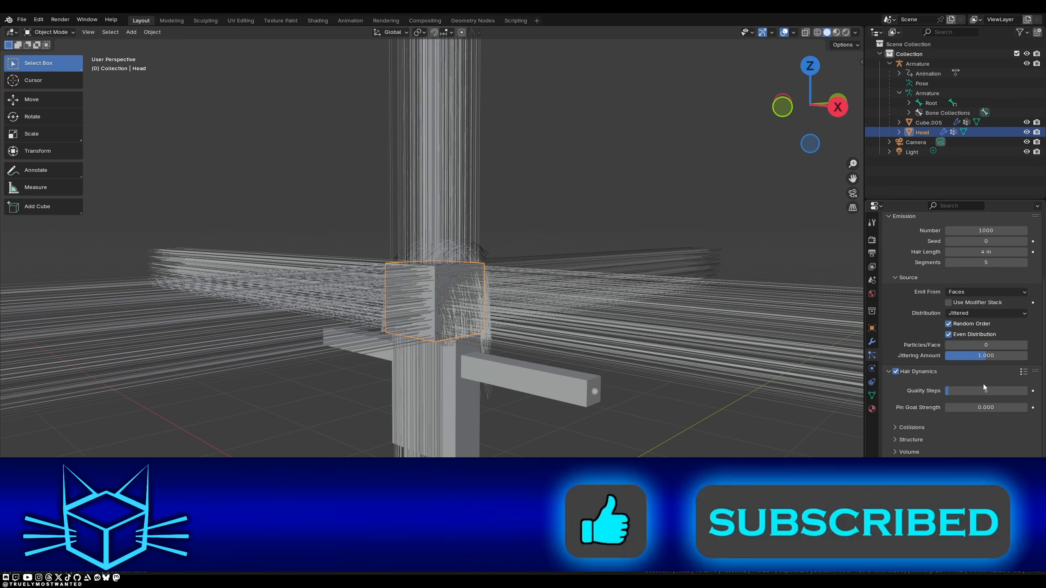
{"action": "scroll", "coordinate": [977, 397], "scroll_direction": "up", "scroll_amount": 2}
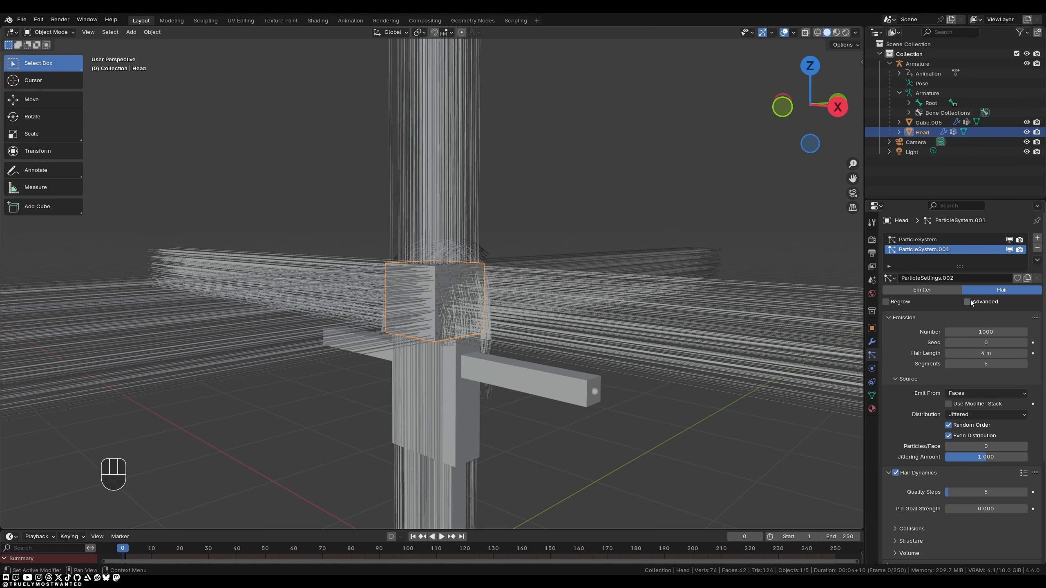
{"action": "left_click", "coordinate": [1037, 248]}
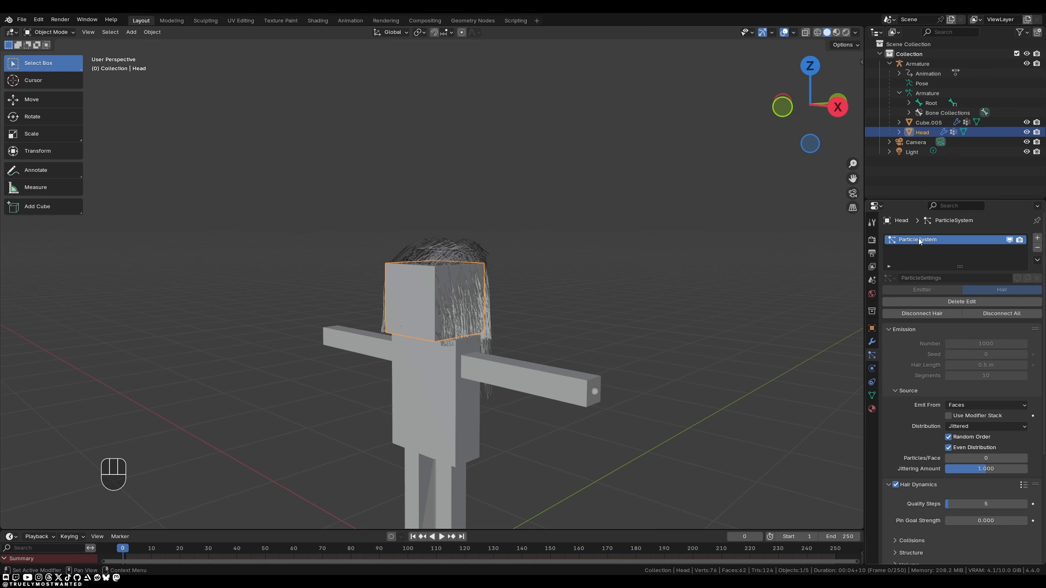
Step: Try Simple child particles on the original hair system and examine the fuller hair around the head
{"action": "scroll", "coordinate": [906, 257], "scroll_direction": "down", "scroll_amount": 6}
{"action": "scroll", "coordinate": [757, 276], "scroll_direction": "up", "scroll_amount": 4}
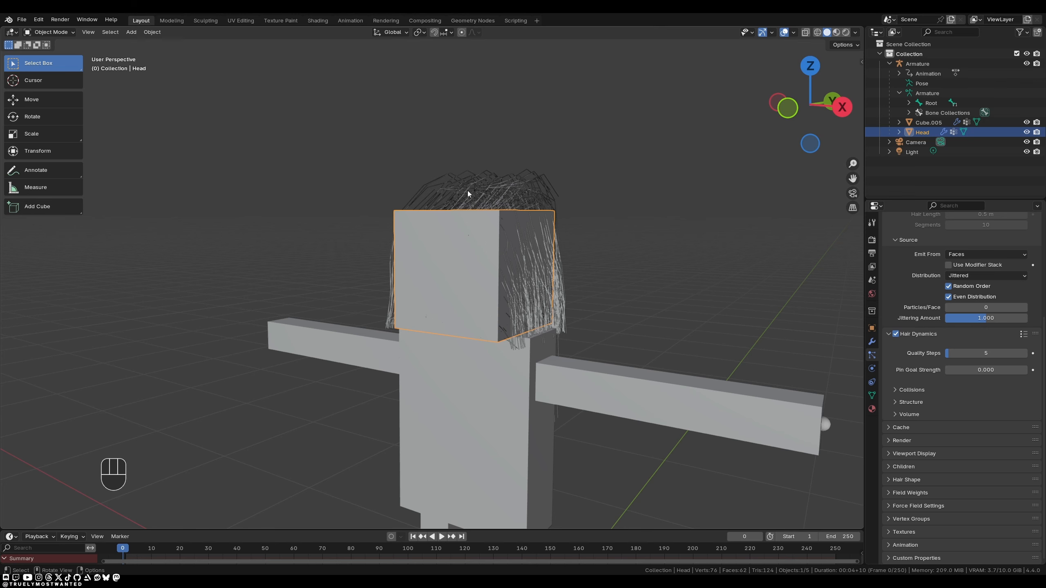
{"action": "left_click", "coordinate": [890, 466]}
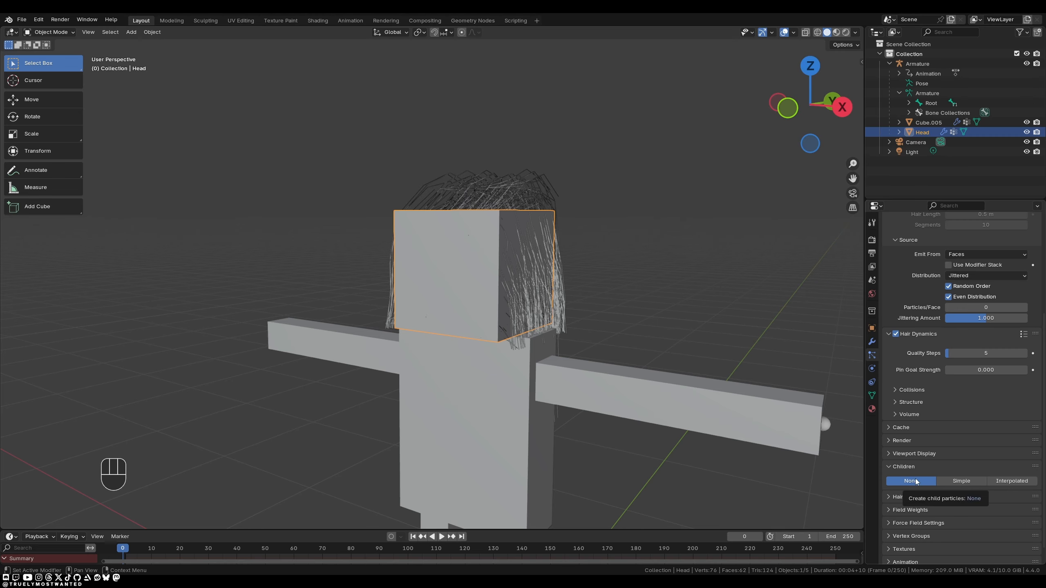
{"action": "left_click", "coordinate": [955, 481]}
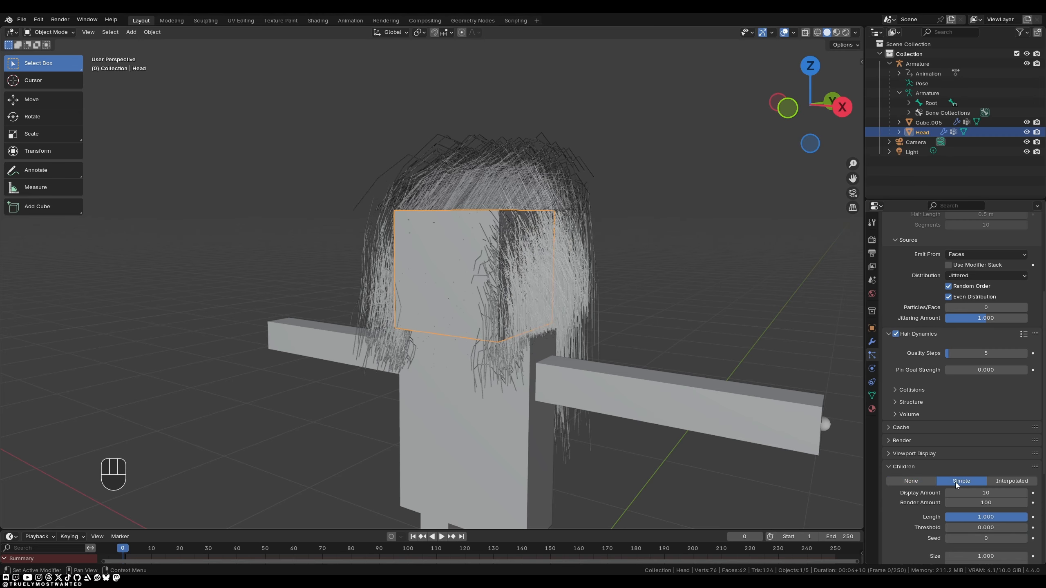
{"action": "mouse_move", "coordinate": [642, 180]}
{"action": "middle_mouse_down"}
{"action": "mouse_move", "coordinate": [499, 184]}
{"action": "mouse_move", "coordinate": [633, 191]}
{"action": "mouse_move", "coordinate": [651, 181]}
{"action": "mouse_move", "coordinate": [640, 185]}
{"action": "middle_mouse_up"}
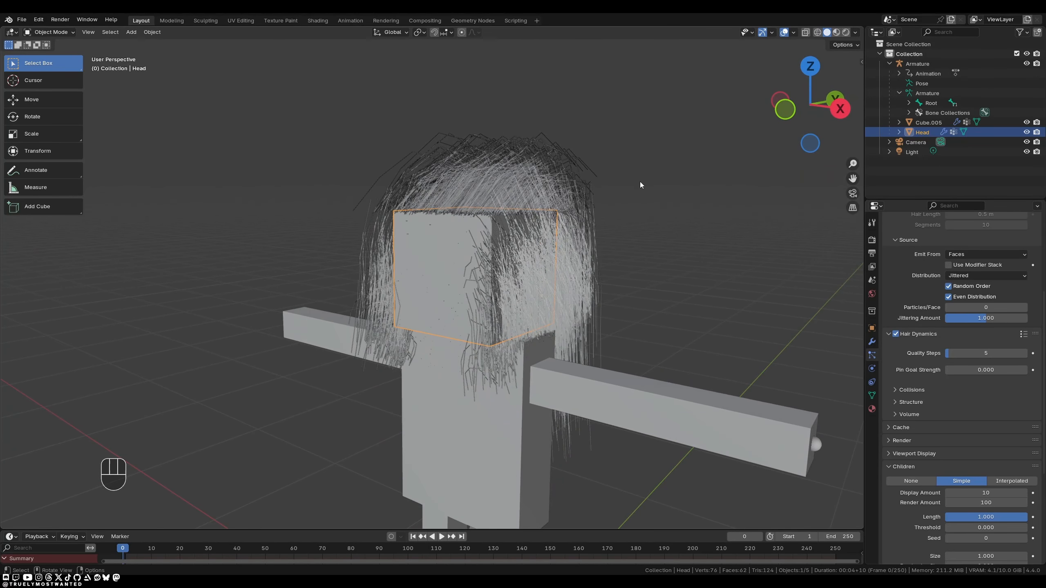
Step: Switch the hair's child particles to Interpolated and set their Display Amount to 6
{"action": "left_click", "coordinate": [1018, 481]}
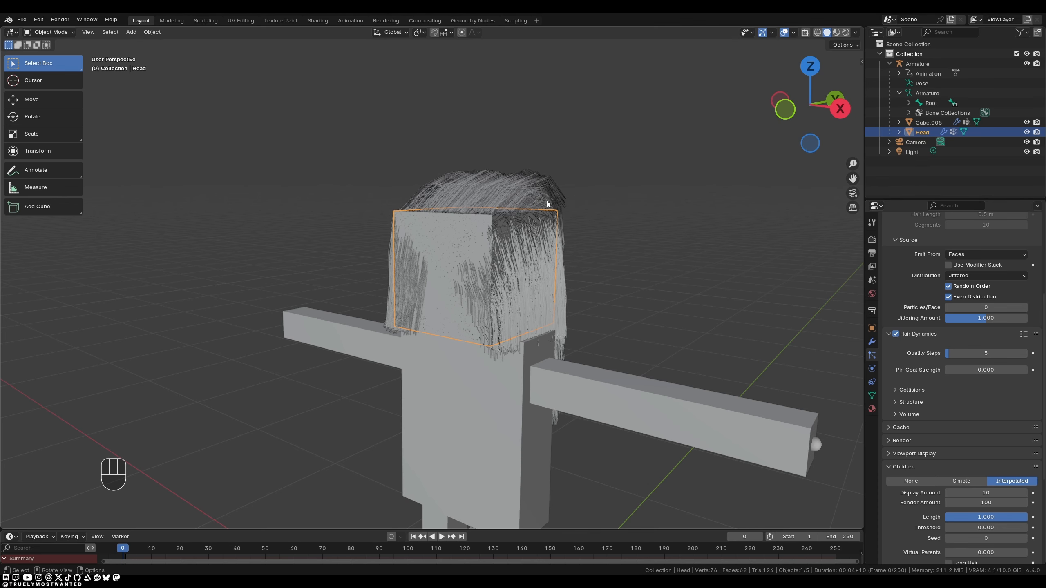
{"action": "middle_click_drag", "start_coordinate": [547, 201], "coordinate": [575, 208]}
{"action": "scroll", "coordinate": [501, 251], "scroll_direction": "up", "scroll_amount": 3}
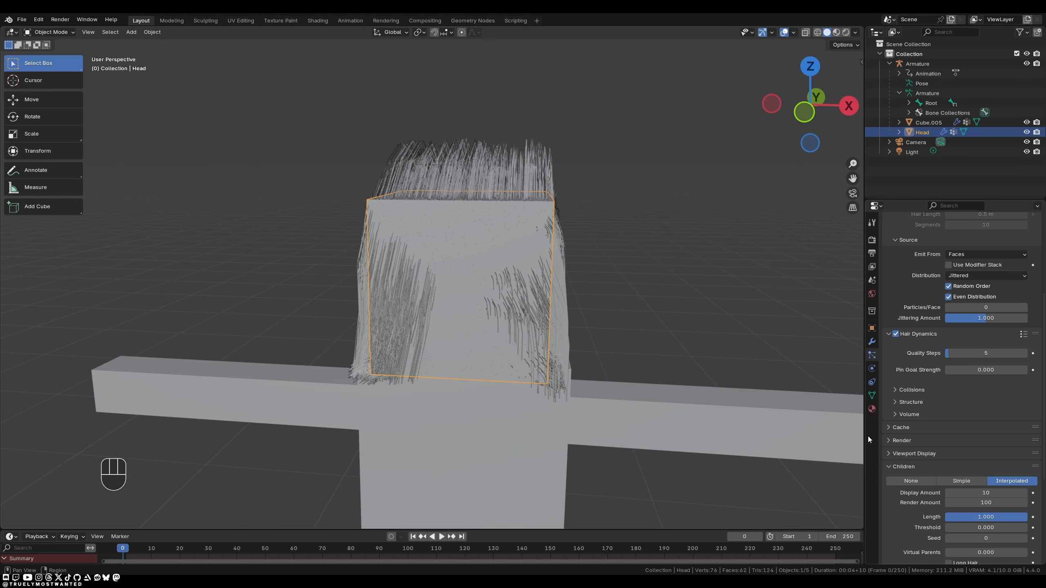
{"action": "left_click_drag", "start_coordinate": [988, 493], "coordinate": [967, 493]}
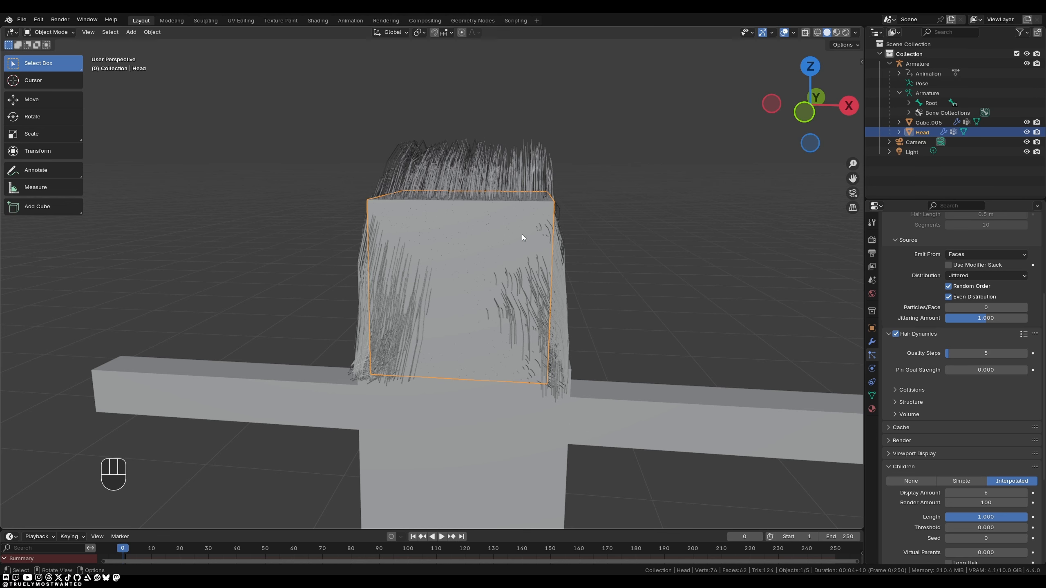
Step: Expand the child hair's Clumping, Roughness and Kink settings and try the Wave kink type
{"action": "scroll", "coordinate": [1013, 451], "scroll_direction": "down", "scroll_amount": 6}
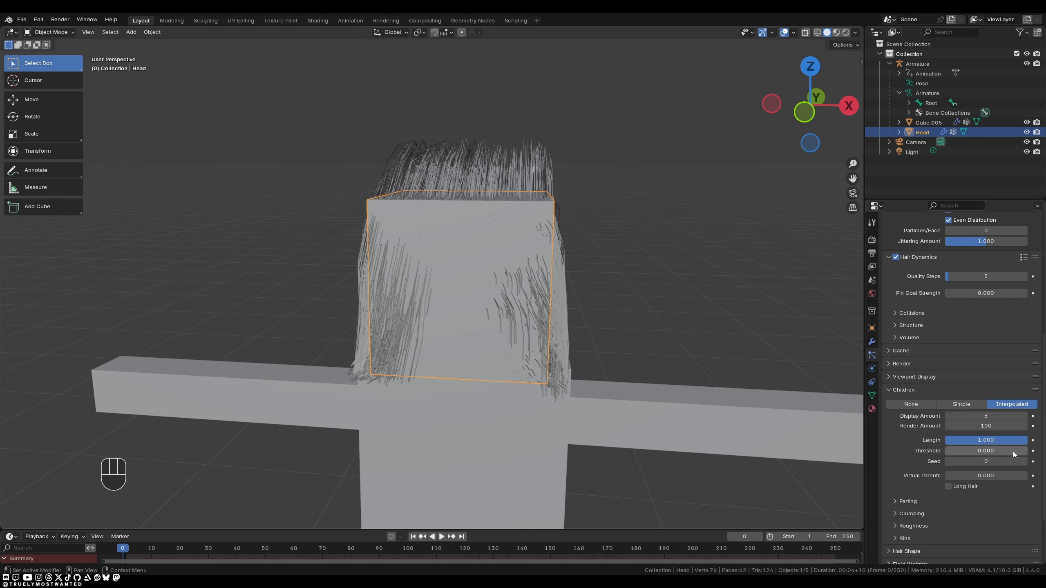
{"action": "left_click", "coordinate": [916, 519]}
{"action": "scroll", "coordinate": [917, 516], "scroll_direction": "down", "scroll_amount": 6}
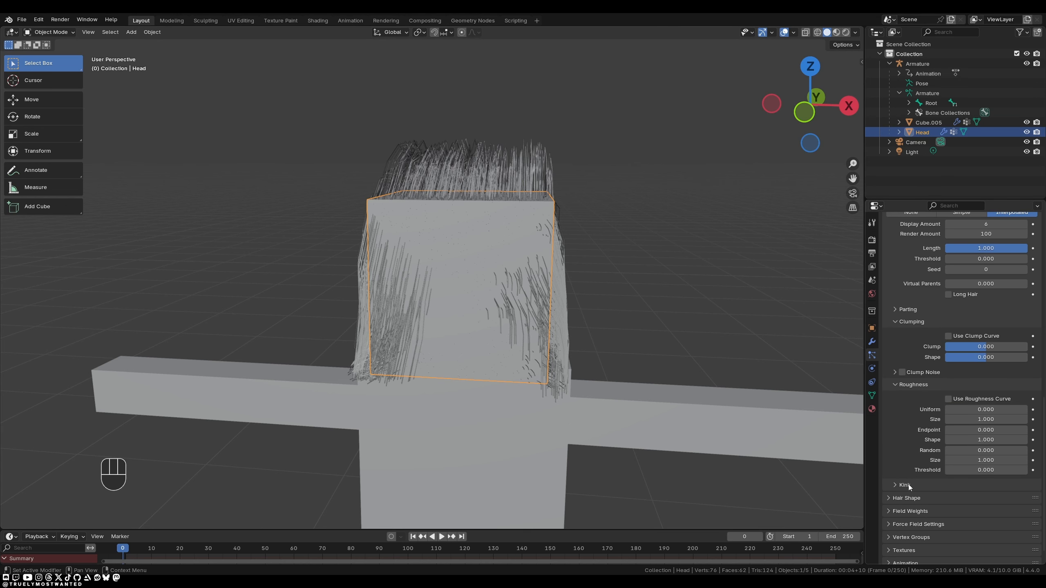
{"action": "left_click", "coordinate": [907, 484]}
{"action": "left_click", "coordinate": [968, 499]}
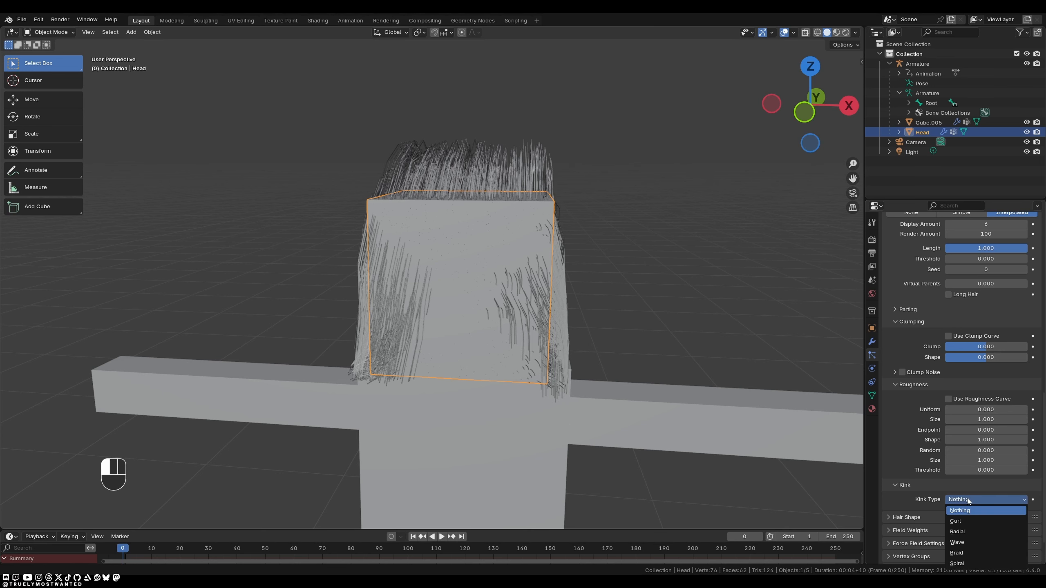
{"action": "left_click", "coordinate": [971, 540]}
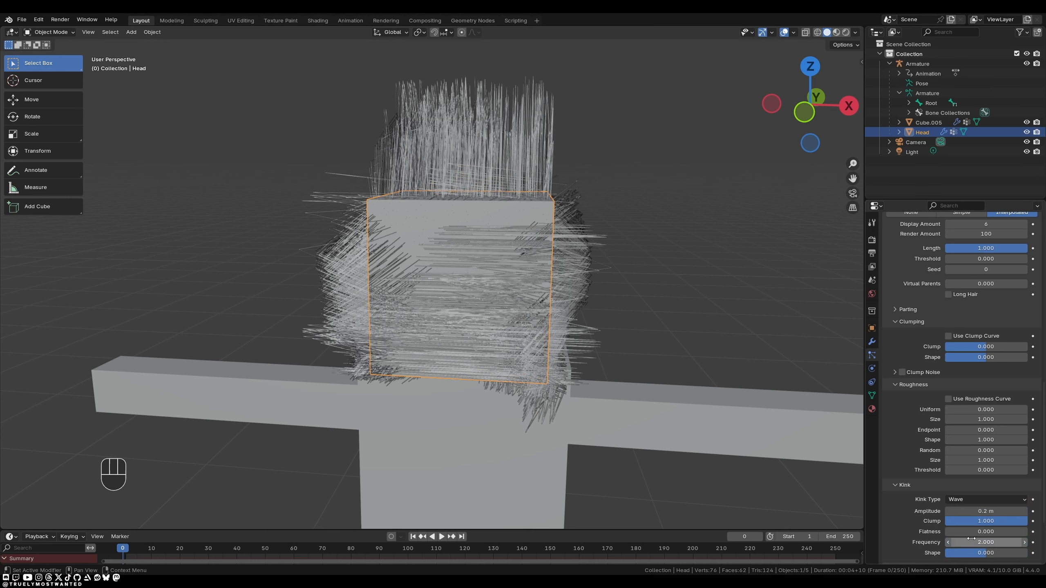
Step: Try the Radial kink type on the child hair and set the kink back to Nothing
{"action": "left_click", "coordinate": [990, 498]}
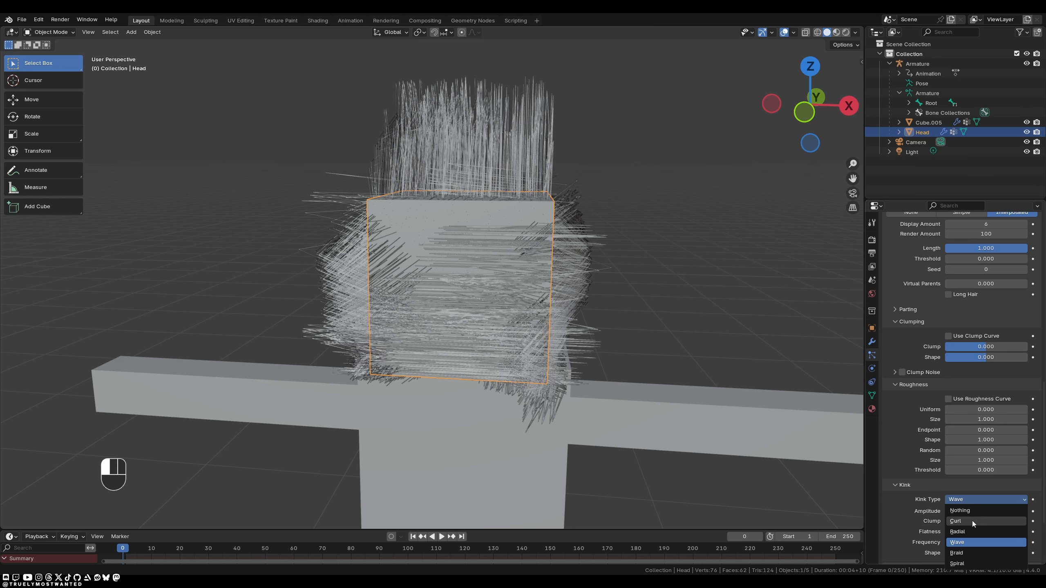
{"action": "left_click", "coordinate": [972, 531]}
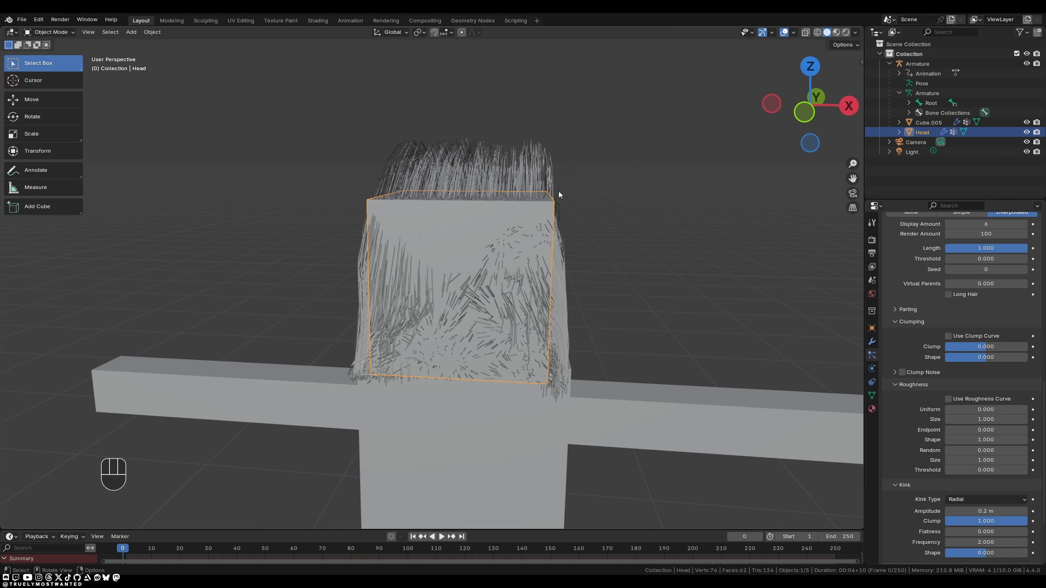
{"action": "left_click", "coordinate": [989, 500]}
{"action": "left_click", "coordinate": [989, 510]}
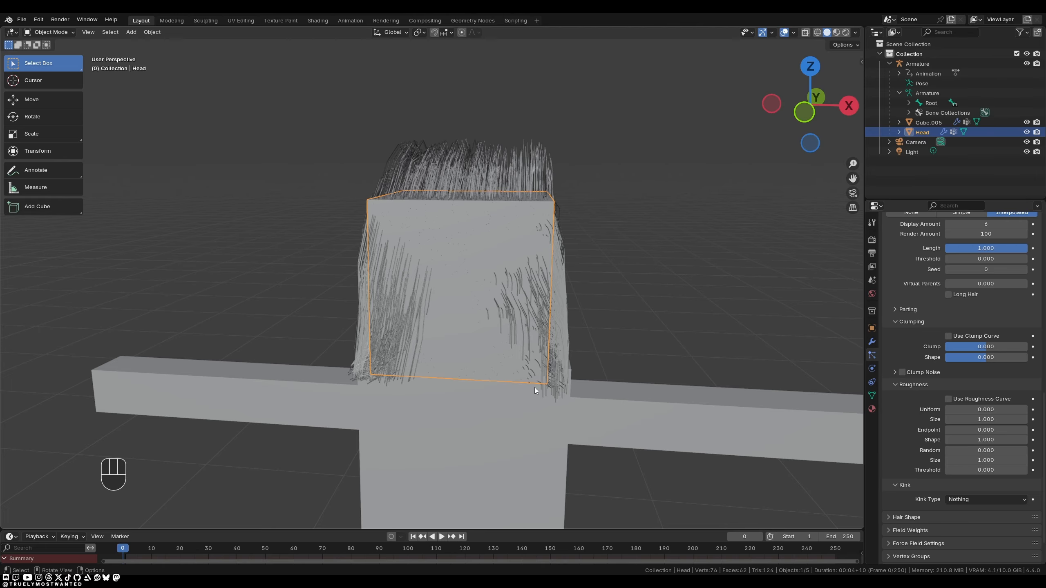
Step: Try Uniform roughness on the child hair, reset it to 0, and try adjusting the roughness Size below it
{"action": "mouse_move", "coordinate": [984, 409]}
{"action": "left_mouse_down"}
{"action": "mouse_move", "coordinate": [1009, 410]}
{"action": "mouse_move", "coordinate": [974, 409]}
{"action": "left_mouse_up"}
{"action": "left_click", "coordinate": [977, 409]}
{"action": "type", "text": "0"}
{"action": "key", "text": "Return"}
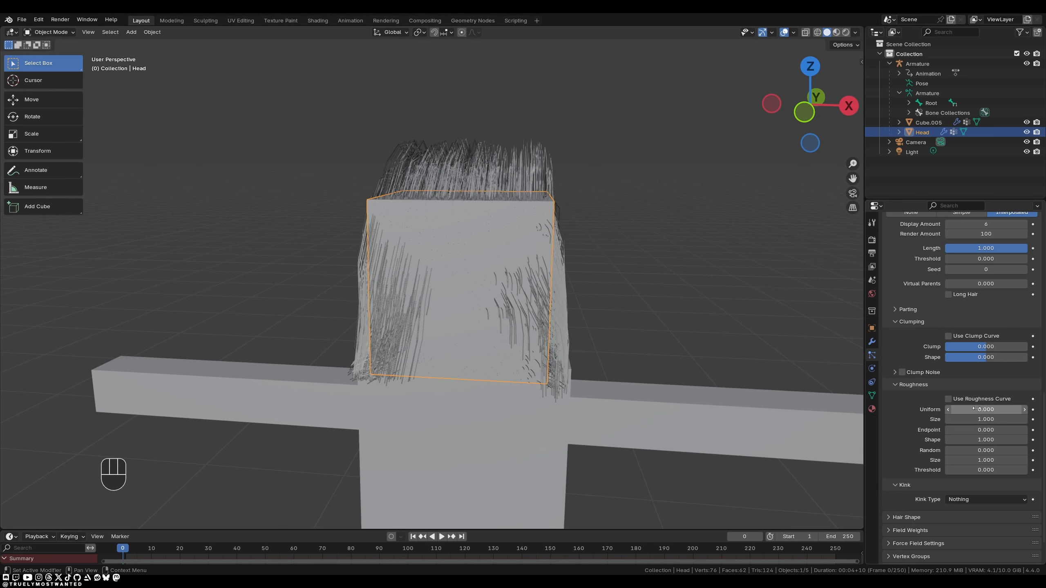
{"action": "left_click_drag", "start_coordinate": [976, 419], "coordinate": [944, 419]}
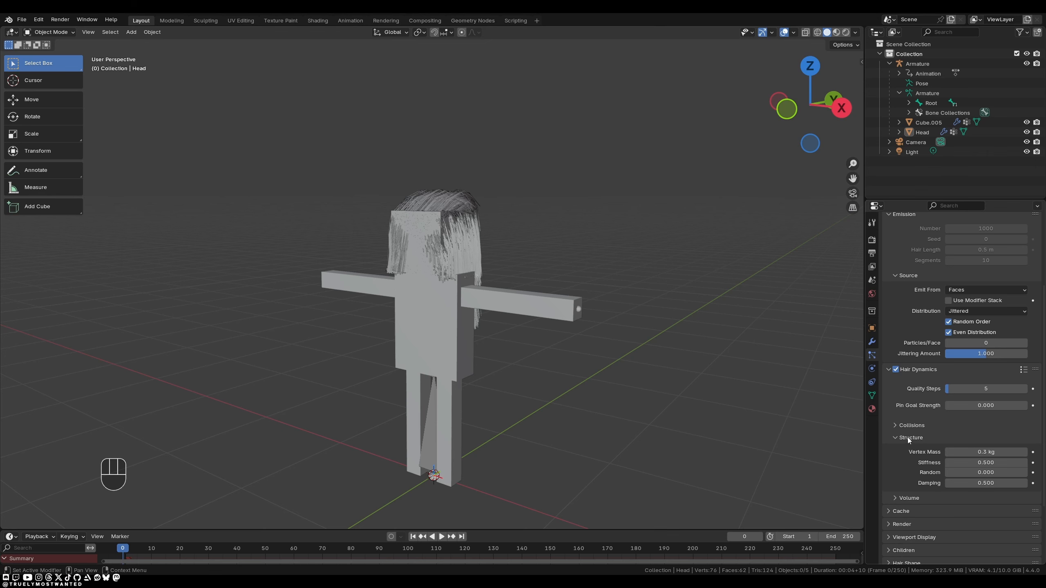
Step: Try a Vertex Mass of 5 kg in the hair dynamics structure and set it back to 0.3 kg
{"action": "left_click", "coordinate": [976, 451]}
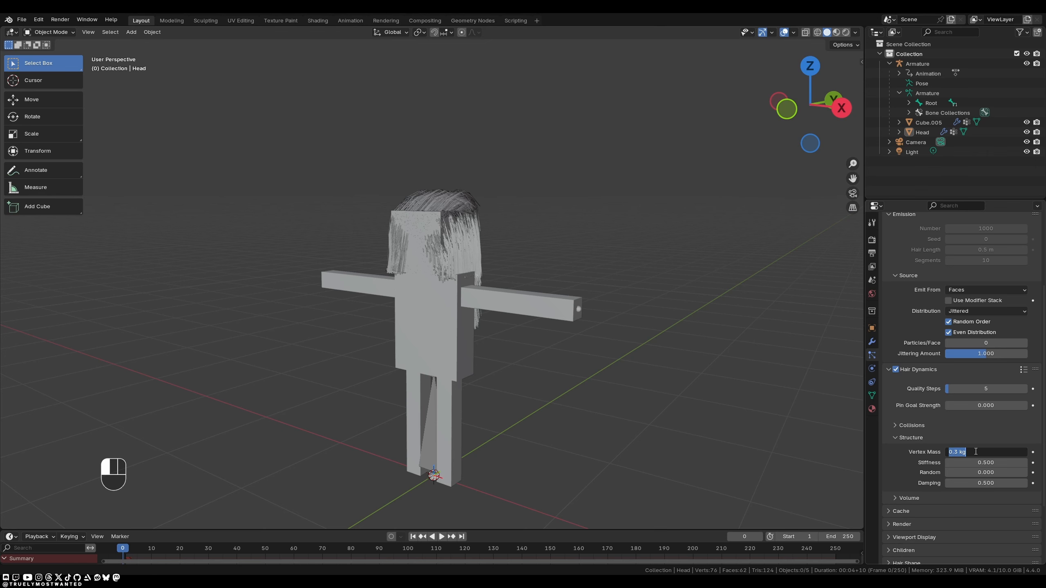
{"action": "type", "text": "5"}
{"action": "key", "text": "Return"}
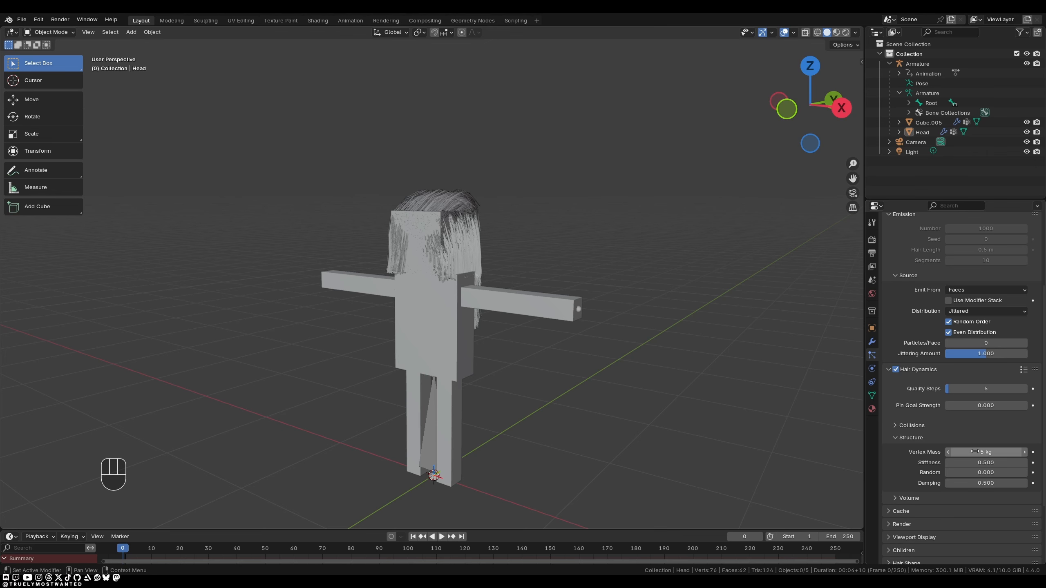
{"action": "left_click", "coordinate": [975, 451]}
{"action": "type", "text": "0.3"}
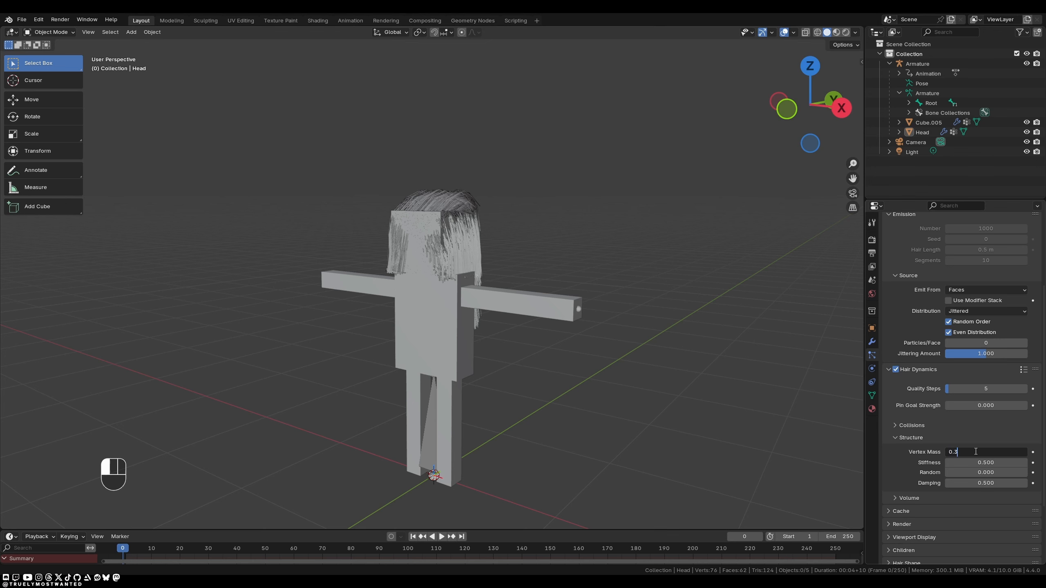
{"action": "key", "text": "Return"}
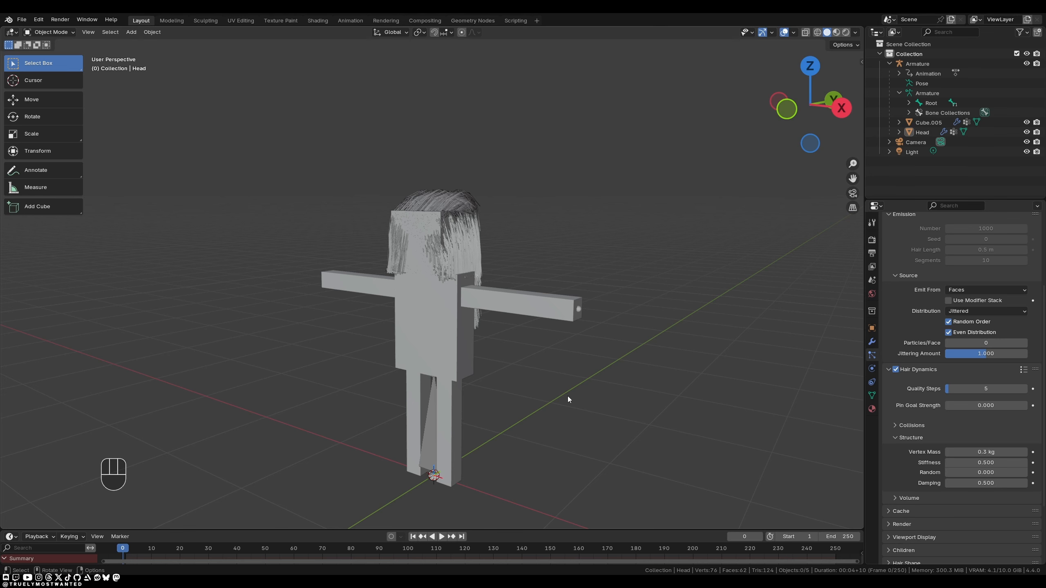
Step: Add a Wind force field to the scene
{"action": "left_click", "coordinate": [131, 32]}
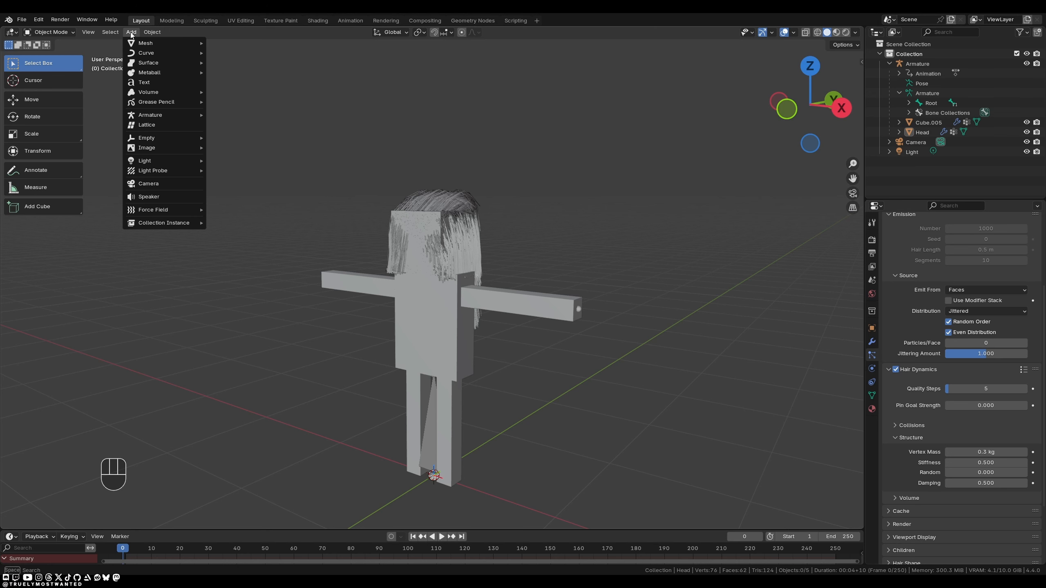
{"action": "mouse_move", "coordinate": [175, 212]}
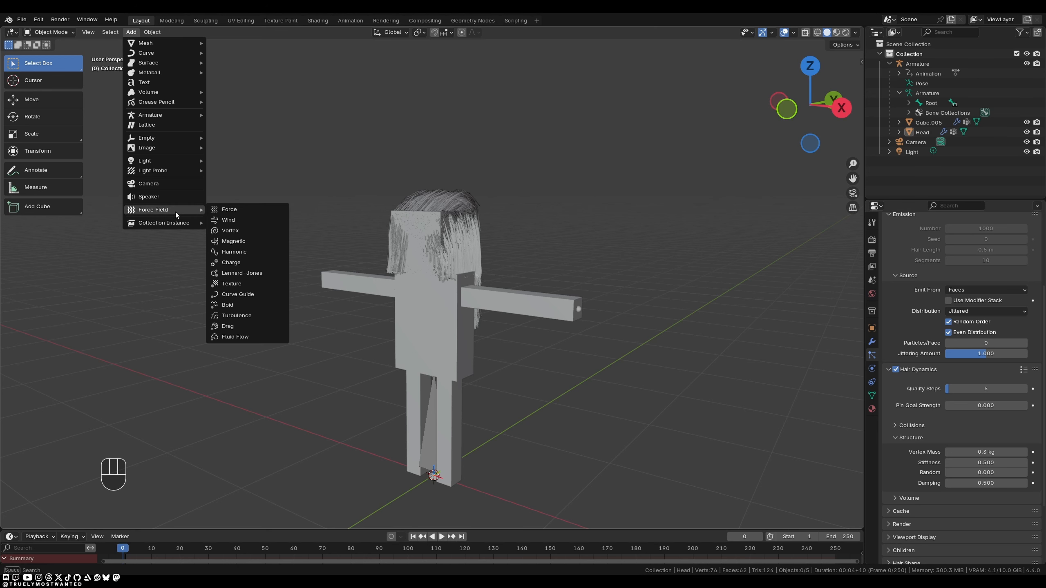
{"action": "left_click", "coordinate": [229, 220]}
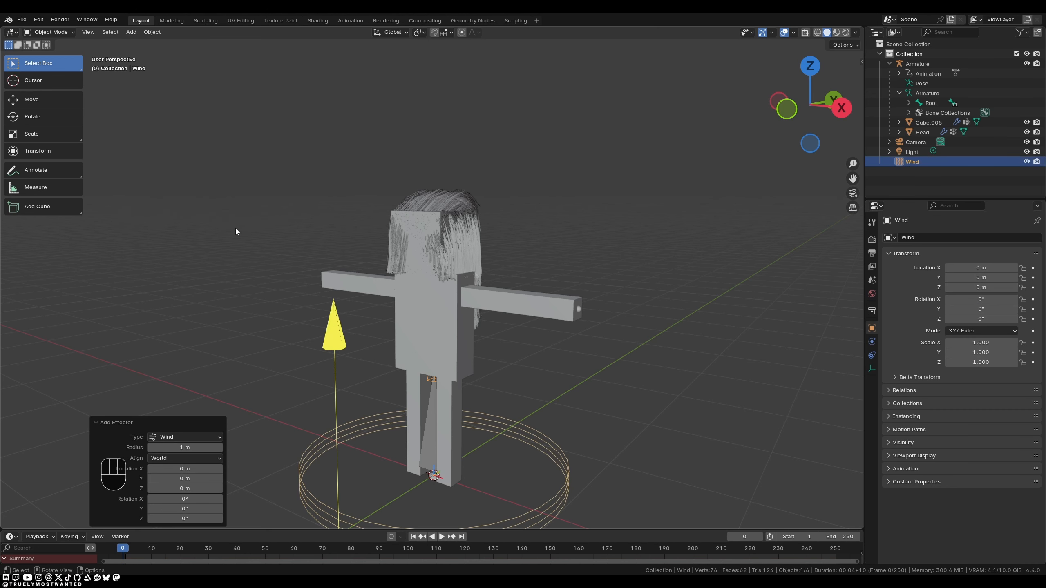
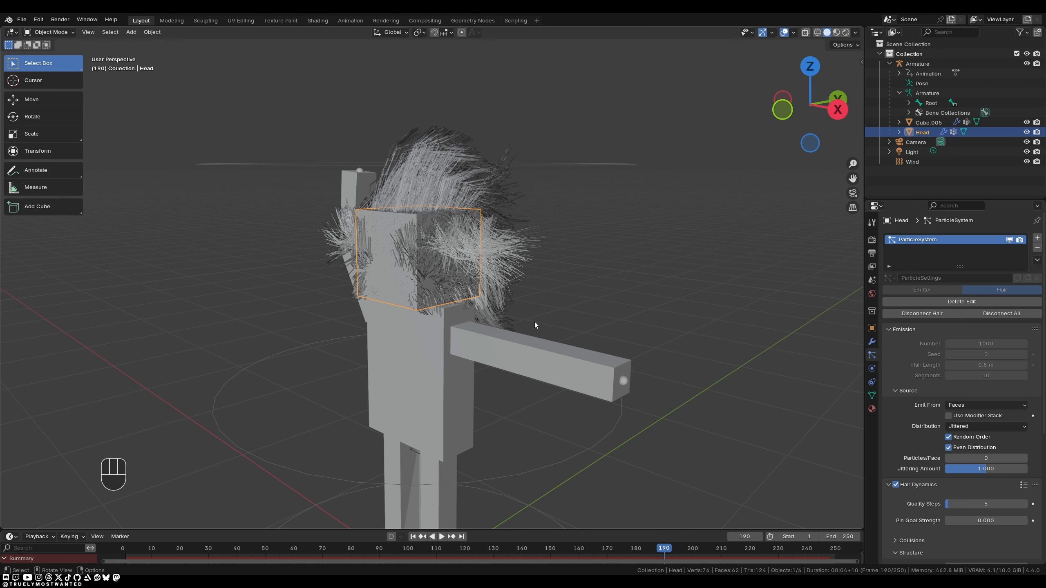
Step: Convert the head's hair particle system to a separate mesh at frame 190 and select that mesh
{"action": "left_click", "coordinate": [871, 342]}
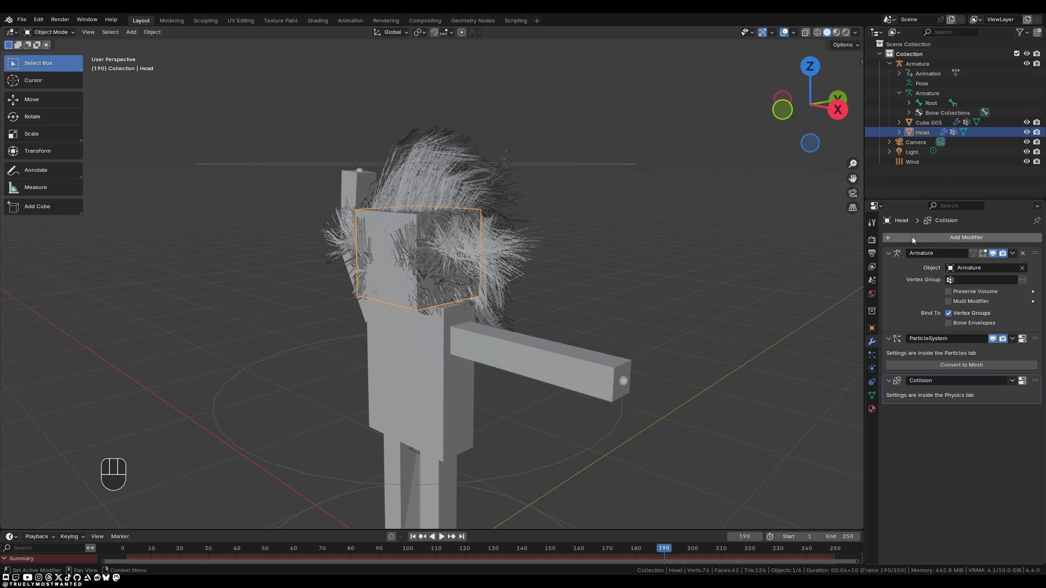
{"action": "left_click", "coordinate": [950, 364]}
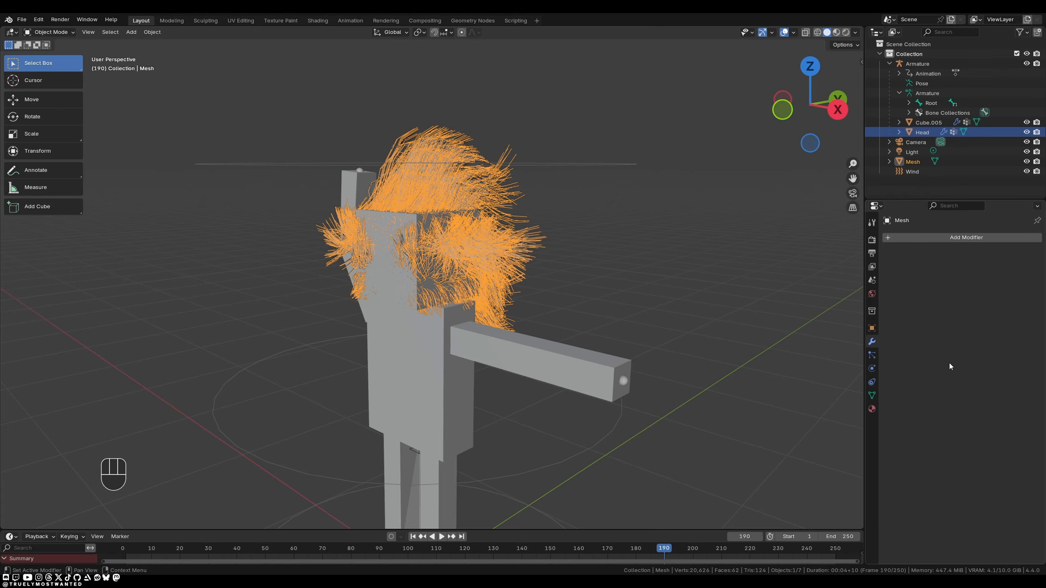
{"action": "left_click", "coordinate": [913, 163]}
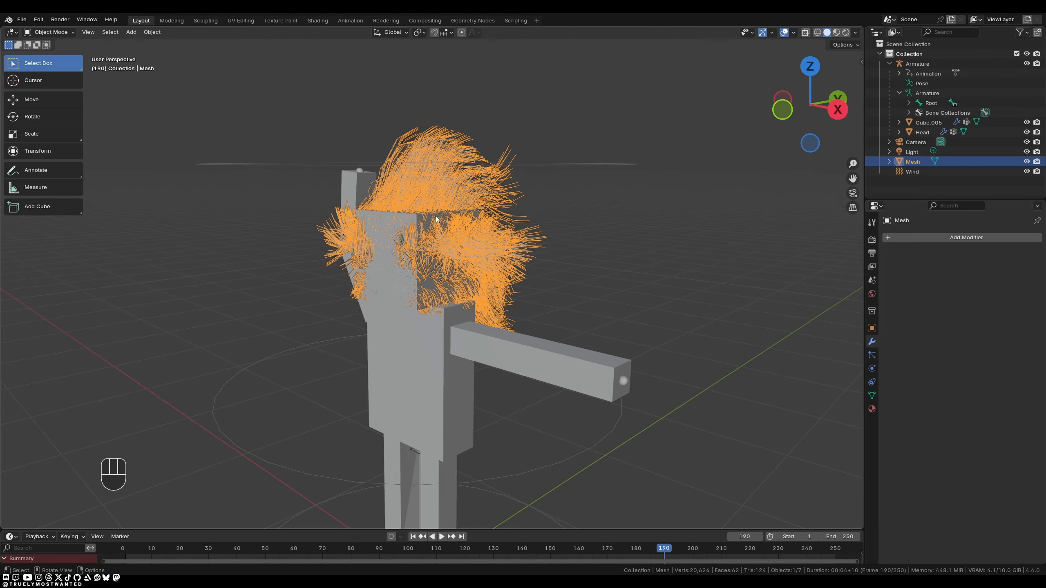
{"action": "key", "text": "g"}
{"action": "key", "text": "Escape"}
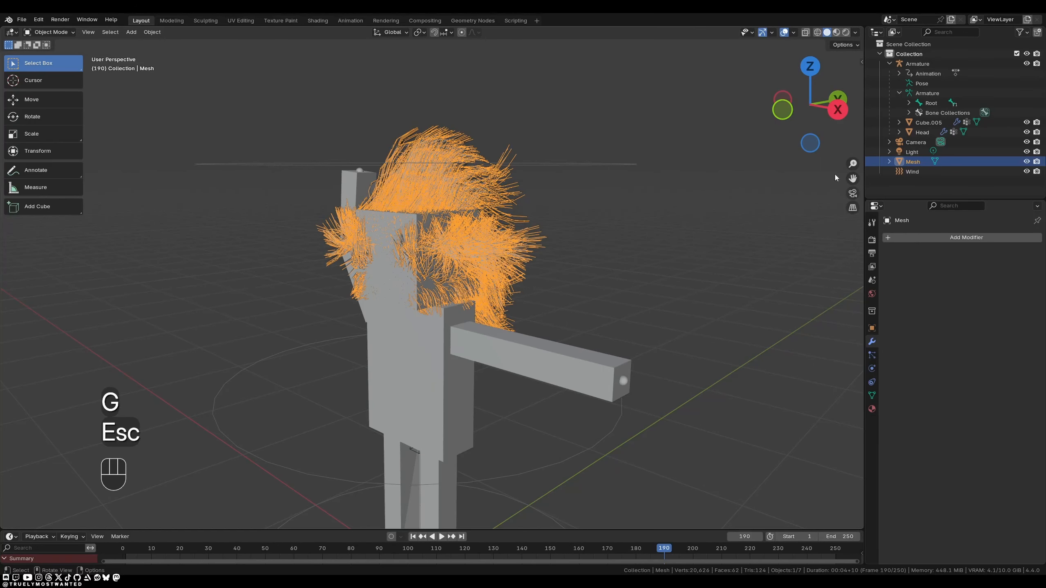
Step: Return the timeline to frame 0 and try moving the converted hair mesh away from the head
{"action": "left_click", "coordinate": [918, 133]}
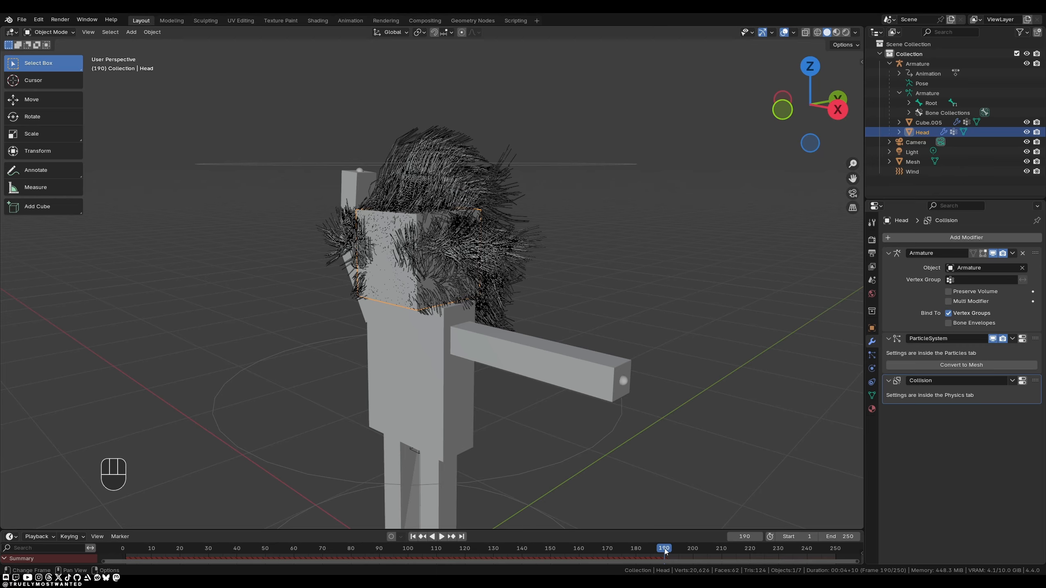
{"action": "left_click_drag", "start_coordinate": [664, 552], "coordinate": [119, 543]}
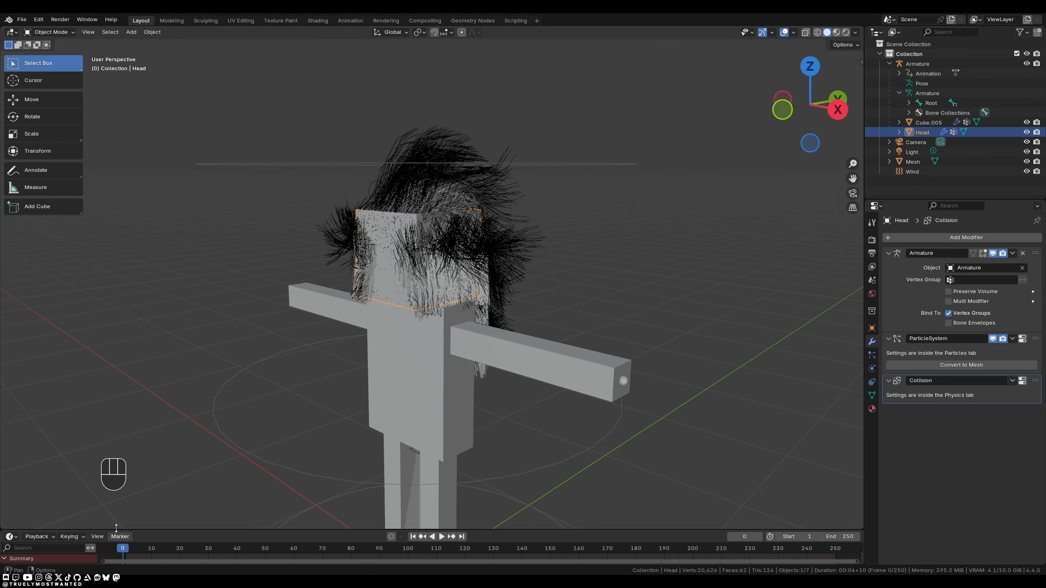
{"action": "left_click", "coordinate": [435, 164]}
{"action": "key", "text": "g"}
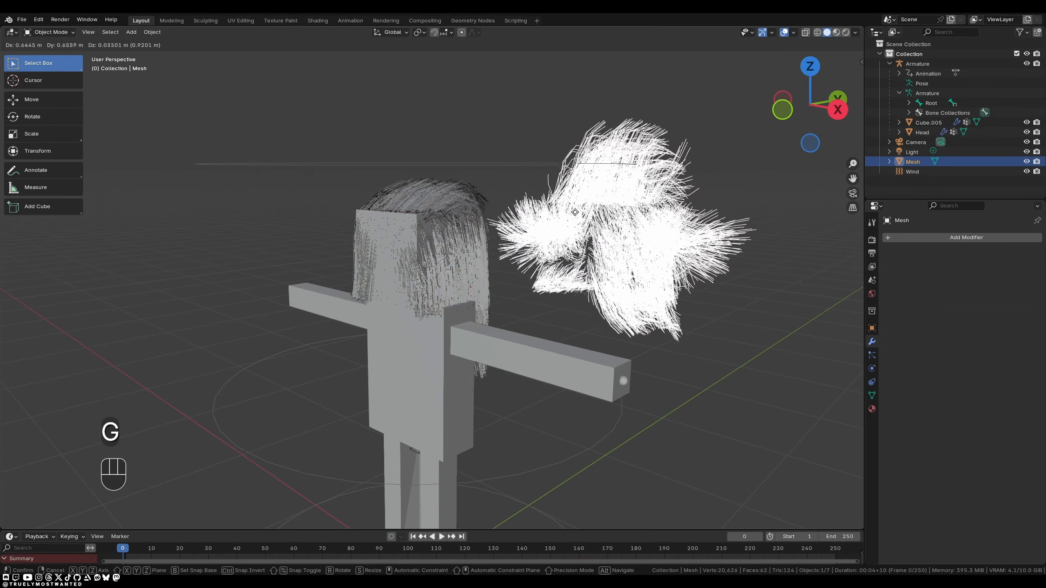
{"action": "key", "text": "Escape"}
{"action": "middle_click_drag", "start_coordinate": [535, 227], "coordinate": [153, 221]}
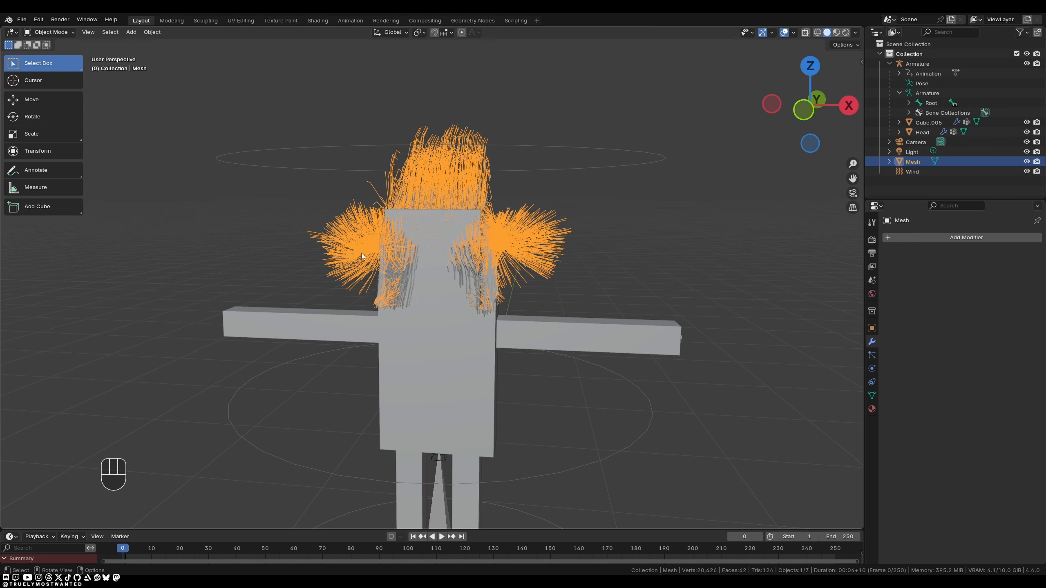
Step: Convert the separate hair mesh to a curve object
{"action": "right_click", "coordinate": [538, 239]}
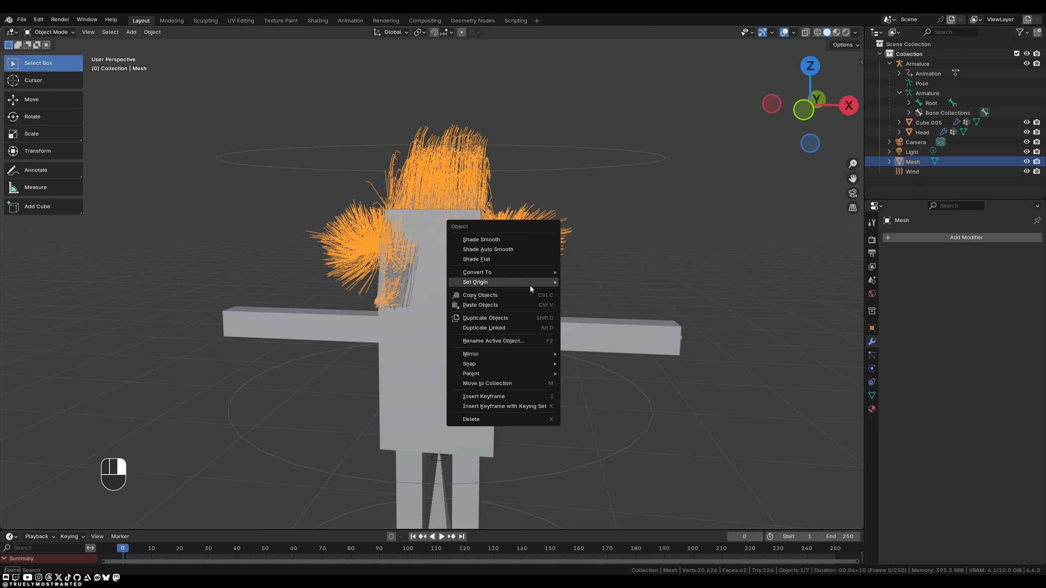
{"action": "mouse_move", "coordinate": [538, 274]}
{"action": "left_click", "coordinate": [610, 282]}
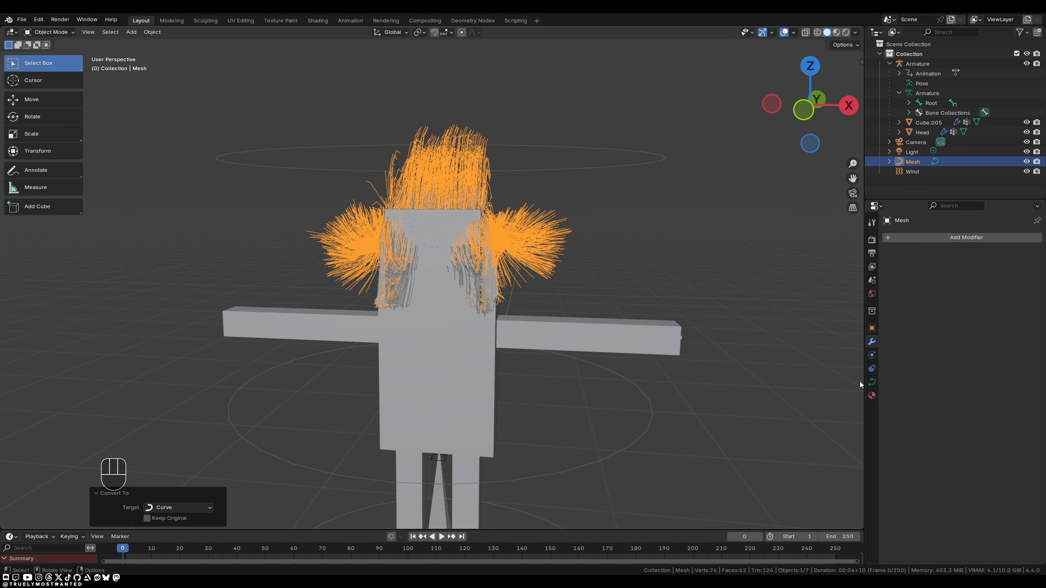
Step: Give the hair curves a round bevel with a depth of 0.01 m
{"action": "left_click", "coordinate": [871, 382]}
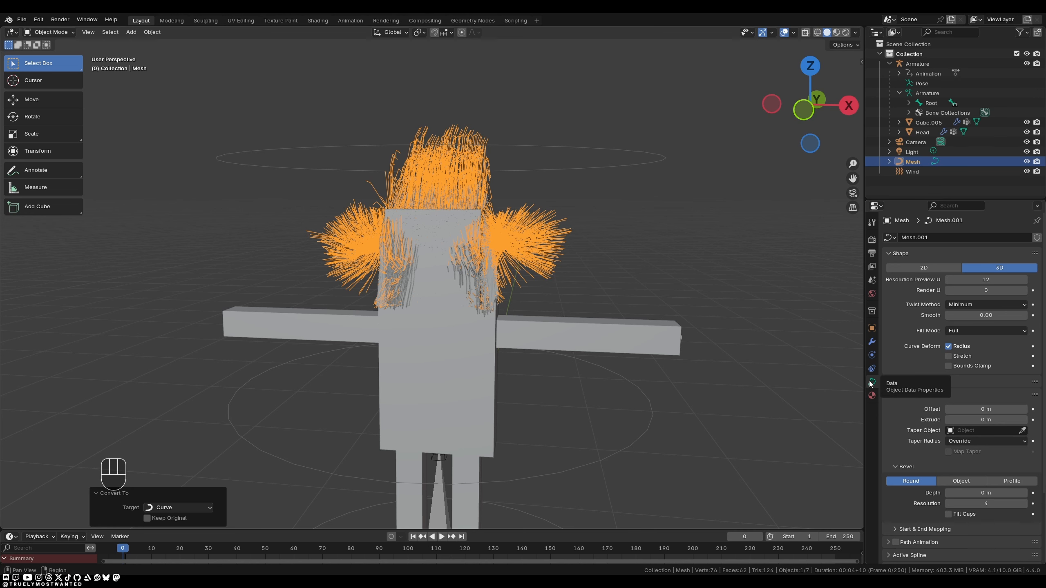
{"action": "left_click", "coordinate": [894, 395]}
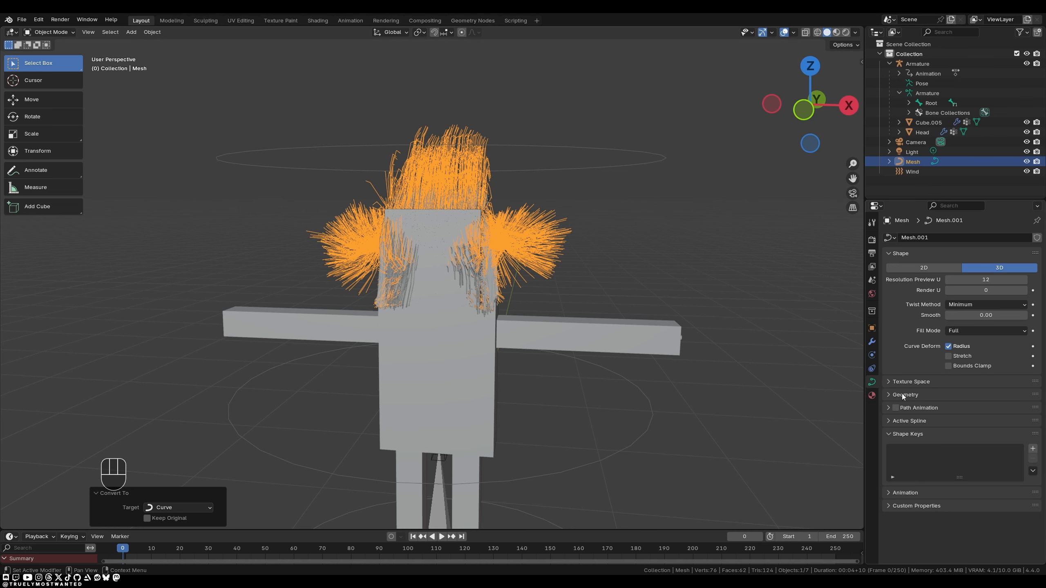
{"action": "left_click", "coordinate": [902, 394]}
{"action": "scroll", "coordinate": [905, 408], "scroll_direction": "down", "scroll_amount": 4}
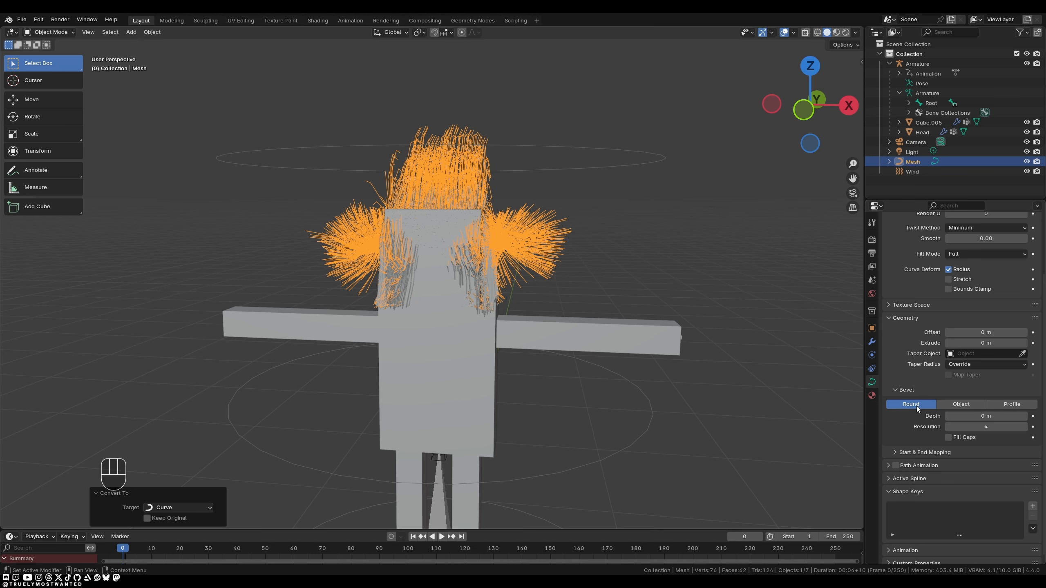
{"action": "left_click", "coordinate": [964, 417]}
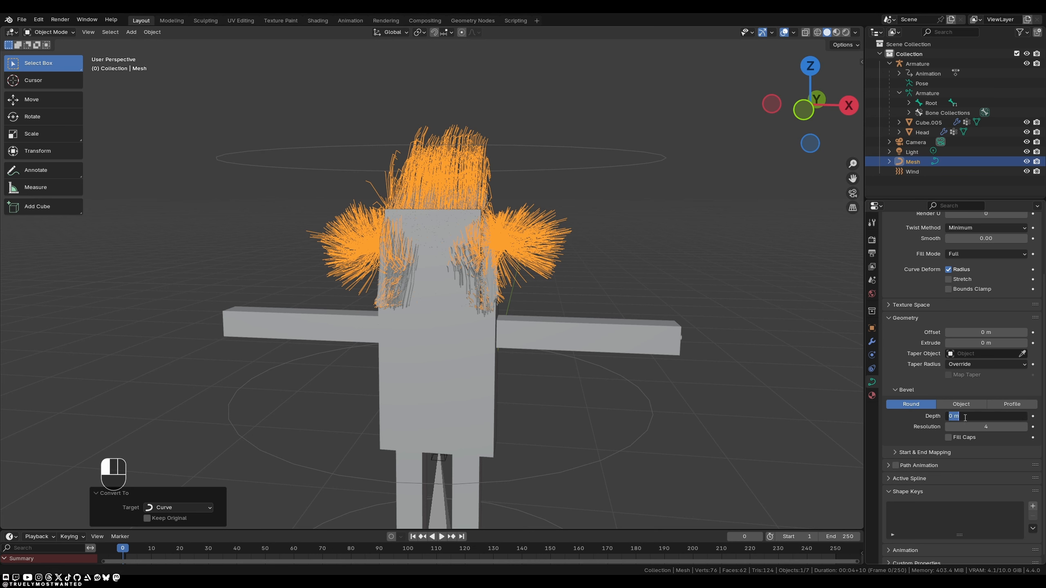
{"action": "type", "text": "0.01"}
{"action": "key", "text": "Return"}
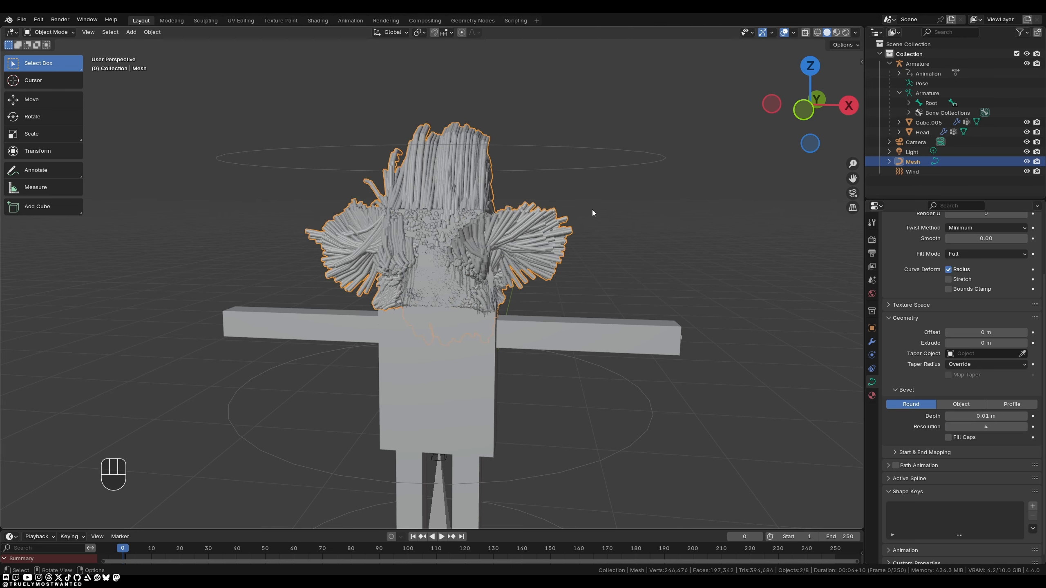
Step: Enter Edit Mode on the beveled hair curves and examine their control points from the side
{"action": "middle_click_drag", "start_coordinate": [612, 203], "coordinate": [49, 212]}
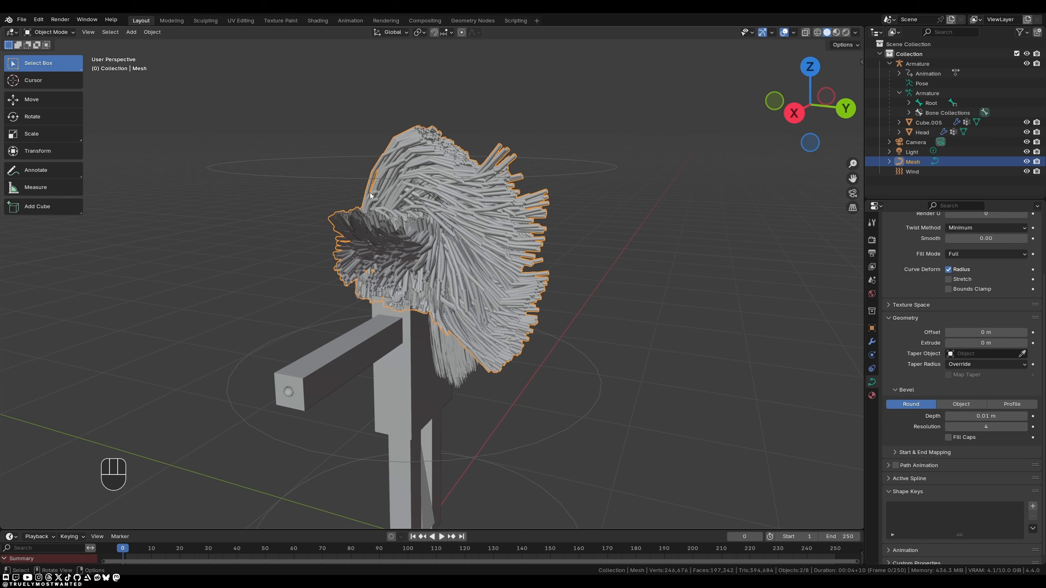
{"action": "key", "text": "Tab"}
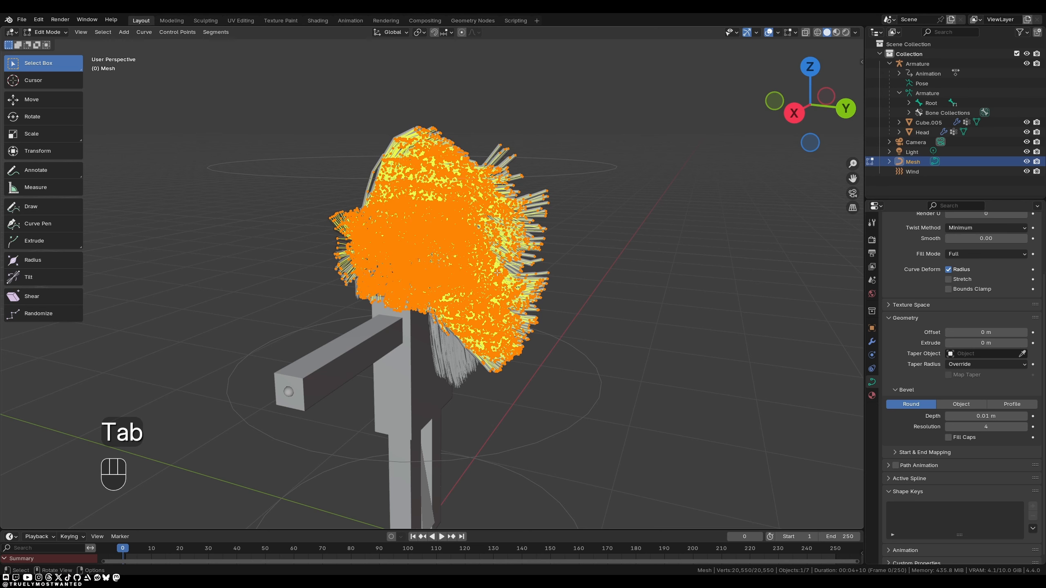
{"action": "scroll", "coordinate": [562, 280], "scroll_direction": "up", "scroll_amount": 2}
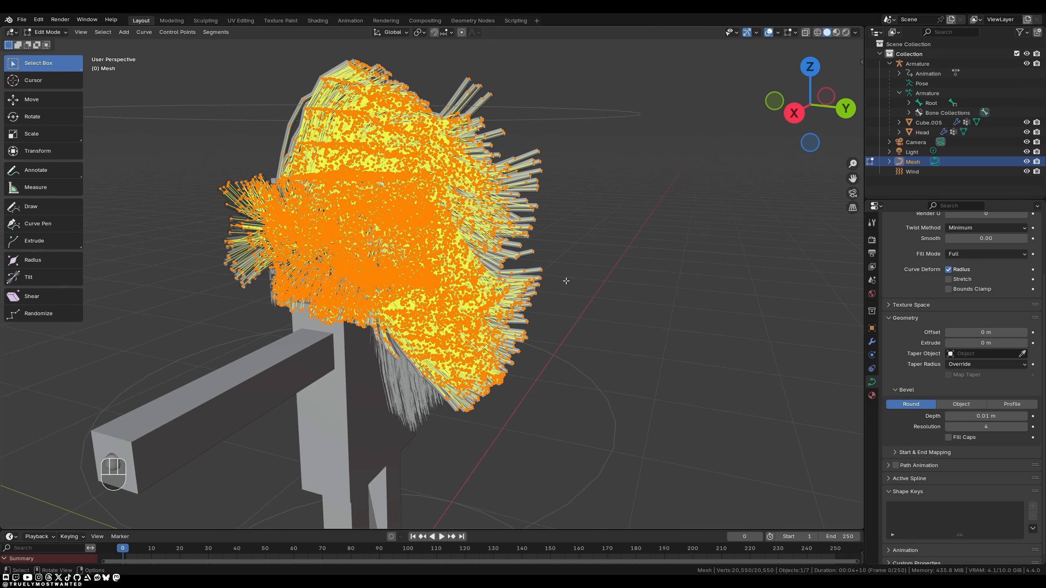
Step: Select the hair control points at the back of the head and shrink their curve radius to about 0.207 with the Radius tool
{"action": "key", "text": "t"}
{"action": "key", "text": "t"}
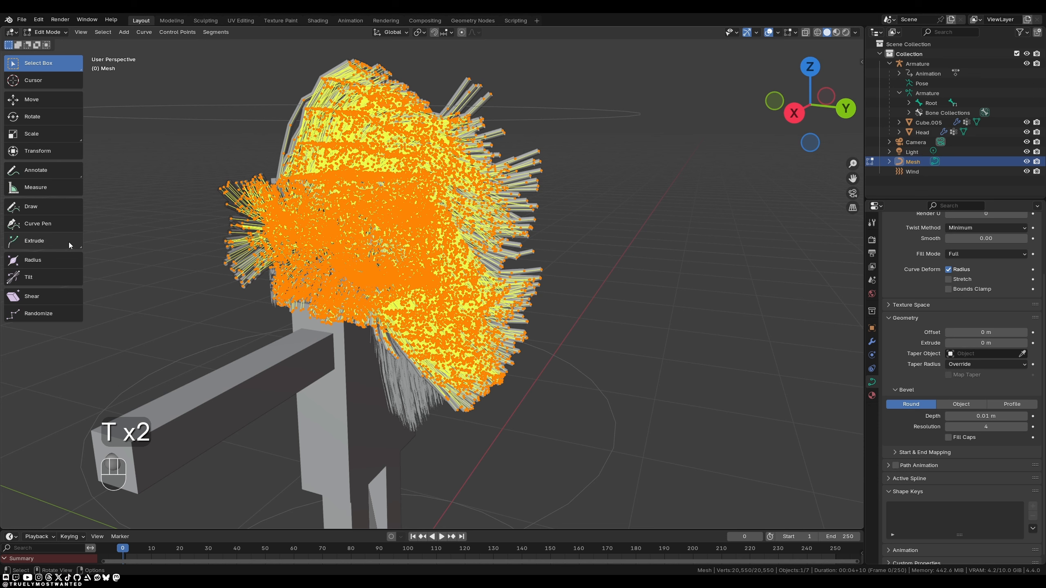
{"action": "left_click", "coordinate": [80, 238]}
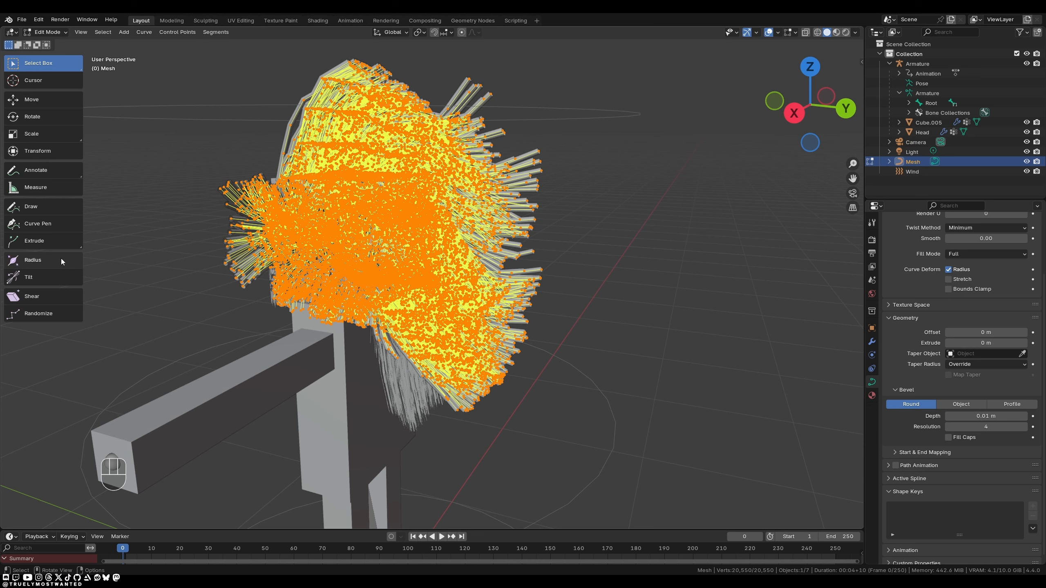
{"action": "left_click", "coordinate": [34, 261]}
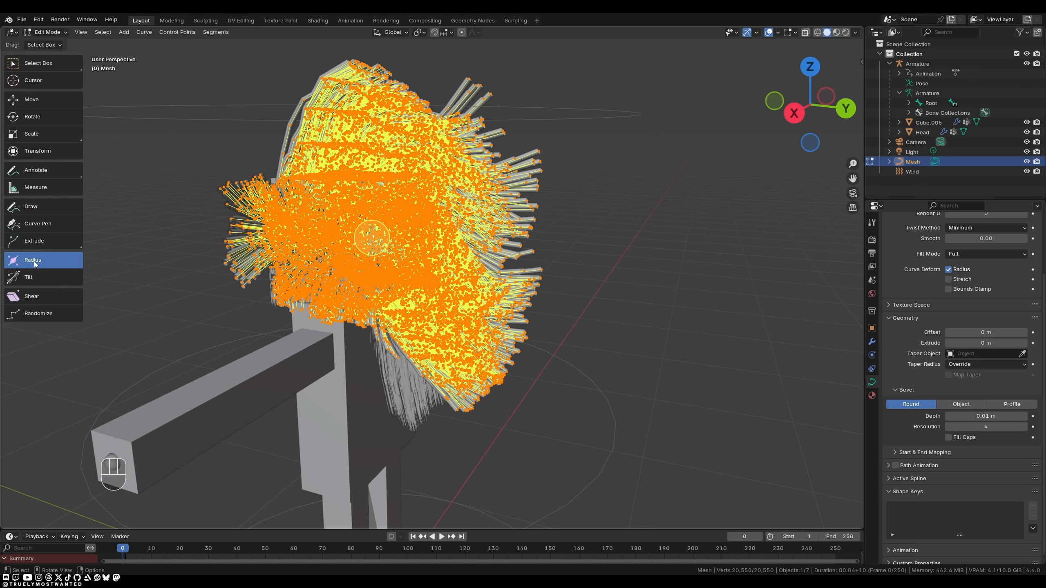
{"action": "left_click", "coordinate": [613, 286]}
{"action": "left_click_drag", "start_coordinate": [605, 102], "coordinate": [495, 371]}
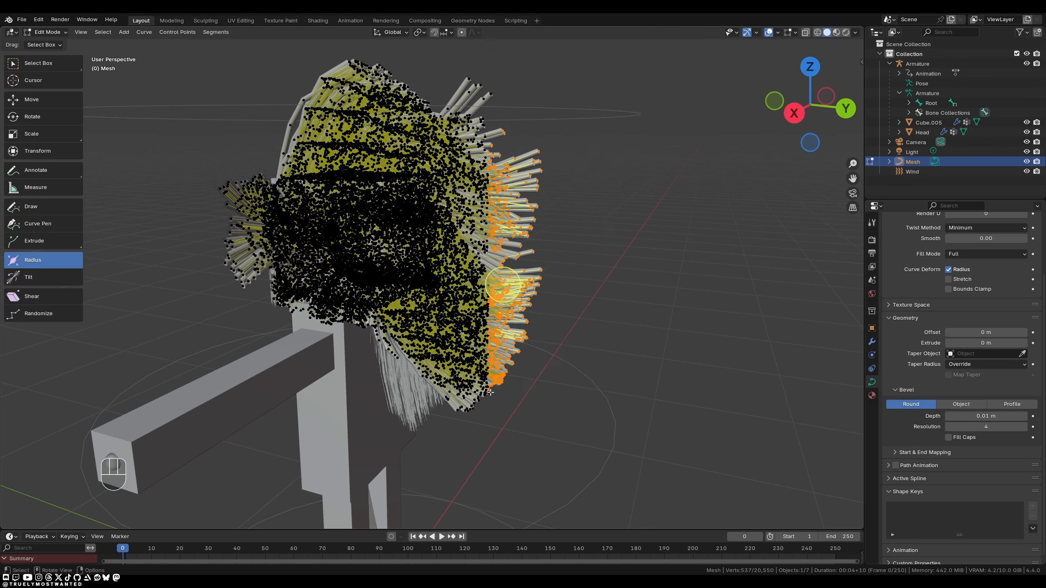
{"action": "middle_click_drag", "start_coordinate": [511, 280], "coordinate": [533, 251]}
{"action": "left_click_drag", "start_coordinate": [596, 58], "coordinate": [471, 456], "text": "shift"}
{"action": "scroll", "coordinate": [487, 289], "scroll_direction": "up", "scroll_amount": 3}
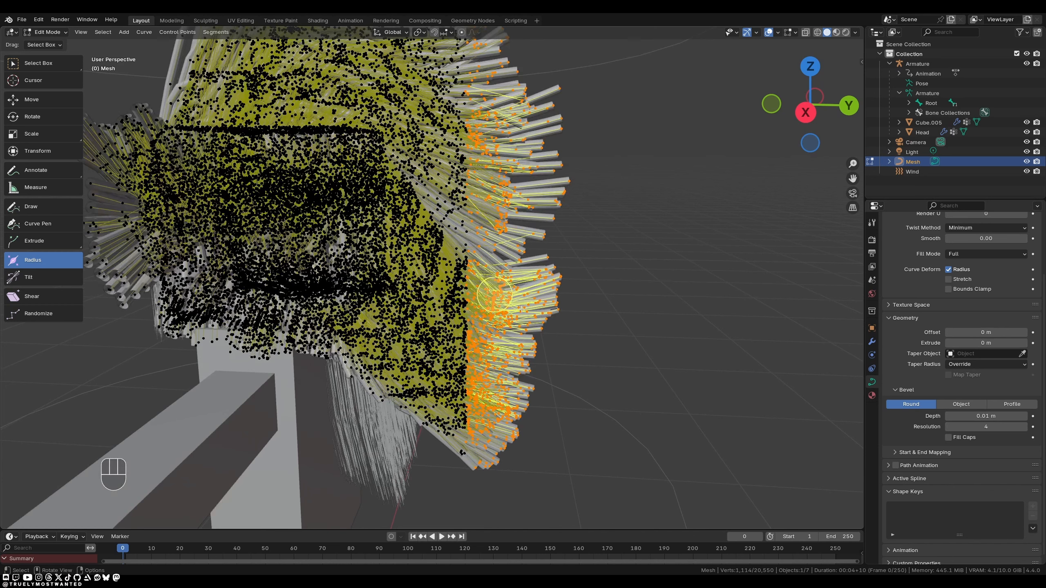
{"action": "mouse_move", "coordinate": [494, 293]}
{"action": "left_mouse_down"}
{"action": "mouse_move", "coordinate": [496, 302]}
{"action": "mouse_move", "coordinate": [492, 293]}
{"action": "left_mouse_up"}
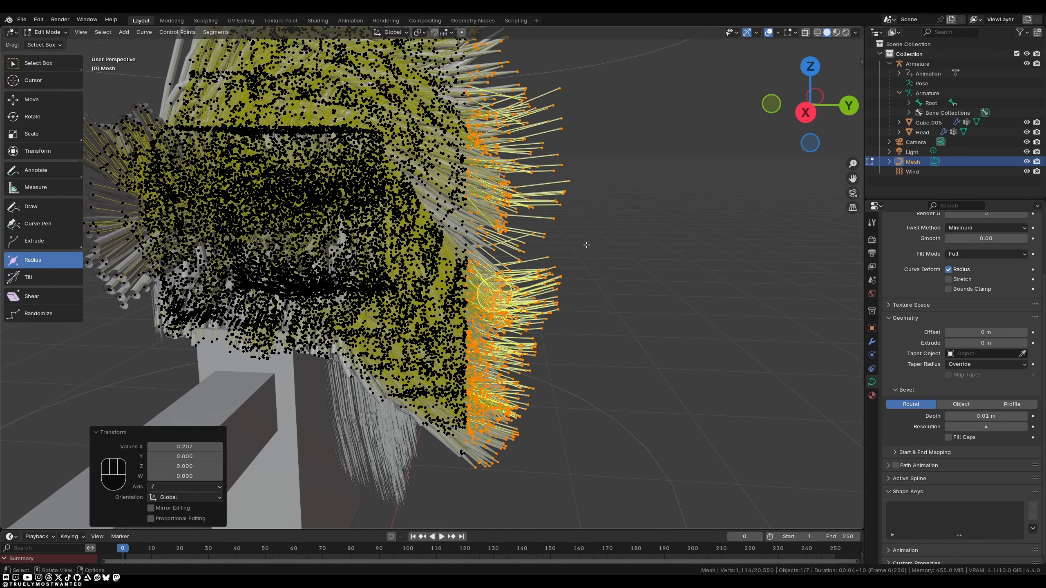
Step: Leave Edit Mode and enable Fill Caps on the hair curves' bevel, viewing the strands from behind and in front
{"action": "key", "text": "Tab"}
{"action": "left_click", "coordinate": [617, 260]}
{"action": "middle_click_drag", "start_coordinate": [618, 260], "coordinate": [453, 274]}
{"action": "scroll", "coordinate": [430, 282], "scroll_direction": "up", "scroll_amount": 5}
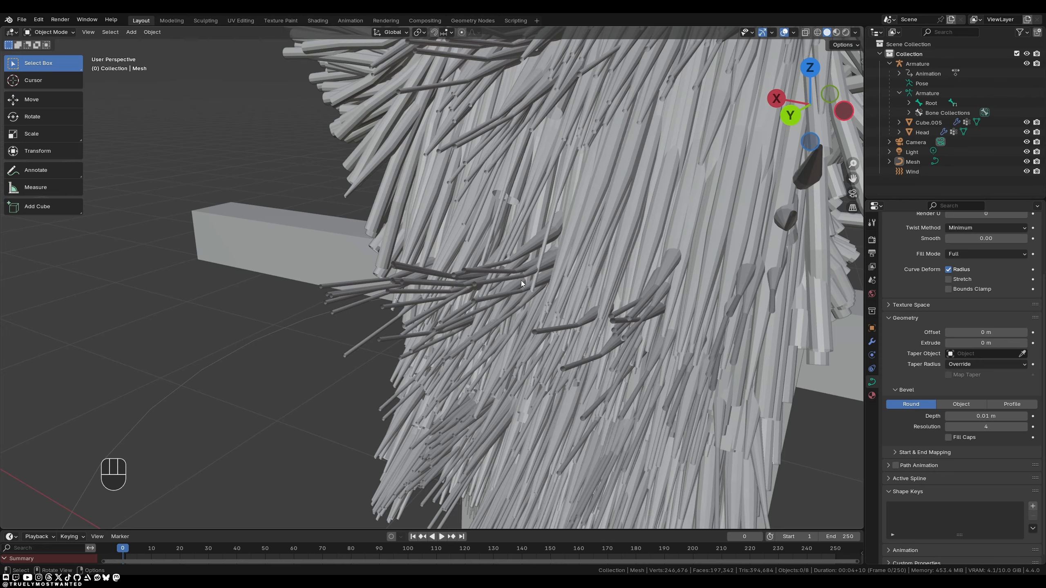
{"action": "left_click", "coordinate": [948, 437]}
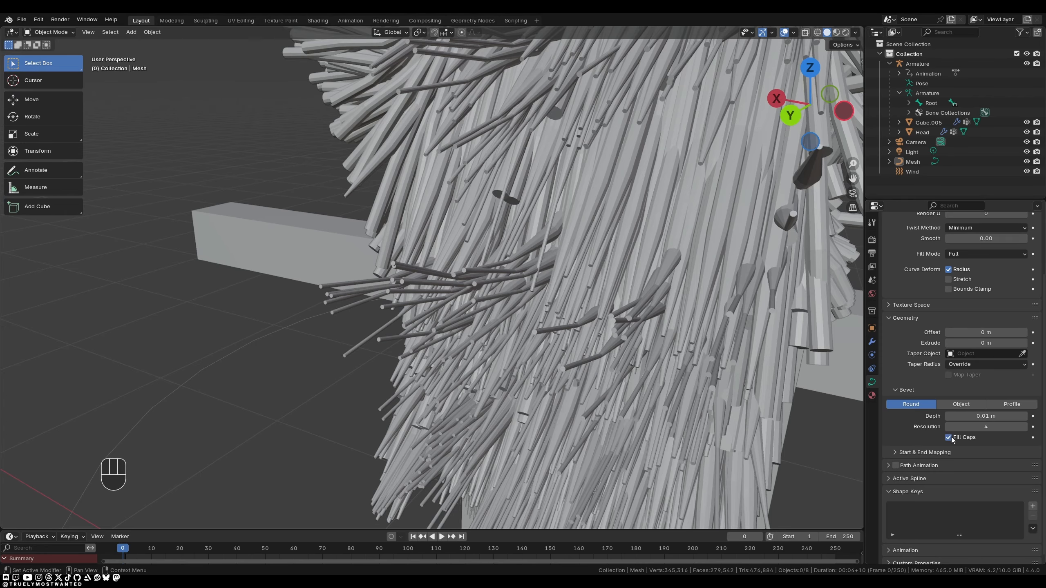
{"action": "scroll", "coordinate": [373, 265], "scroll_direction": "down", "scroll_amount": 5}
{"action": "middle_click_drag", "start_coordinate": [463, 216], "coordinate": [659, 209]}
{"action": "scroll", "coordinate": [642, 205], "scroll_direction": "down", "scroll_amount": 3}
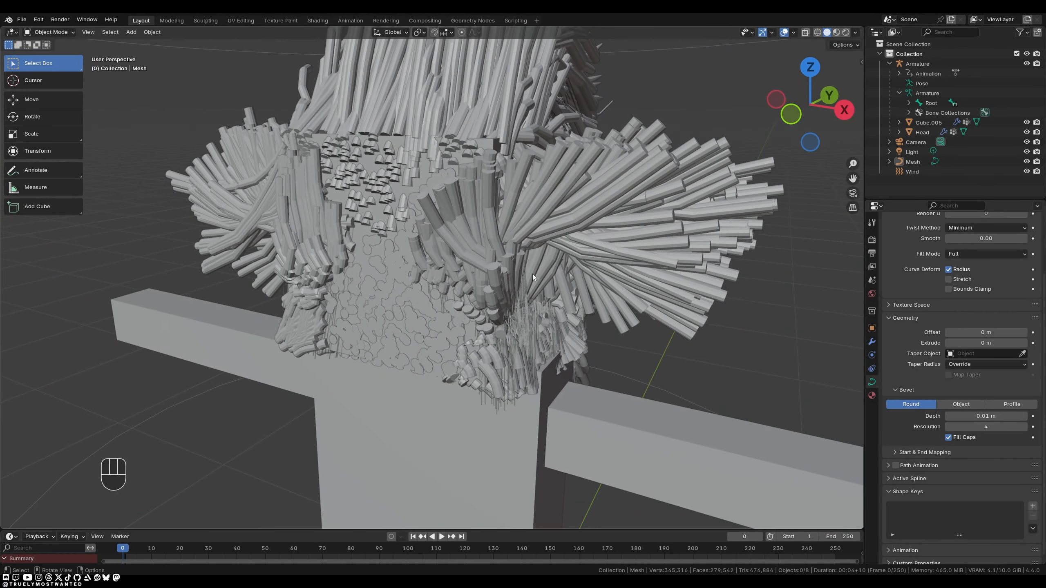
{"action": "scroll", "coordinate": [542, 232], "scroll_direction": "down", "scroll_amount": 4}
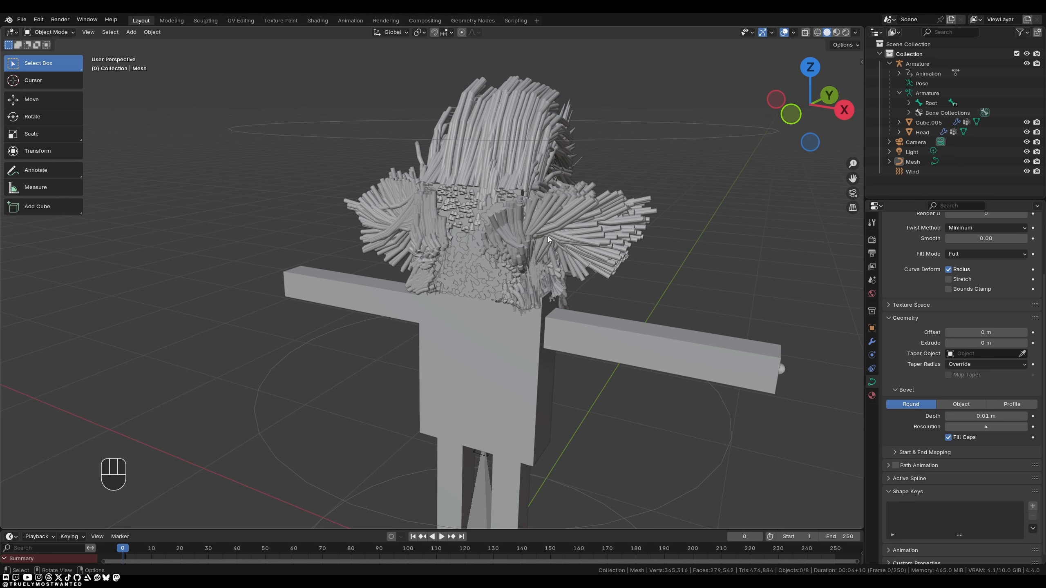
Step: Hide the beveled curve hair and open the cache settings of the Head object's particle system
{"action": "left_click", "coordinate": [628, 214]}
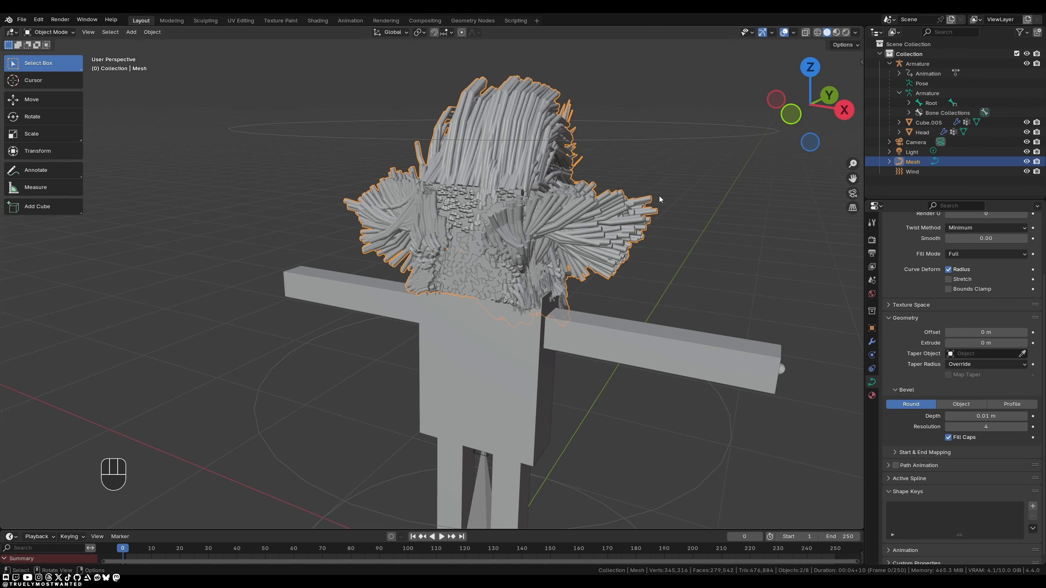
{"action": "key", "text": "h"}
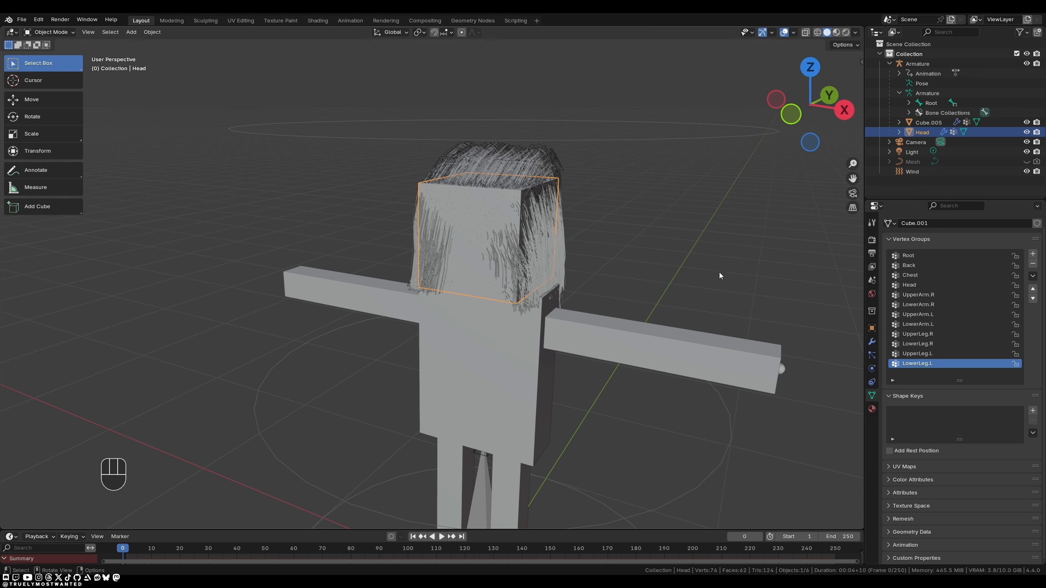
{"action": "left_click", "coordinate": [872, 356]}
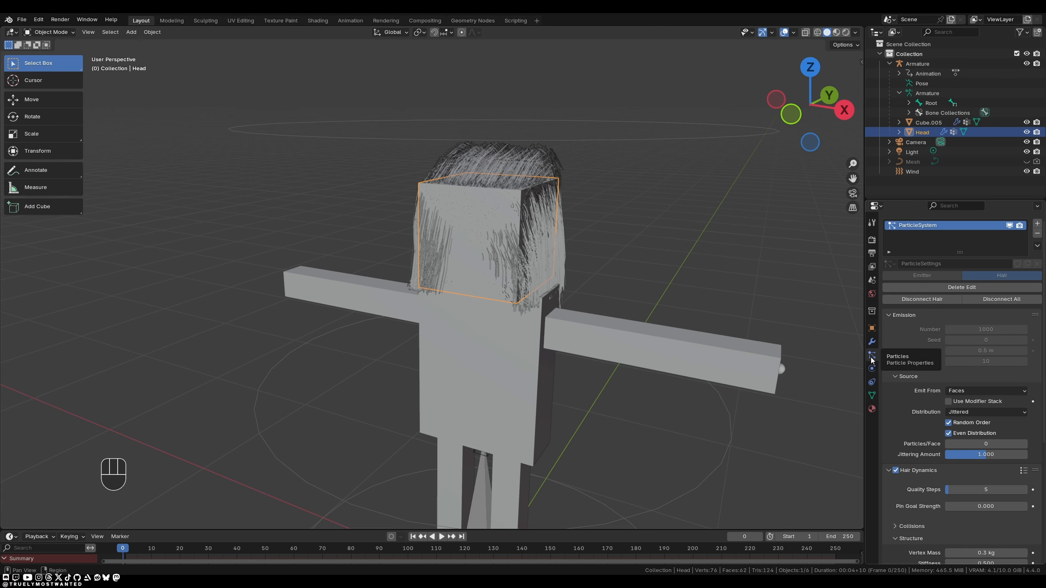
{"action": "left_click", "coordinate": [895, 315]}
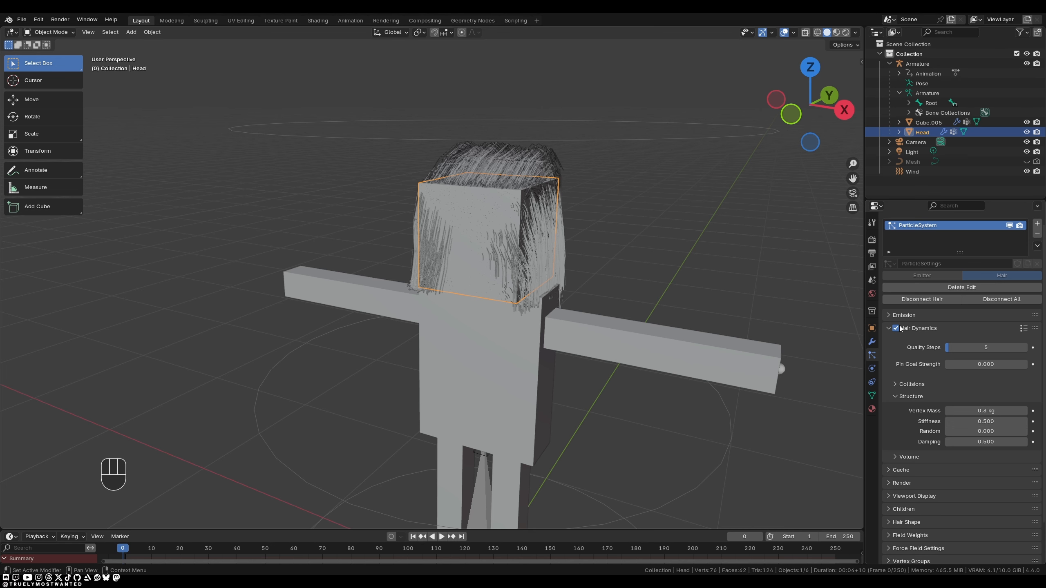
{"action": "left_click", "coordinate": [889, 329]}
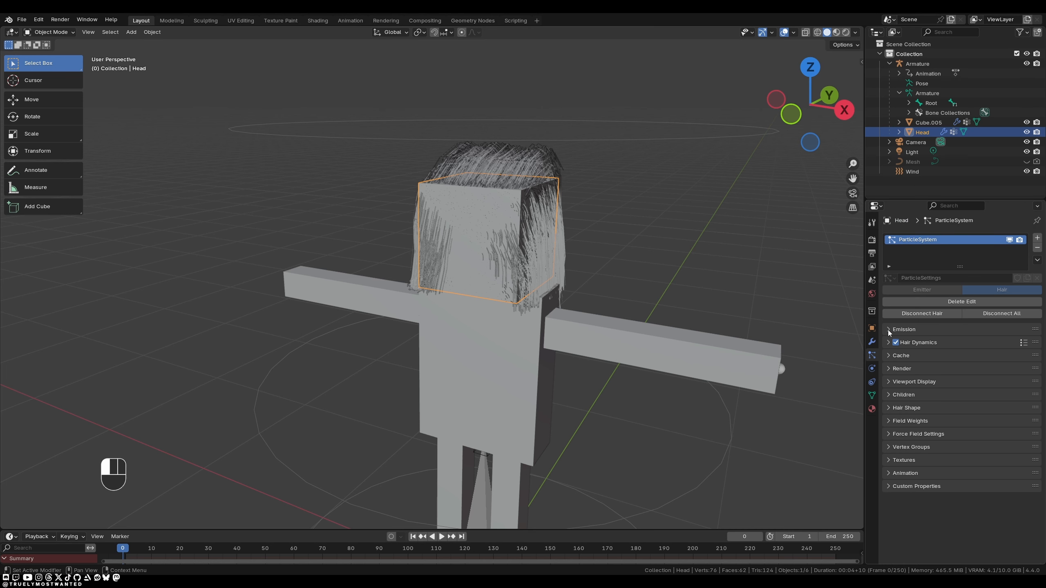
{"action": "left_click", "coordinate": [895, 356]}
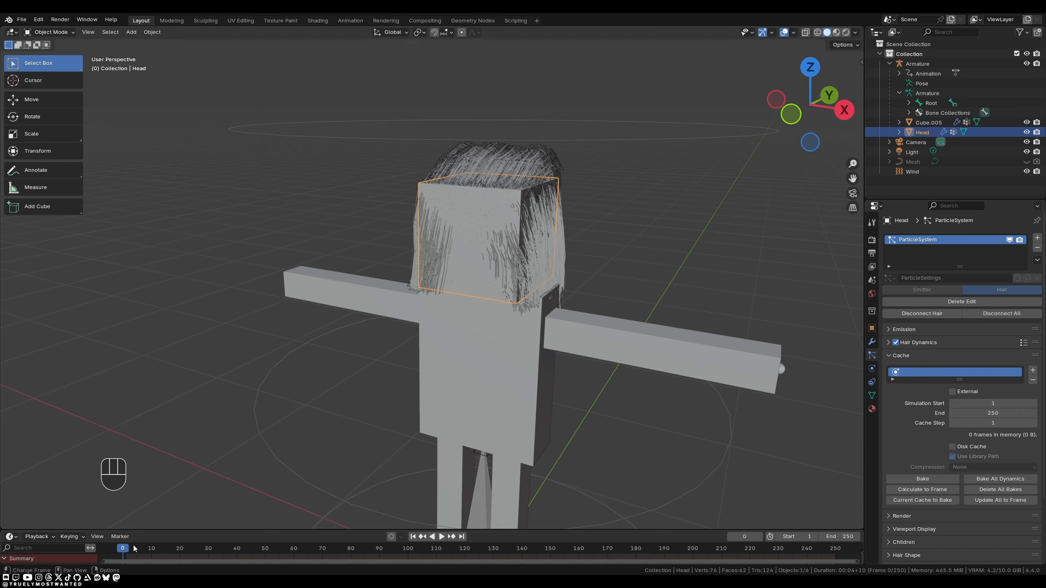
Step: Play and scrub the hair simulation through to frame 250 and return the timeline to frame 0
{"action": "key", "text": "space"}
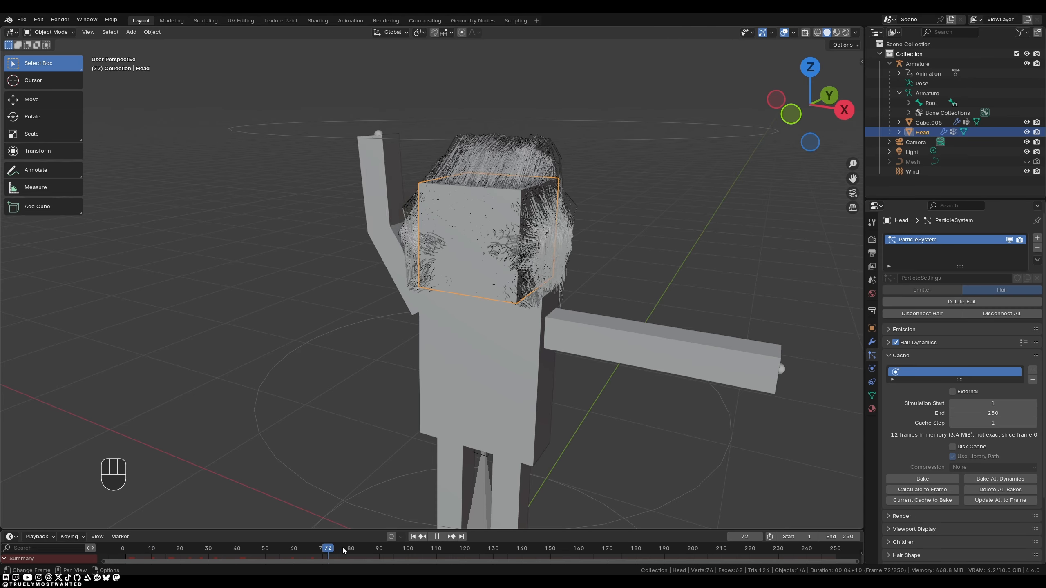
{"action": "left_click_drag", "start_coordinate": [343, 547], "coordinate": [842, 551]}
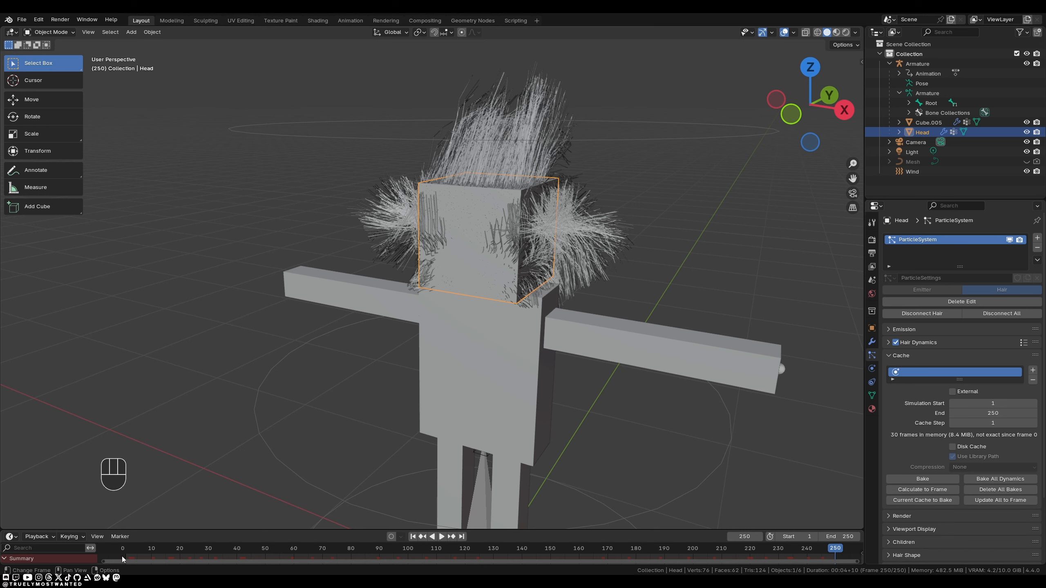
{"action": "left_click_drag", "start_coordinate": [136, 552], "coordinate": [120, 551]}
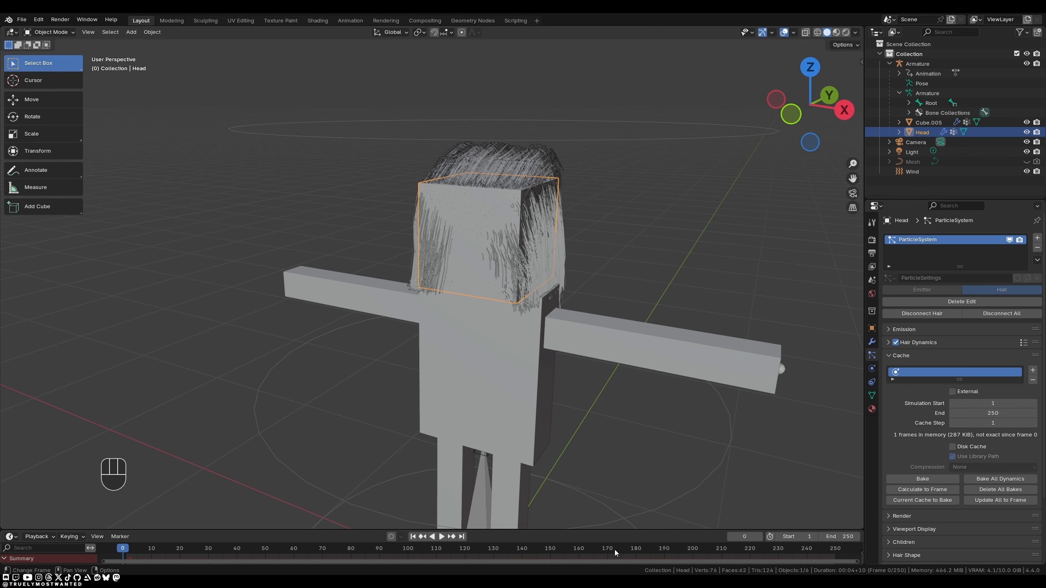
Step: Enlarge the timeline, bake the hair dynamics over frames 1 to 250, and review the playback, ending at frame 0
{"action": "left_click_drag", "start_coordinate": [639, 530], "coordinate": [638, 489]}
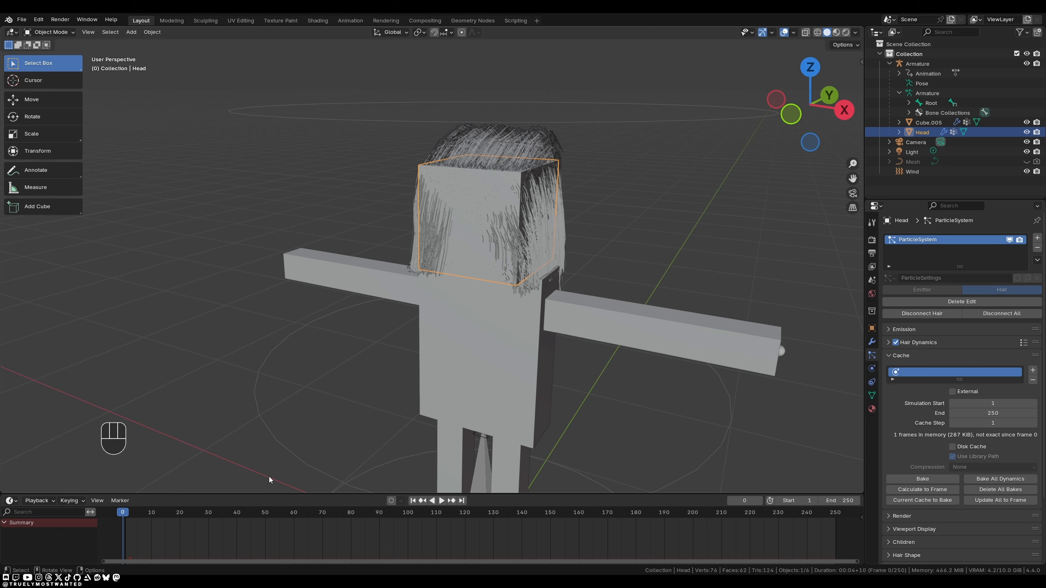
{"action": "left_click", "coordinate": [910, 479]}
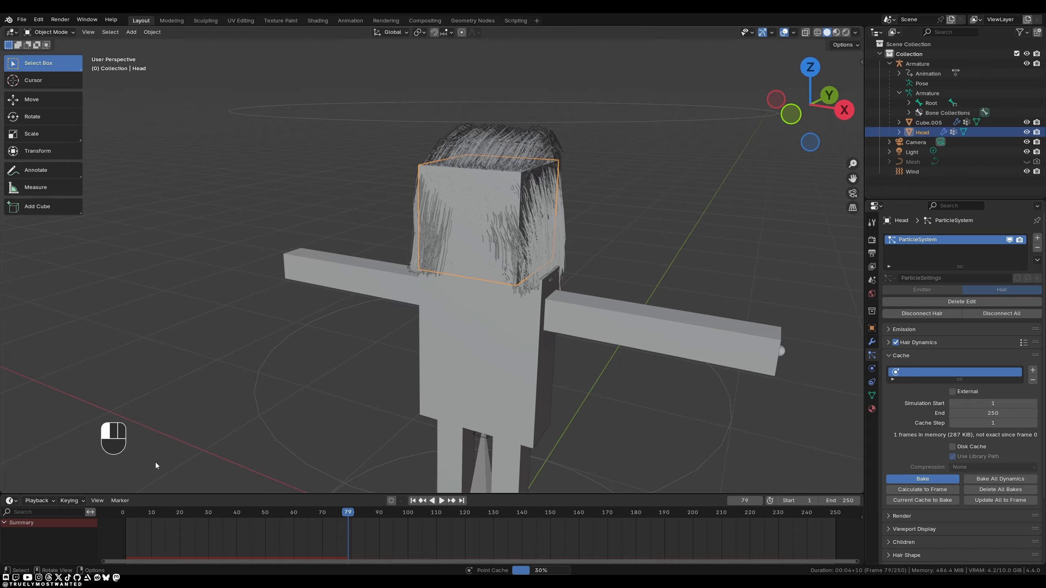
{"action": "left_click", "coordinate": [441, 500]}
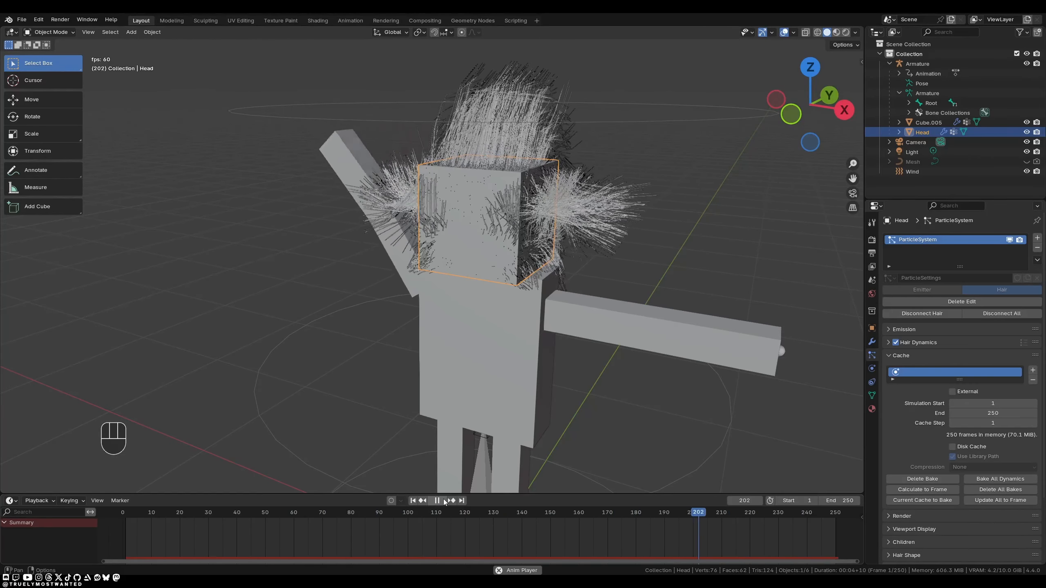
{"action": "left_click", "coordinate": [444, 501]}
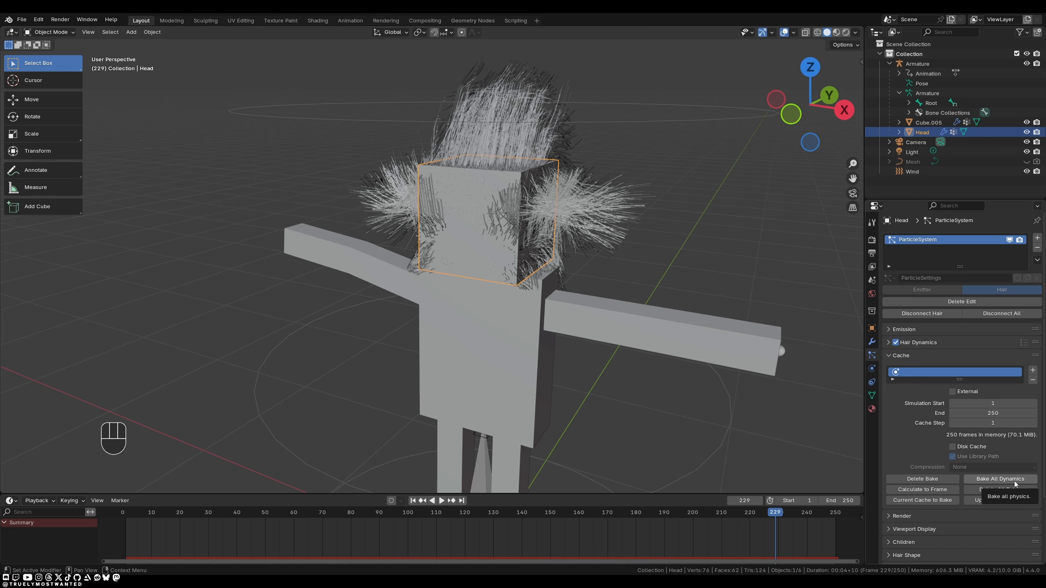
{"action": "left_click_drag", "start_coordinate": [751, 518], "coordinate": [122, 519]}
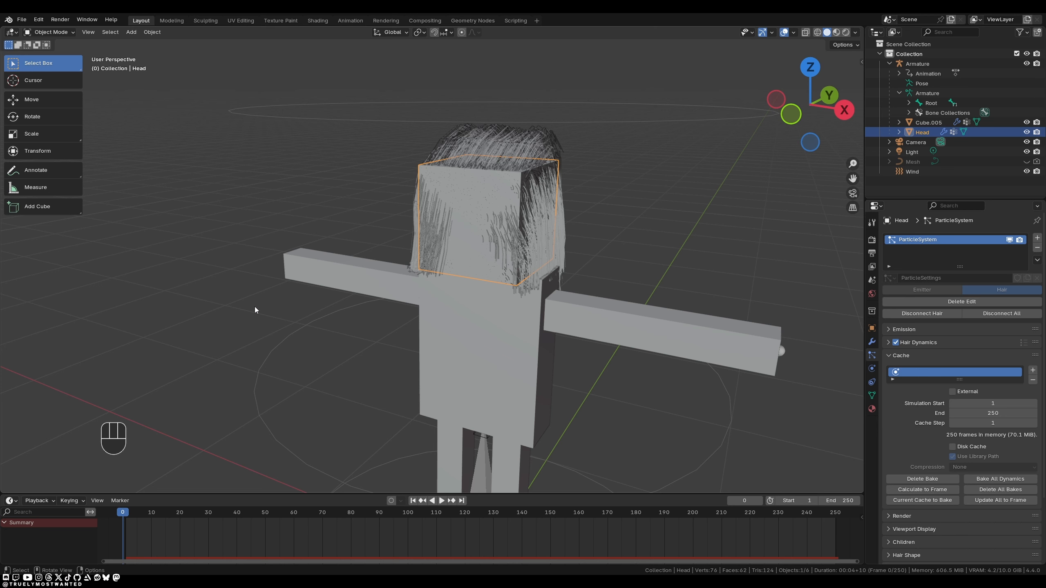
Step: Add a second material slot to the head with a new material that uses the Principled Hair BSDF shader
{"action": "left_click", "coordinate": [872, 409]}
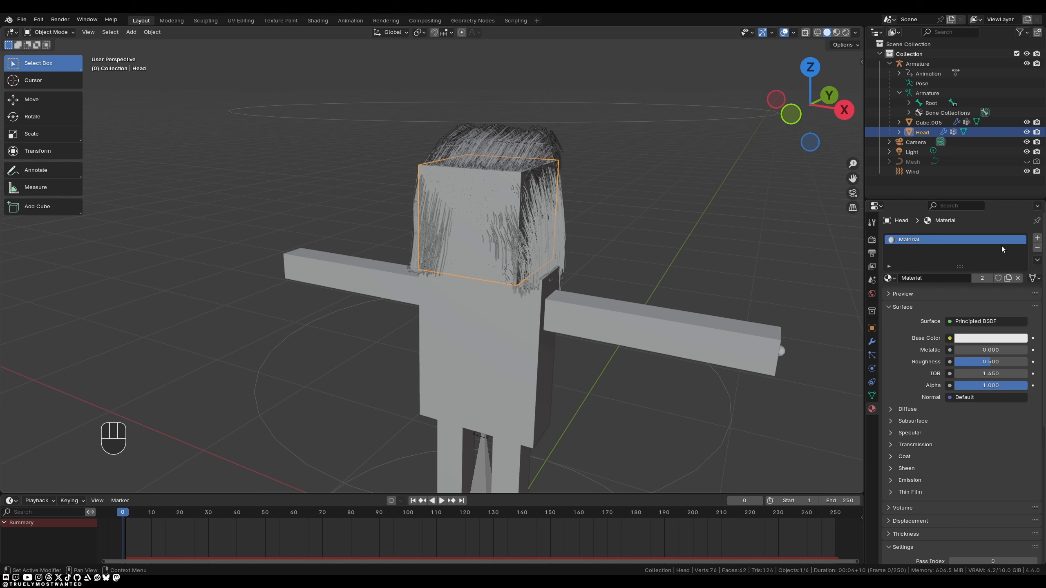
{"action": "left_click", "coordinate": [1037, 239]}
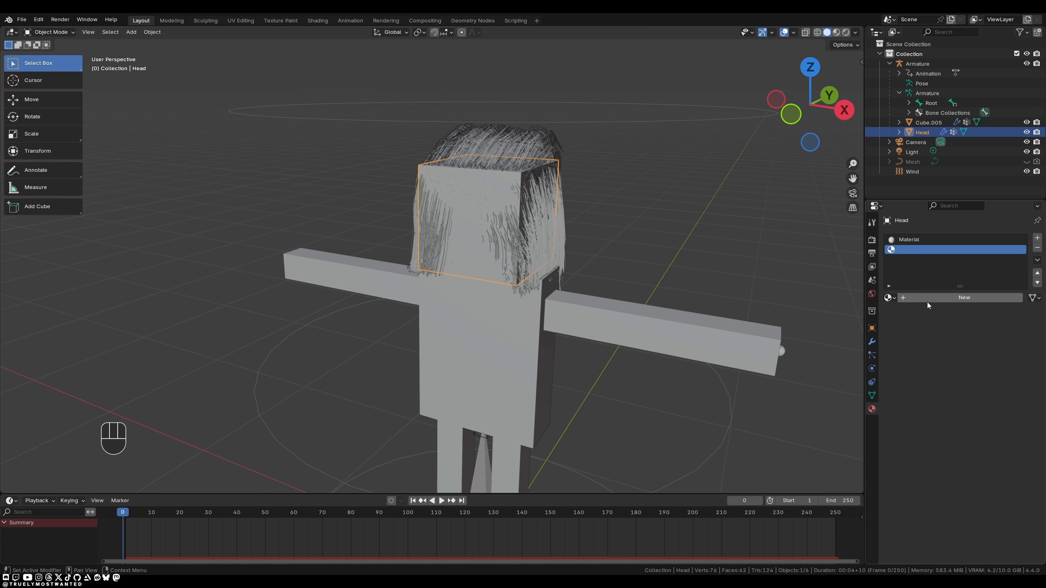
{"action": "left_click", "coordinate": [946, 296]}
{"action": "left_click", "coordinate": [975, 342]}
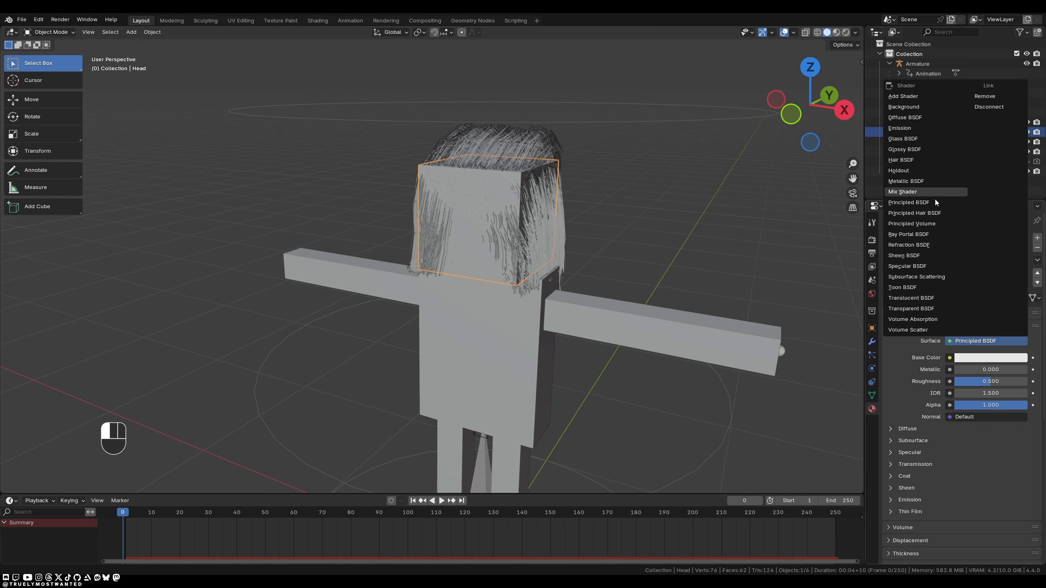
{"action": "left_click", "coordinate": [932, 213]}
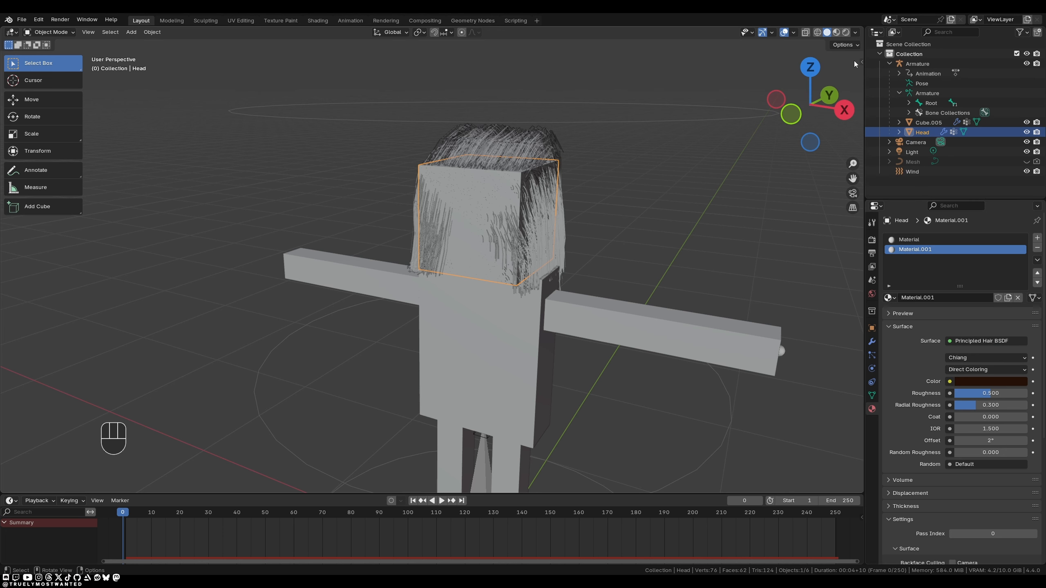
Step: Show the viewport in Rendered shading and assign Material.001 as the hair particle system's render material
{"action": "left_click", "coordinate": [845, 33]}
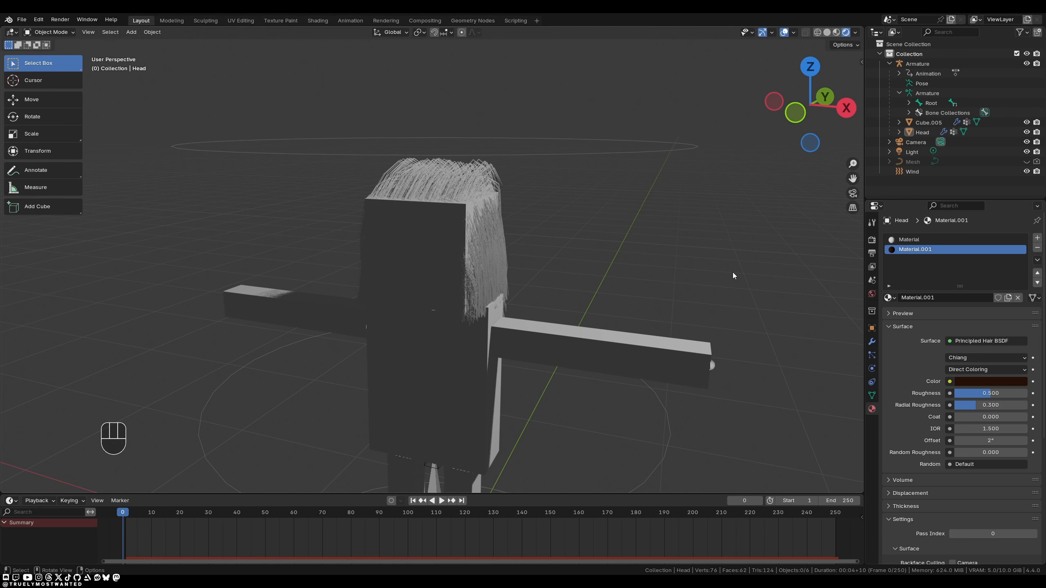
{"action": "left_click", "coordinate": [874, 357]}
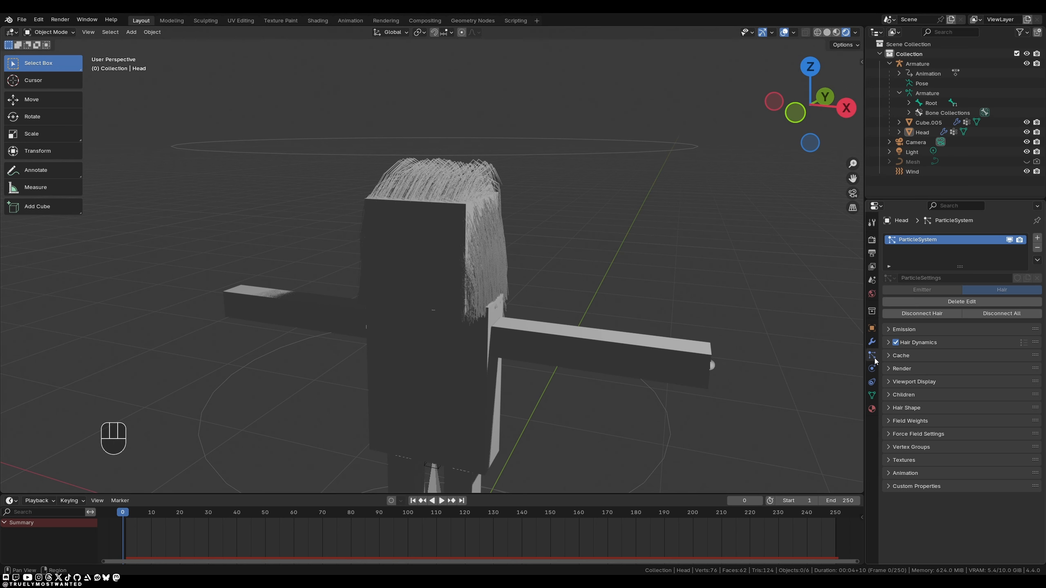
{"action": "left_click", "coordinate": [925, 369]}
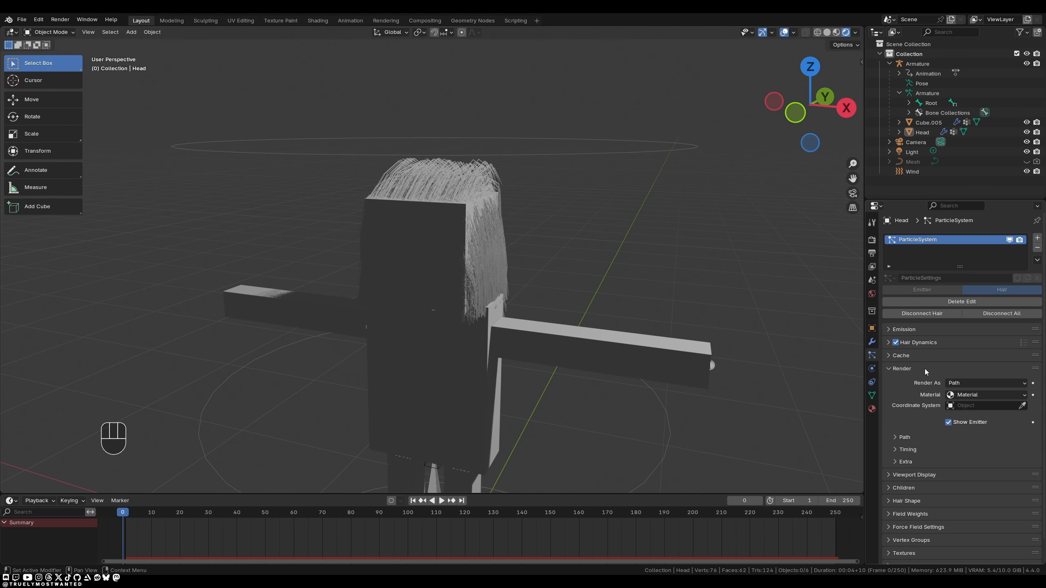
{"action": "left_click", "coordinate": [973, 396]}
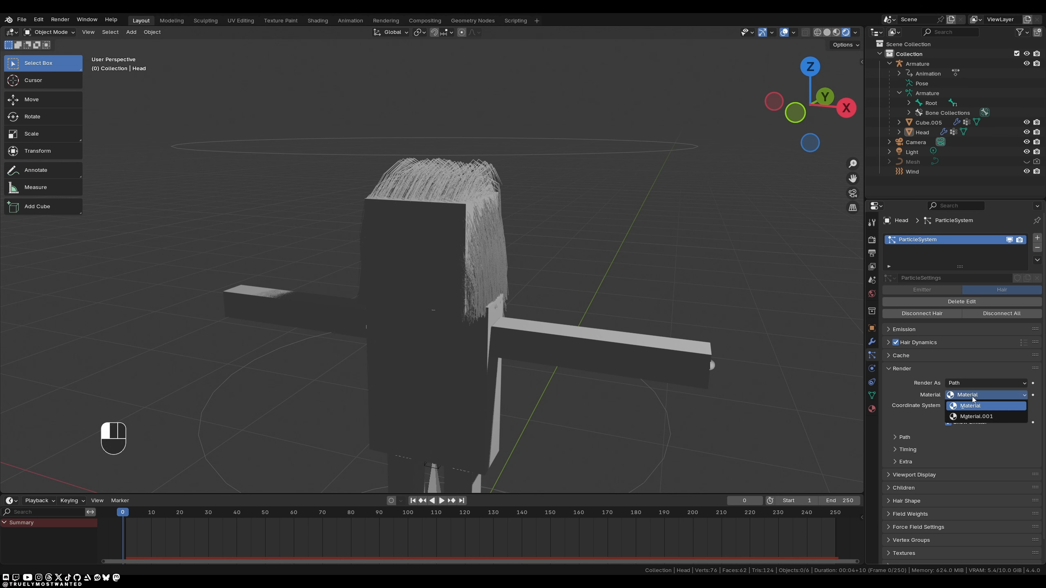
{"action": "left_click", "coordinate": [976, 416]}
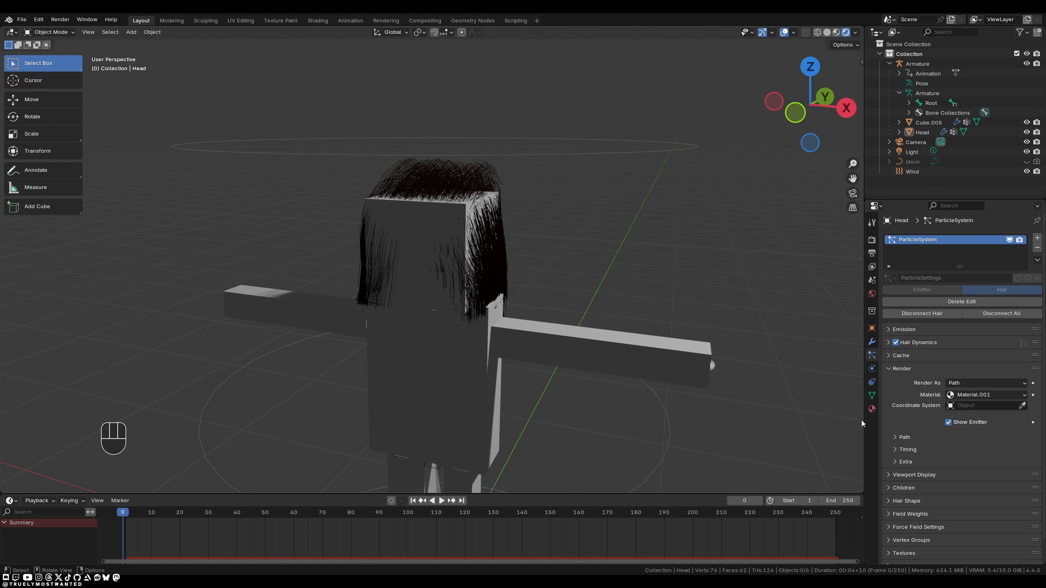
Step: Change the color of the Principled Hair BSDF in Material.001 to a bright saturated blue
{"action": "left_click", "coordinate": [872, 409]}
{"action": "left_click", "coordinate": [973, 383]}
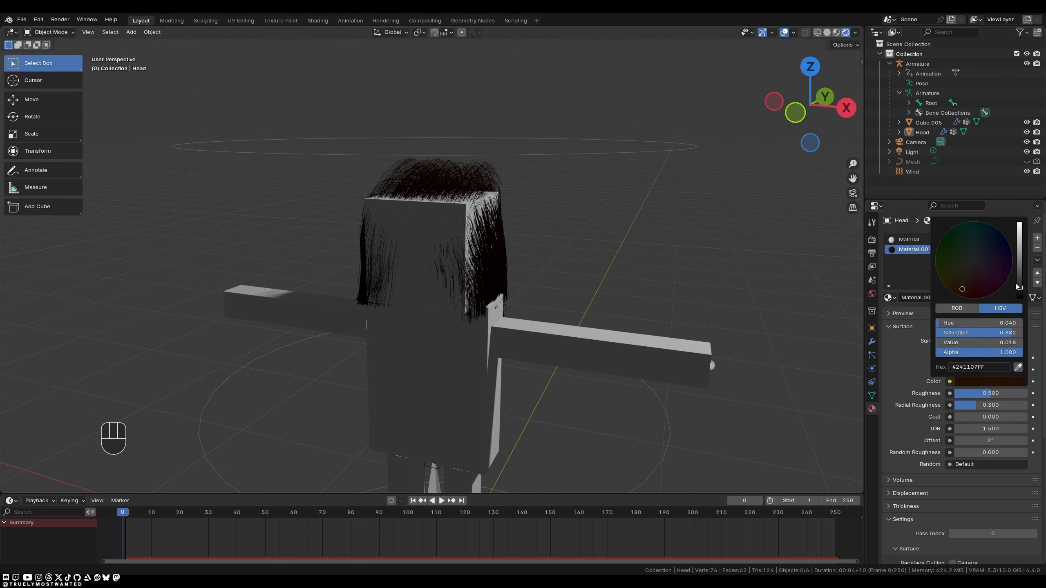
{"action": "left_click_drag", "start_coordinate": [1019, 286], "coordinate": [1007, 242]}
{"action": "left_click", "coordinate": [1004, 251]}
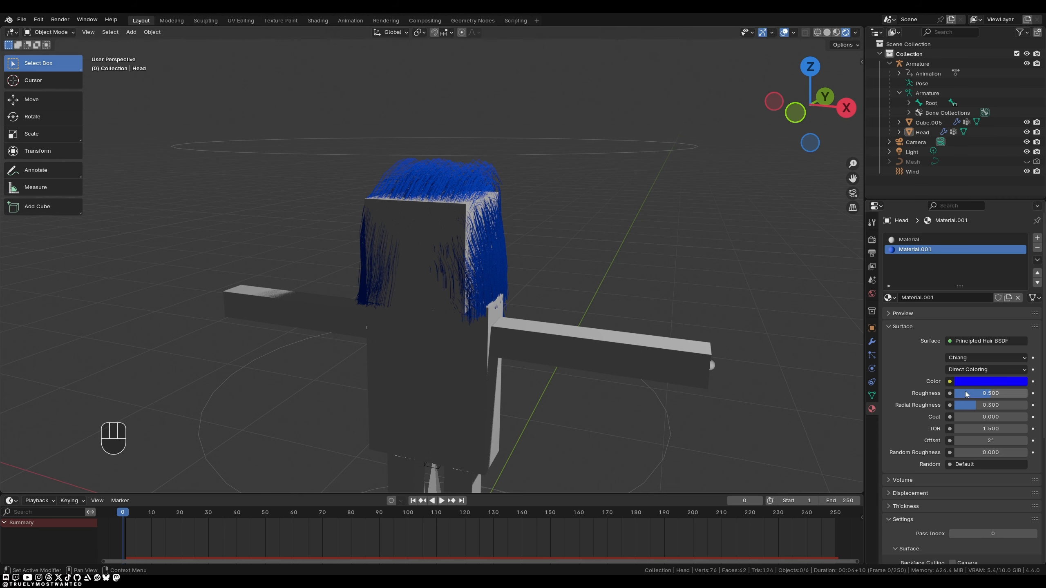
Step: Try Melanin Concentration coloring with Chiang scattering on the hair shader, and switch the color parametrization to Absorption Coefficient
{"action": "left_click", "coordinate": [976, 370]}
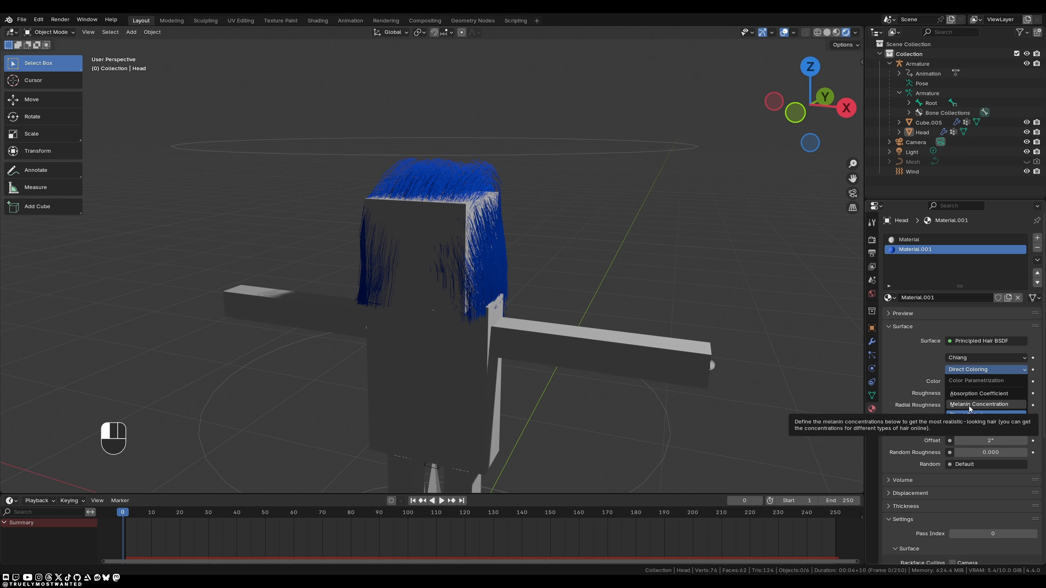
{"action": "left_click", "coordinate": [970, 407]}
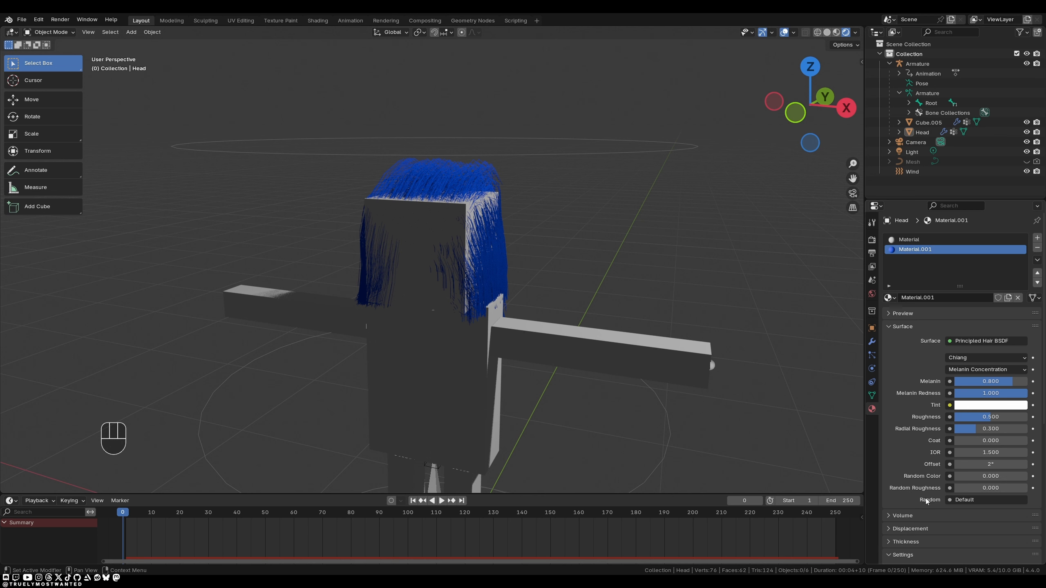
{"action": "mouse_move", "coordinate": [963, 477]}
{"action": "left_mouse_down"}
{"action": "mouse_move", "coordinate": [1027, 476]}
{"action": "mouse_move", "coordinate": [955, 478]}
{"action": "left_mouse_up"}
{"action": "left_click", "coordinate": [973, 358]}
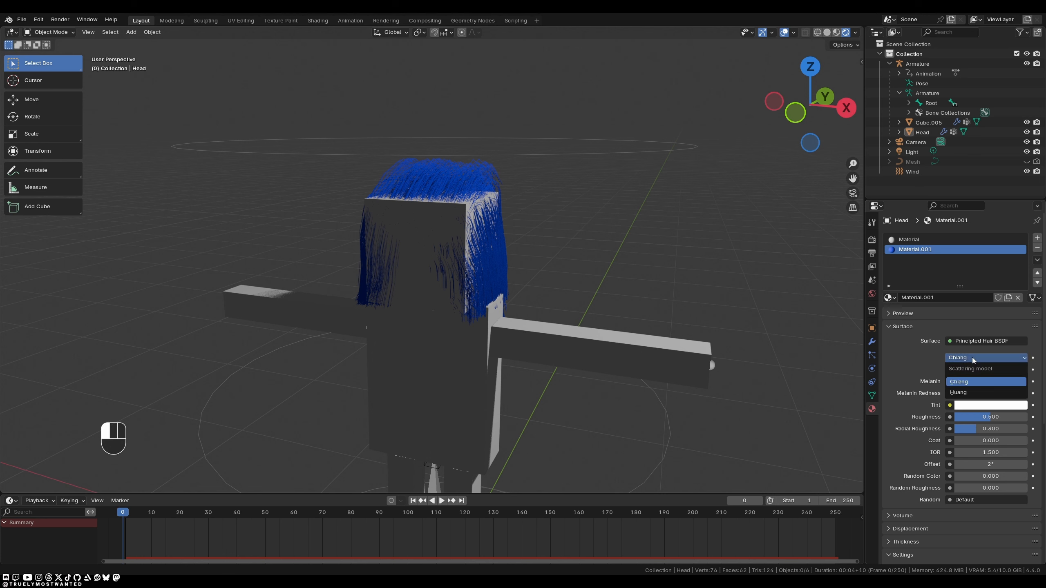
{"action": "left_click", "coordinate": [972, 382]}
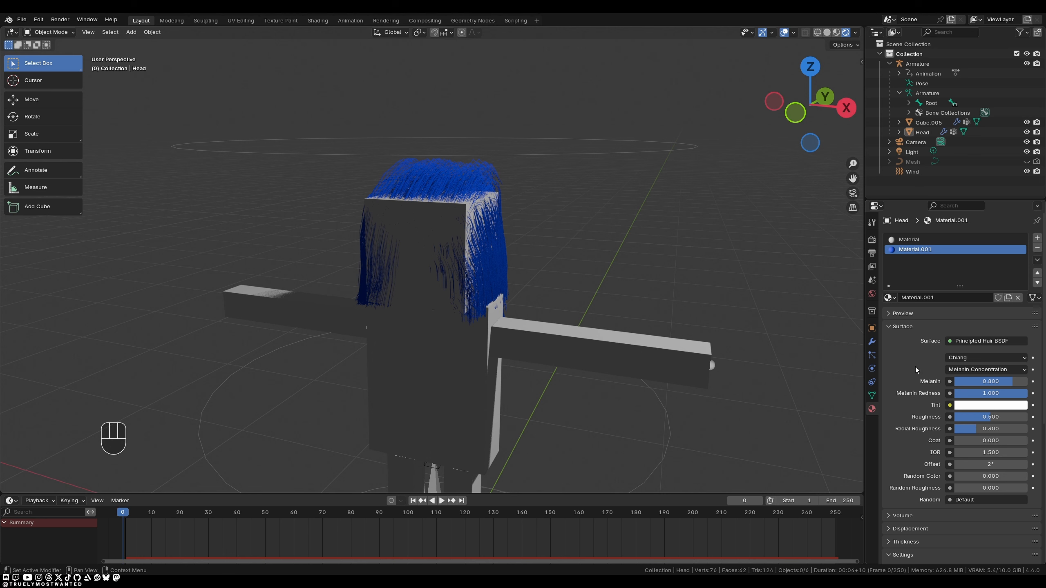
{"action": "left_click", "coordinate": [963, 370]}
{"action": "left_click", "coordinate": [978, 394]}
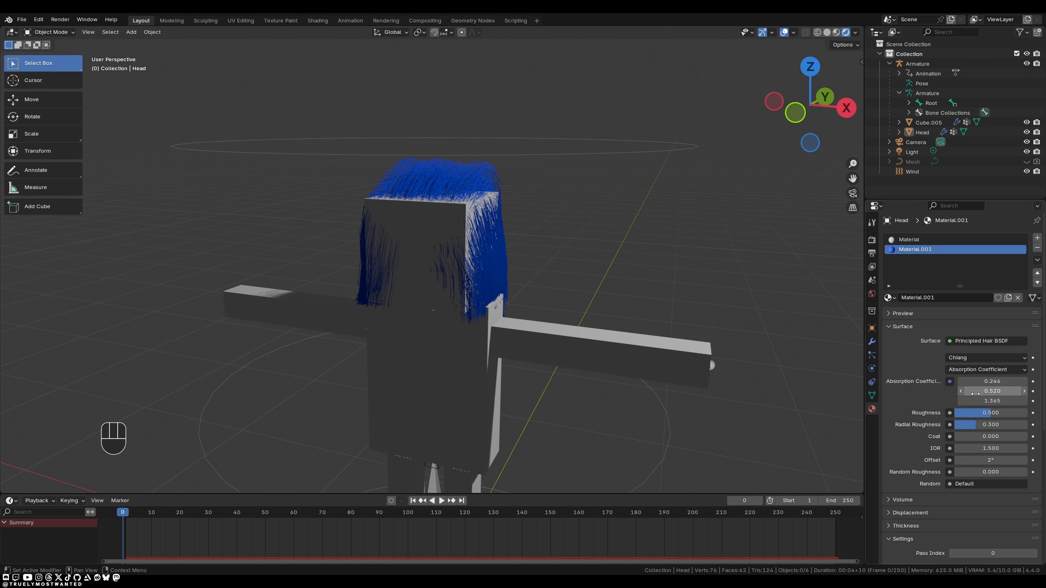